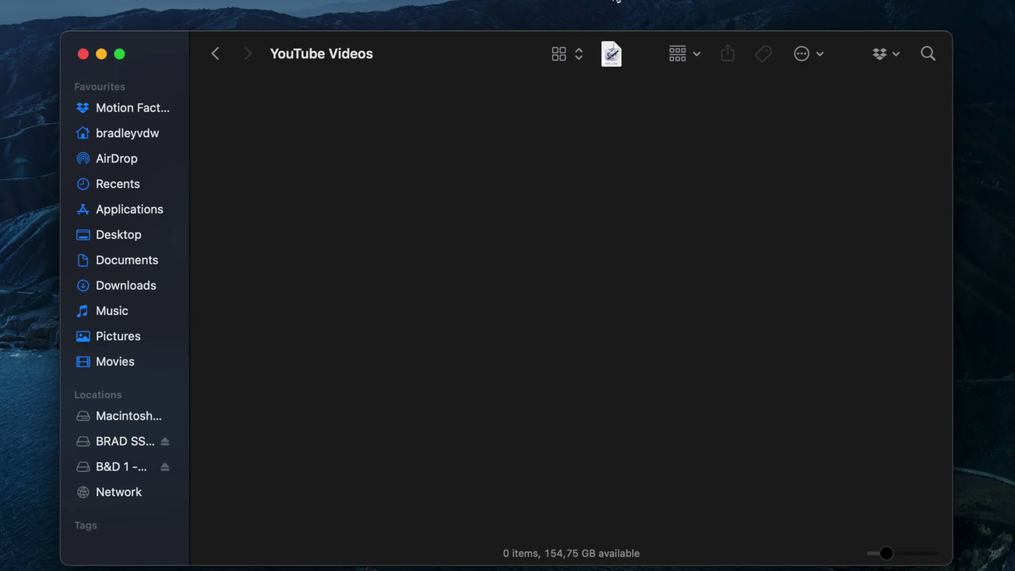
Create a folder named 'New Project' in YouTube Videos and open it
key(shift+super+n)
text(New Project)
key(Return)
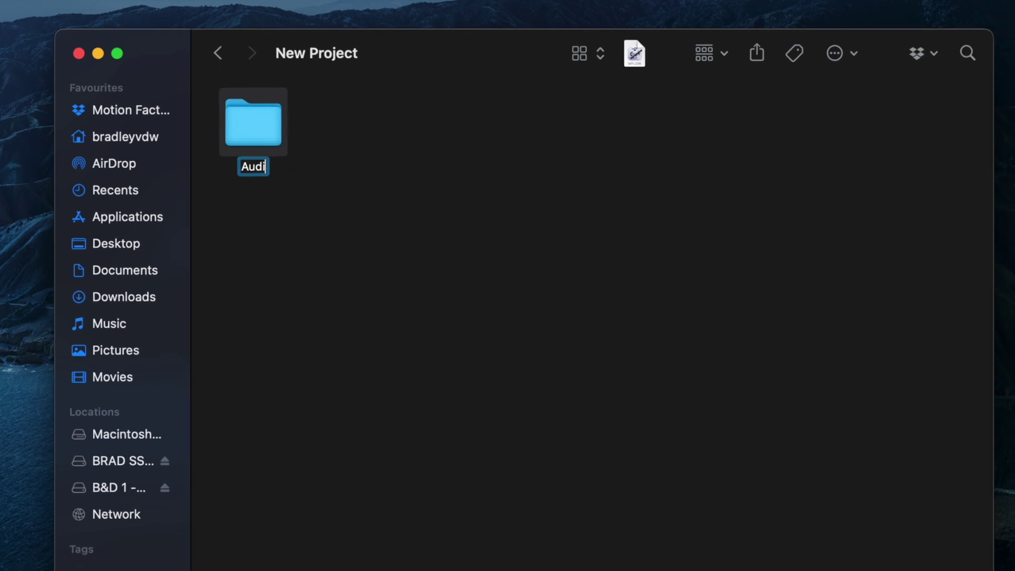
text(o)
key(Return)
Inside New Project, create Footage, Exports, Music and Screen Recording subfolders
key(shift+super+n)
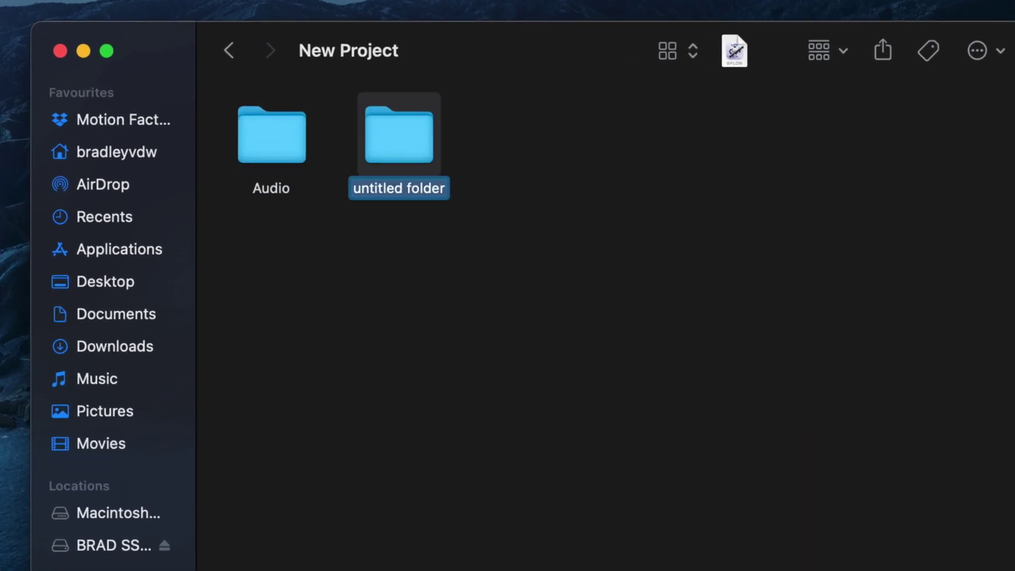
text(Footage)
key(Return)
key(shift+super+n)
text(Exports)
key(Return)
key(shift+super+n)
text(Music)
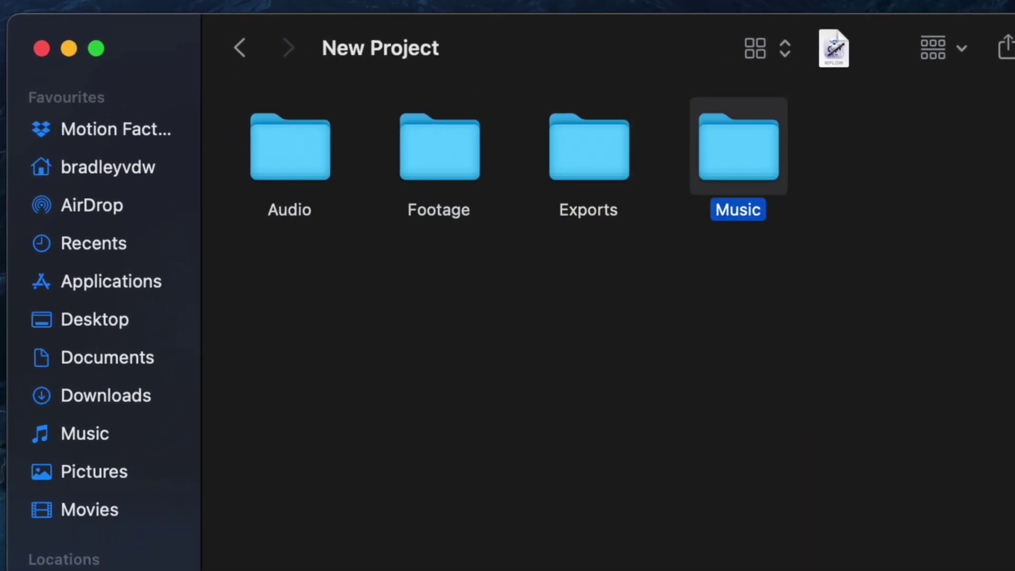
text(S)
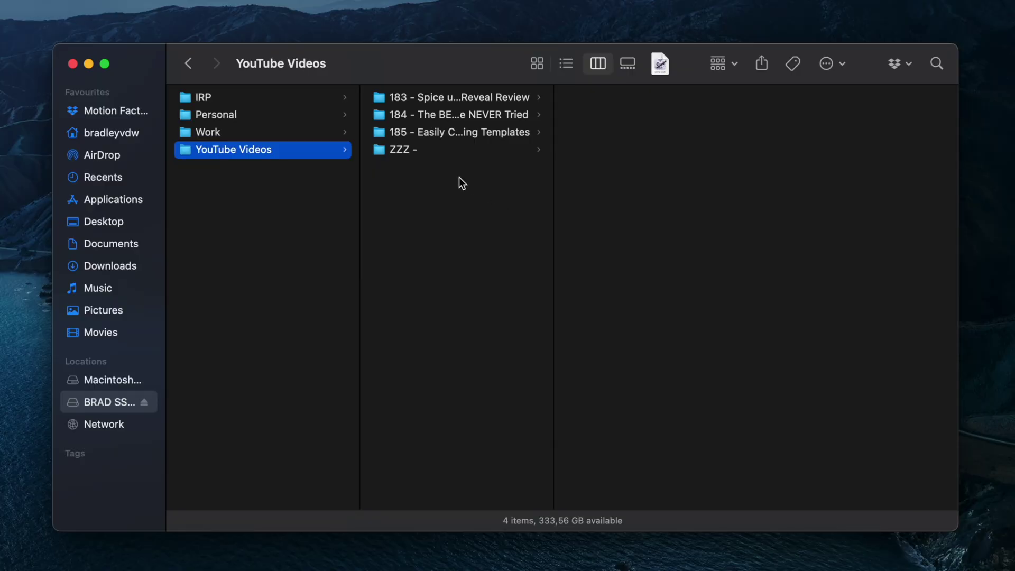
Duplicate the ZZZ - template and rename the copy '186 - SPEED UP Your Workflow…' in icon view
click(400, 152)
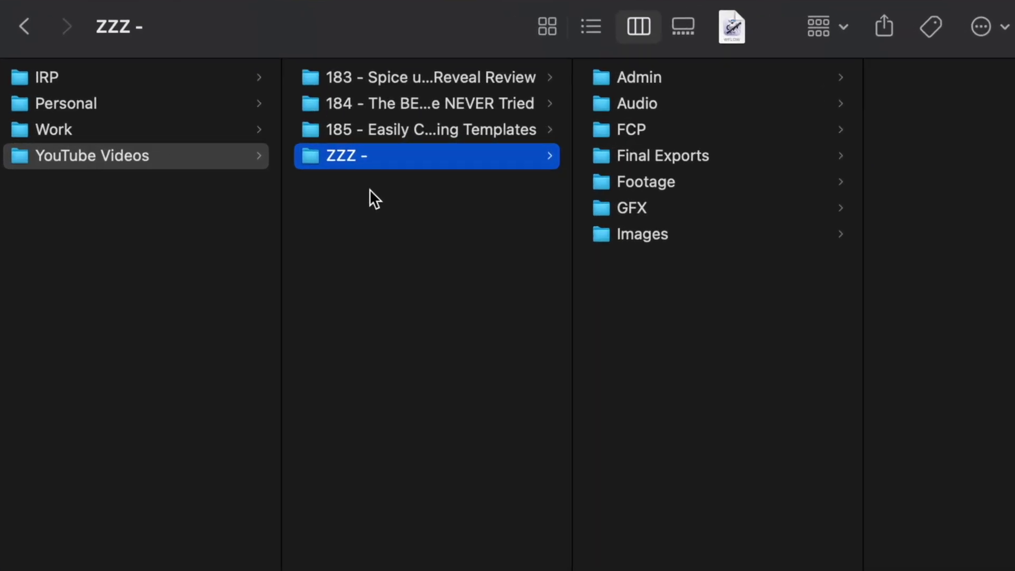
key(super+d)
key(Return)
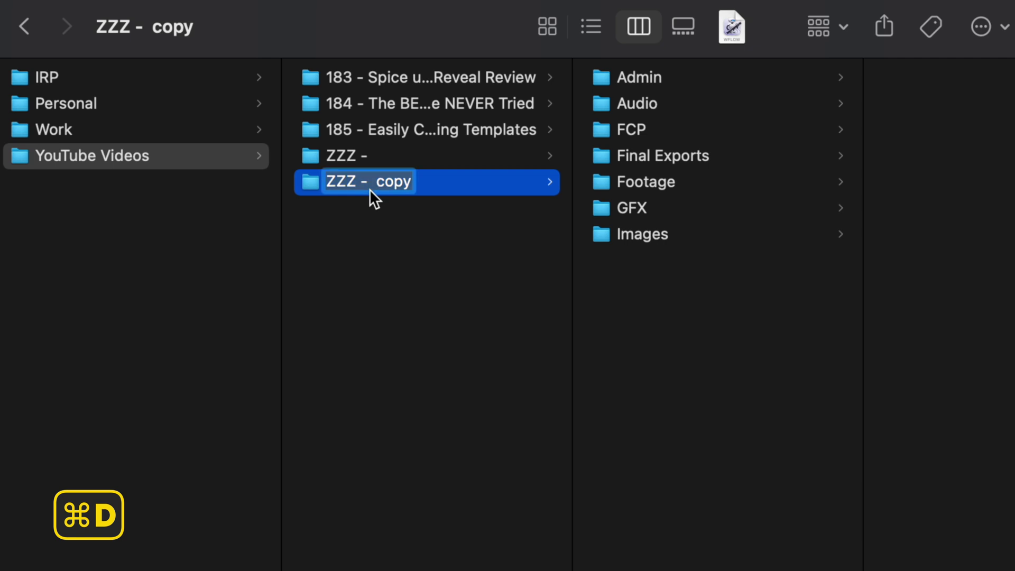
text(186 -)
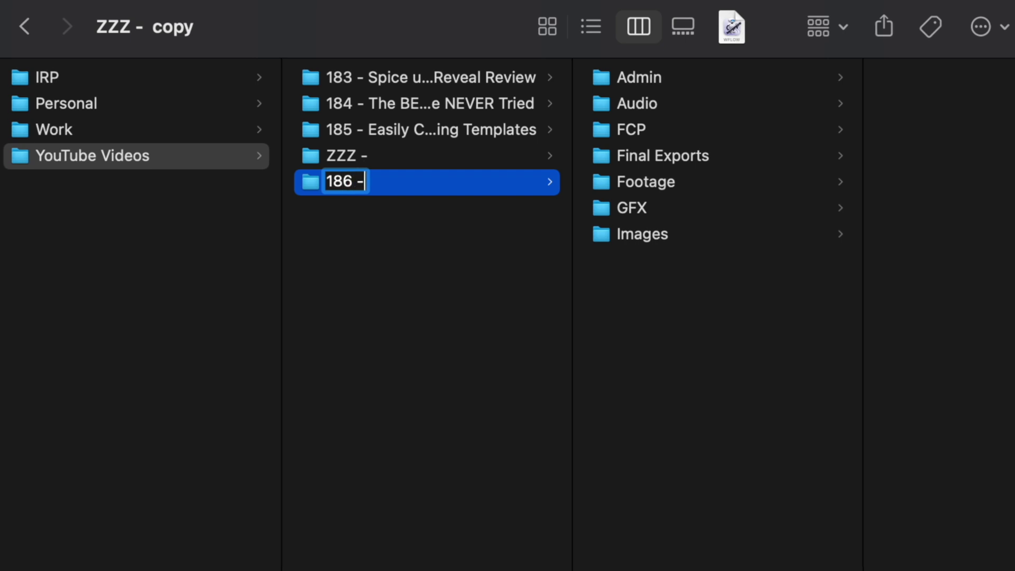
text(SPEED UP Your Workflow with these FCP Organization HACKS)
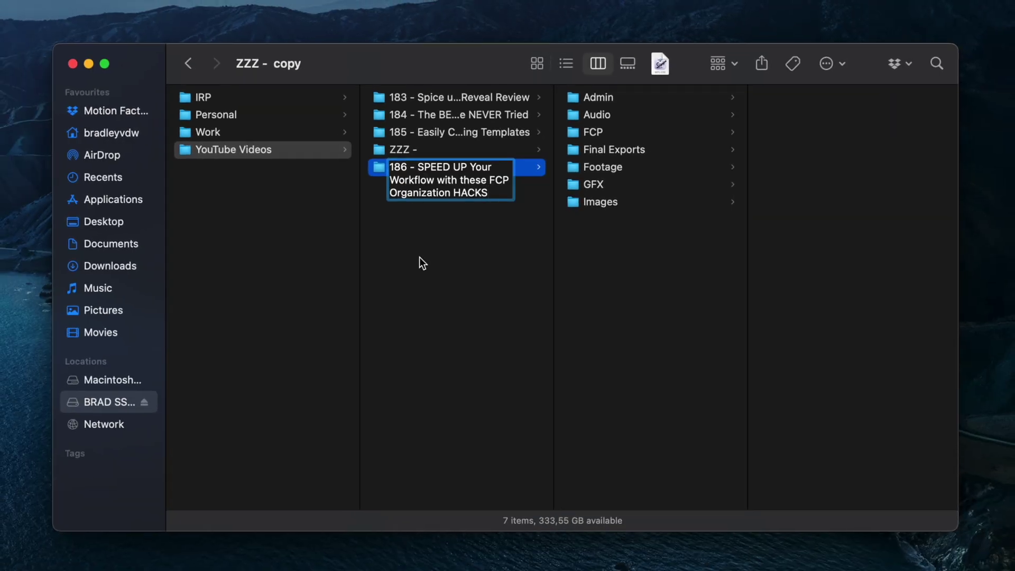
key(Return)
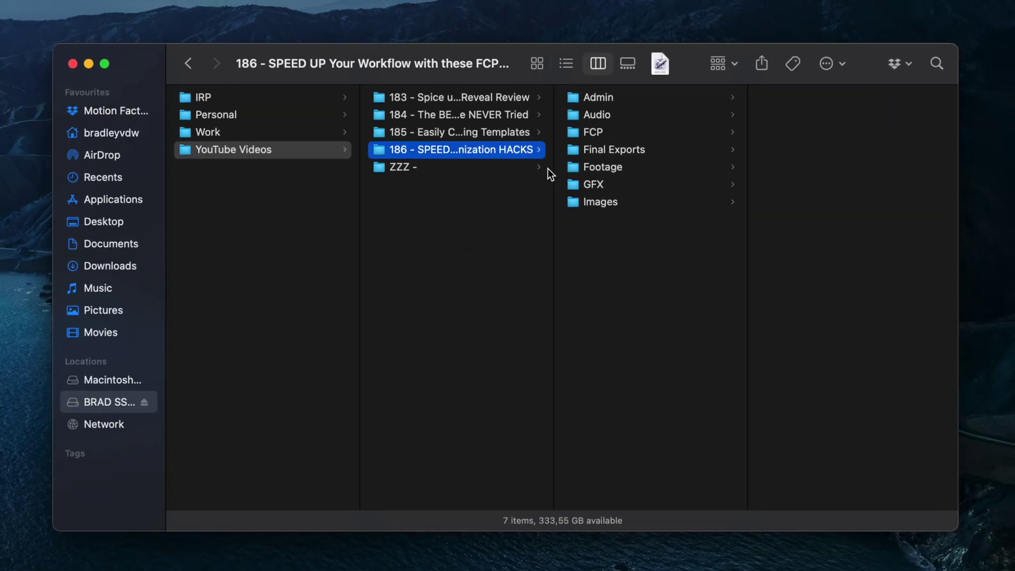
click(538, 64)
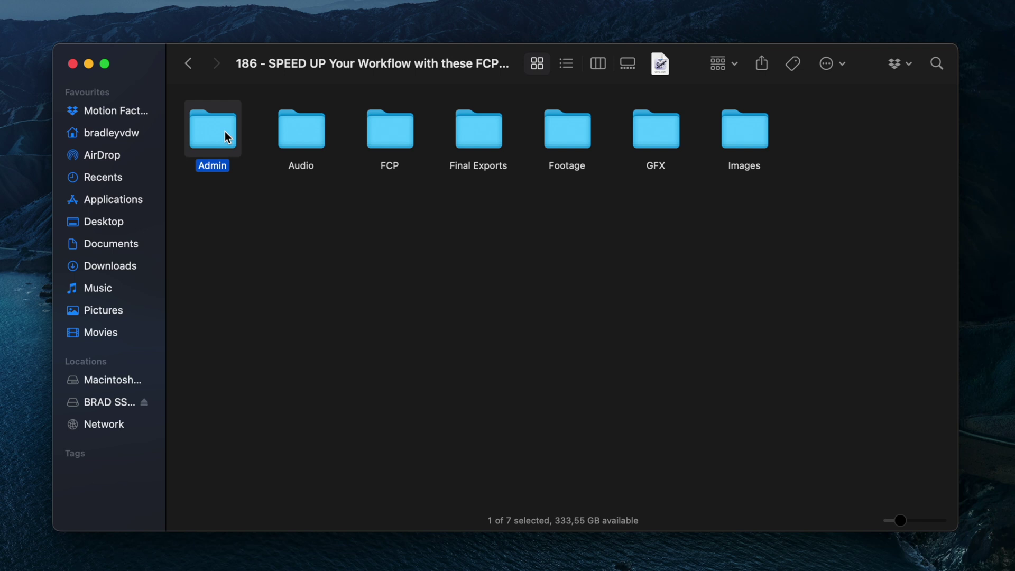
Check the Audio folder's Dialogue, Music and SFX subfolders, then return to the project folder
click(294, 131)
double_click(295, 131)
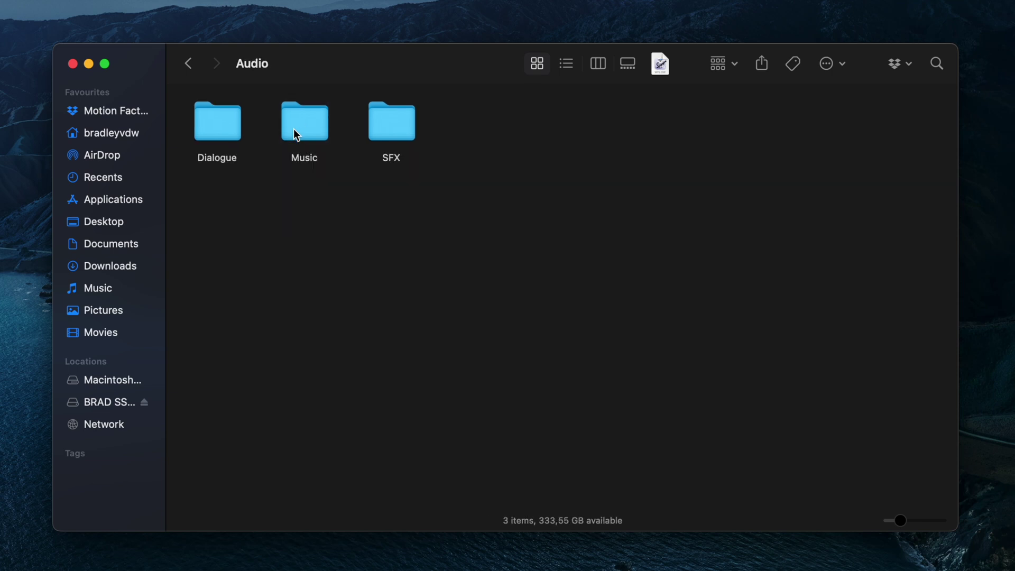
click(219, 131)
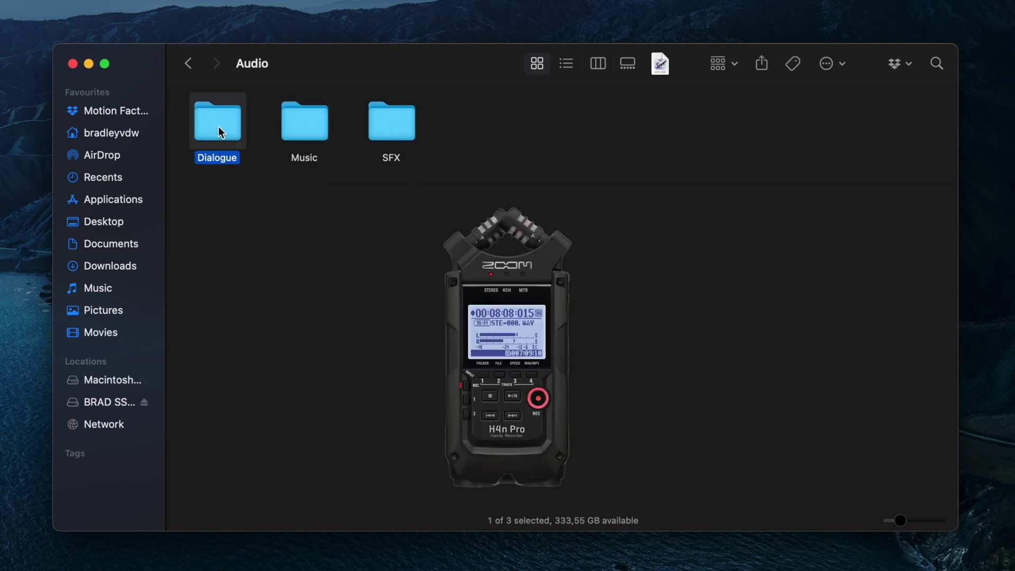
click(296, 122)
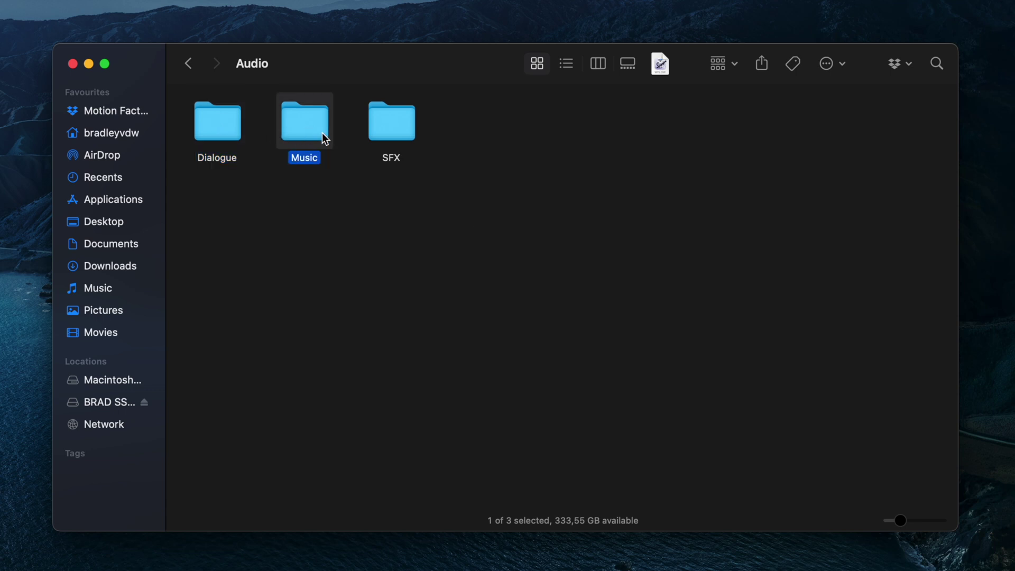
click(392, 125)
click(189, 63)
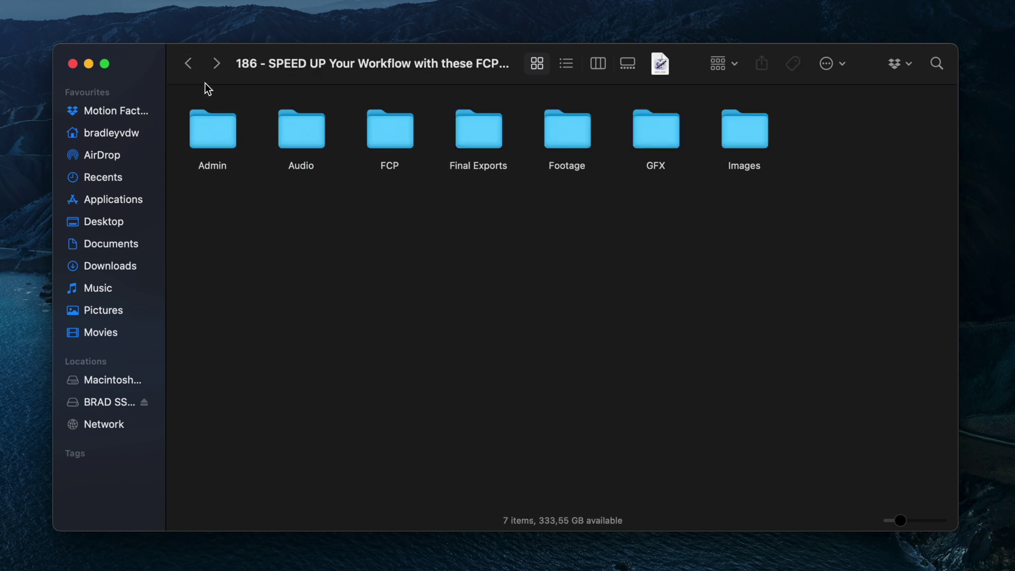
In the FCP folder, rename the YouTube Template library to the pasted video title
double_click(392, 130)
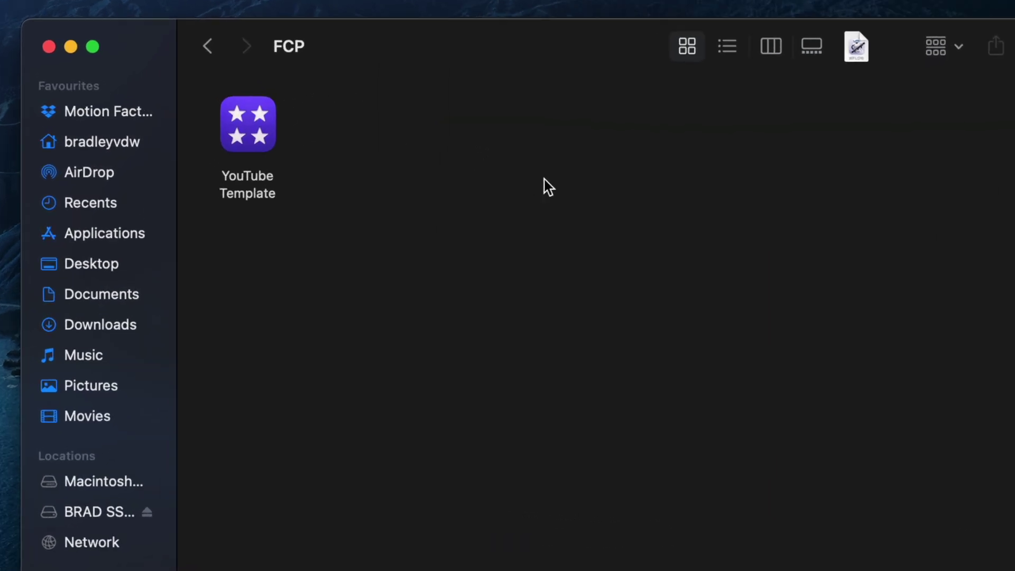
click(280, 134)
key(Return)
text(SPEED UP Your Workflow with these FCP Organization HACKS)
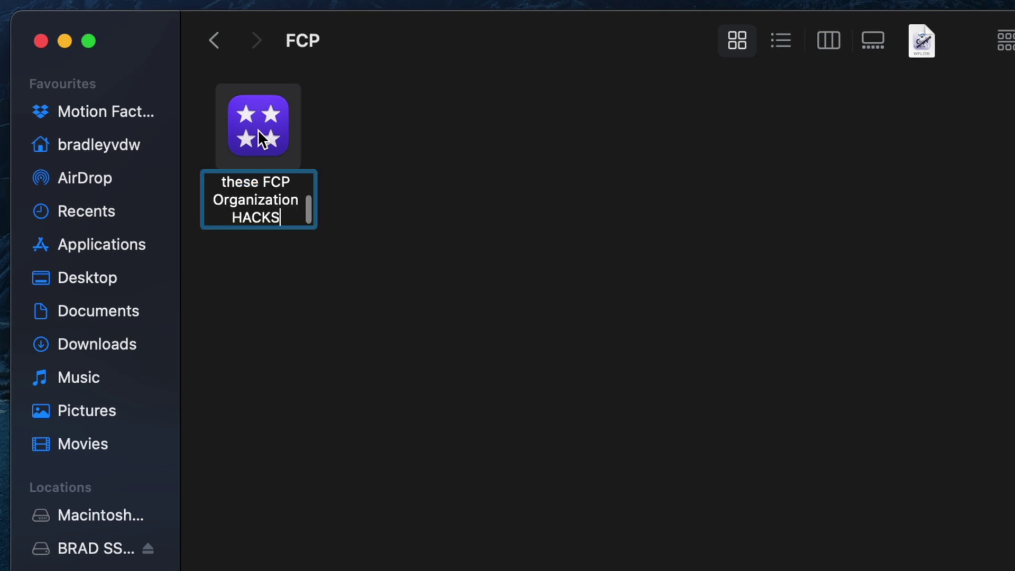
key(Return)
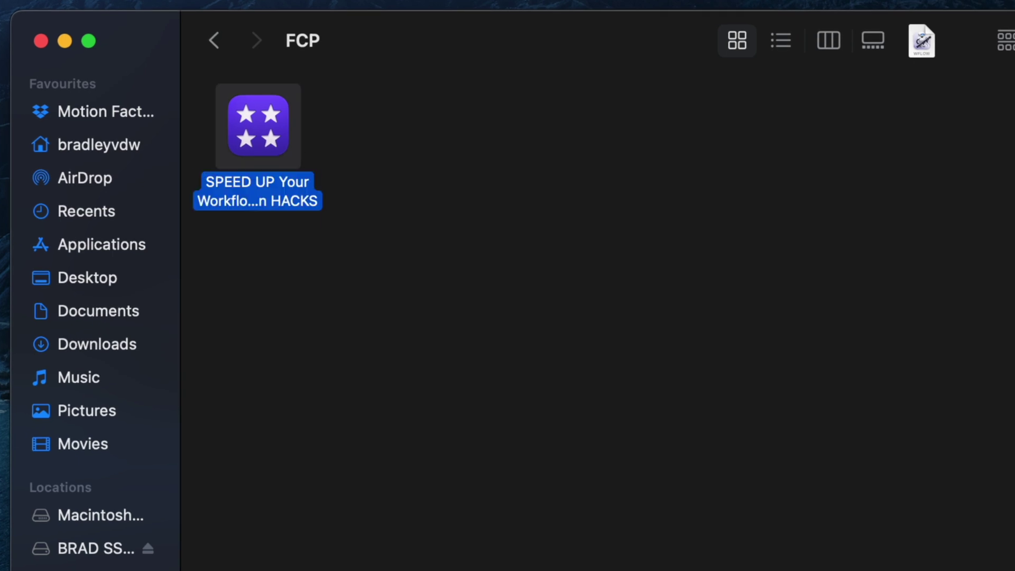
click(213, 40)
click(493, 135)
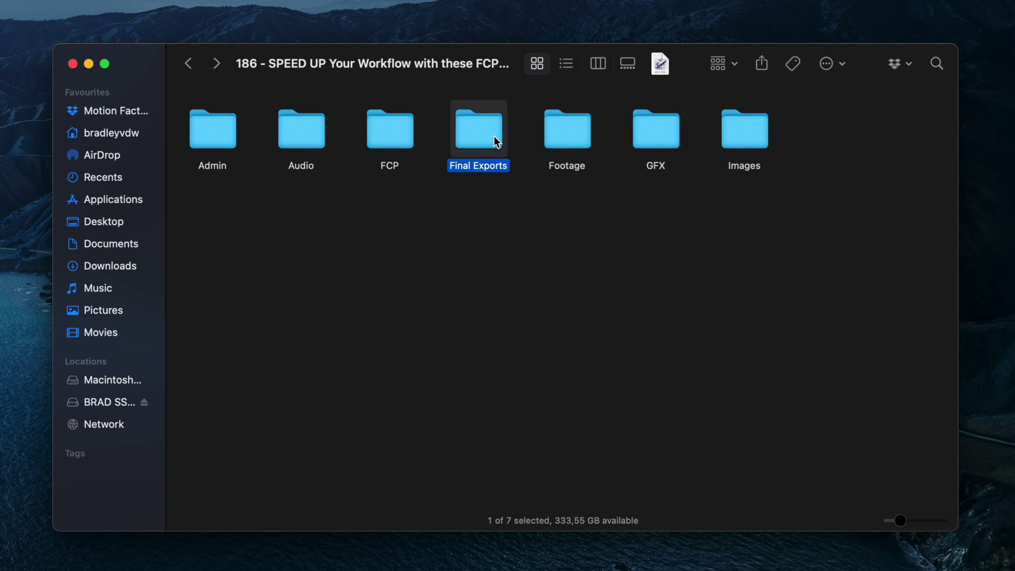
In Footage, rename the A7iii folder to Cam A and Screen Recordings to Cam B
double_click(580, 130)
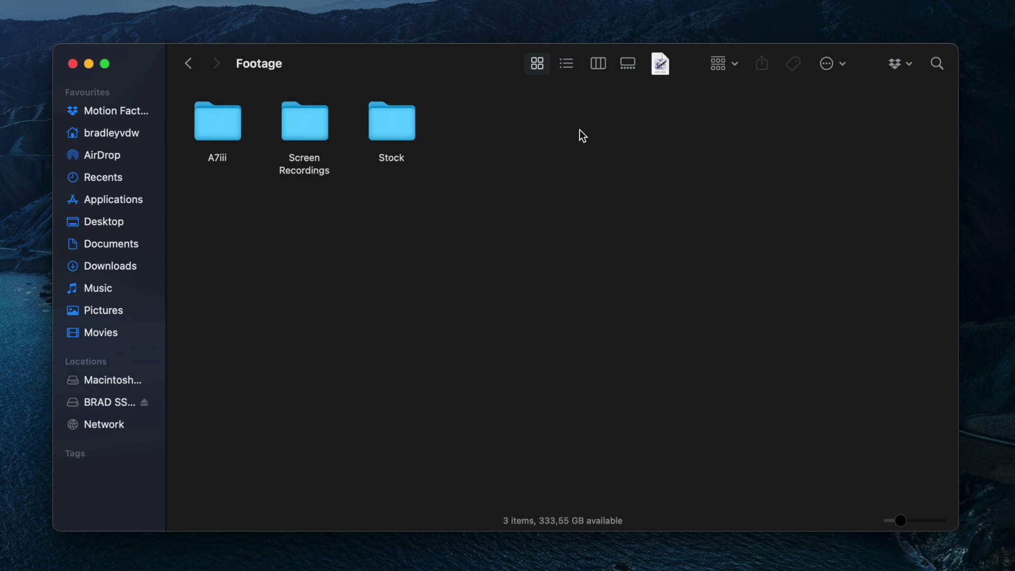
click(230, 118)
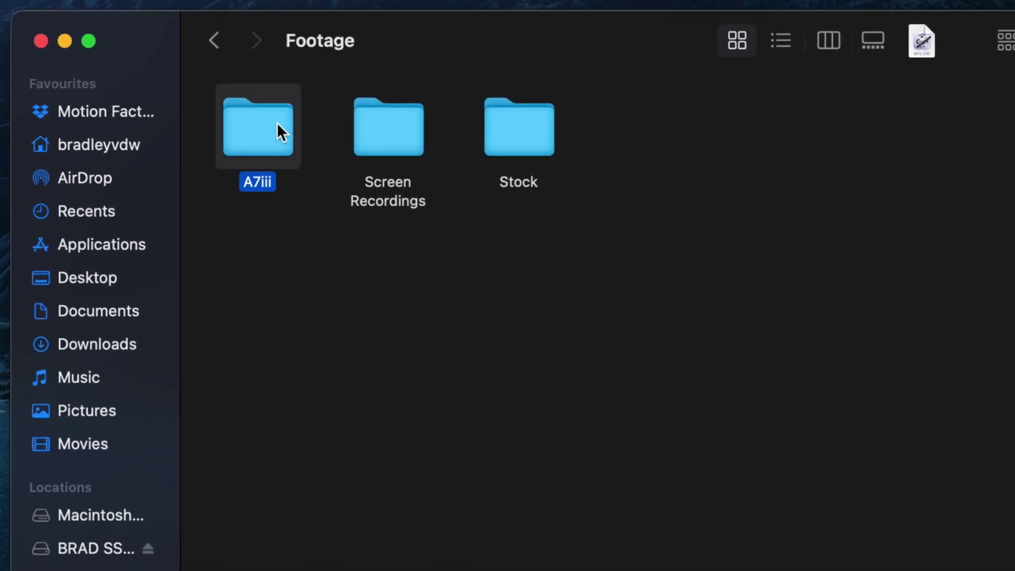
click(392, 125)
click(510, 127)
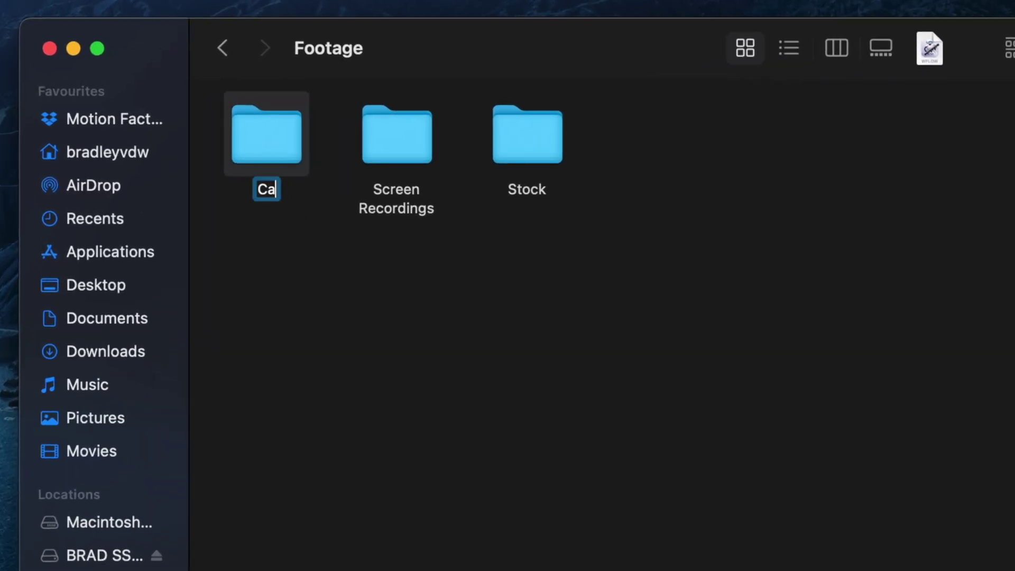
key(Return)
click(397, 135)
key(Return)
text(C)
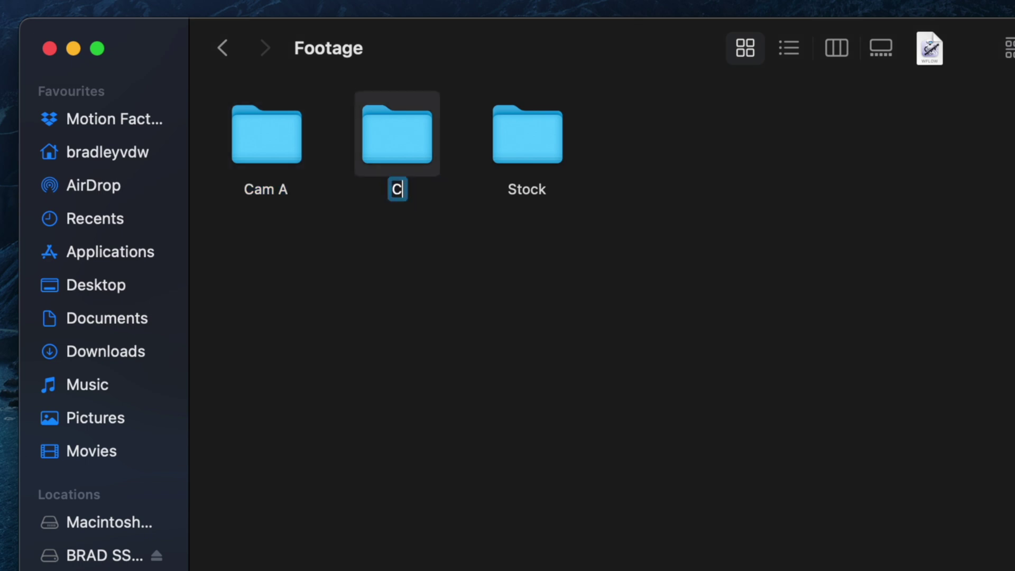
text(am B)
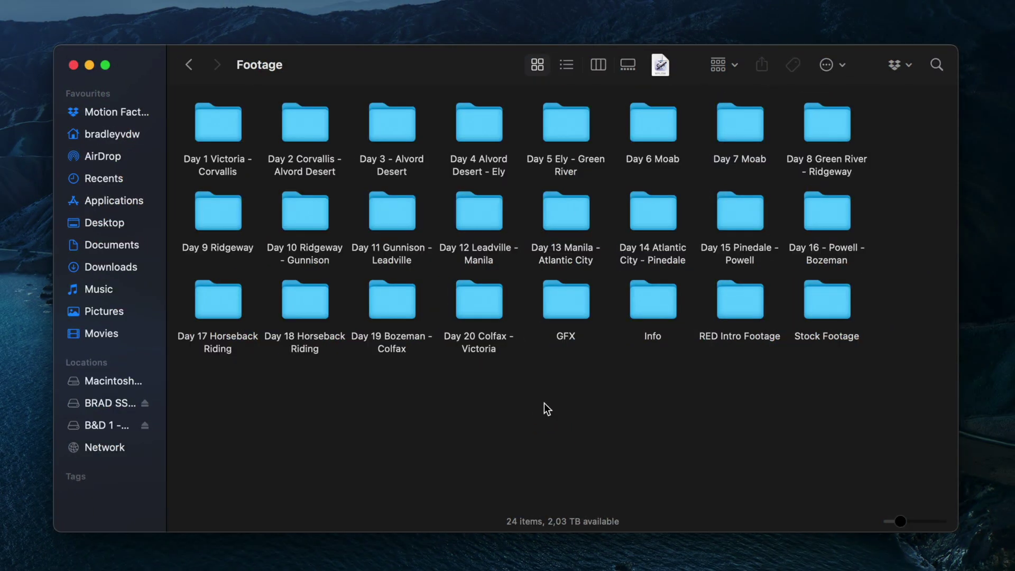
Browse the Day 3 - Alvord Desert camera folders: 360, G85, GoPro, iPhone, Skydio and VIRB
click(296, 131)
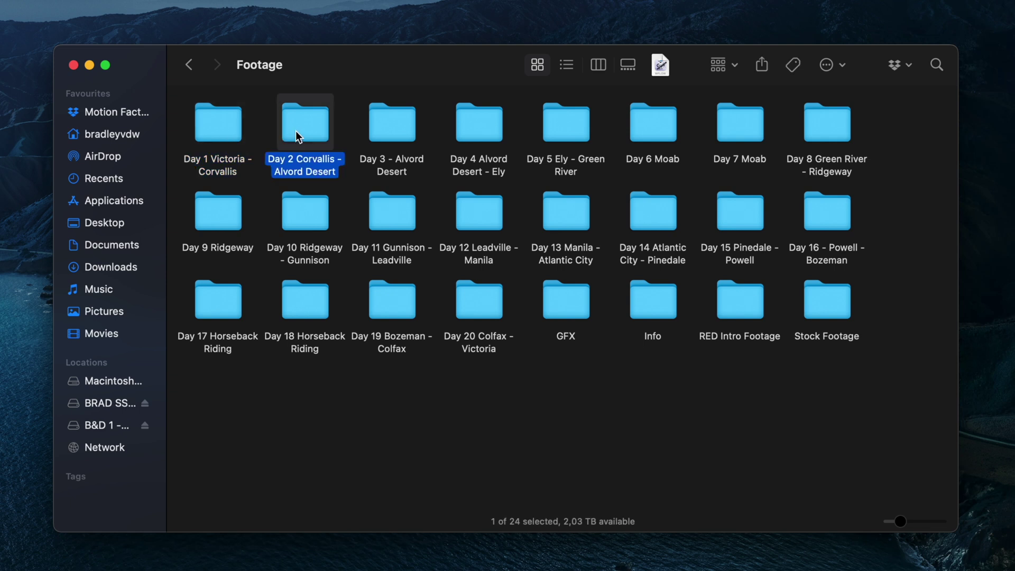
click(391, 125)
double_click(391, 130)
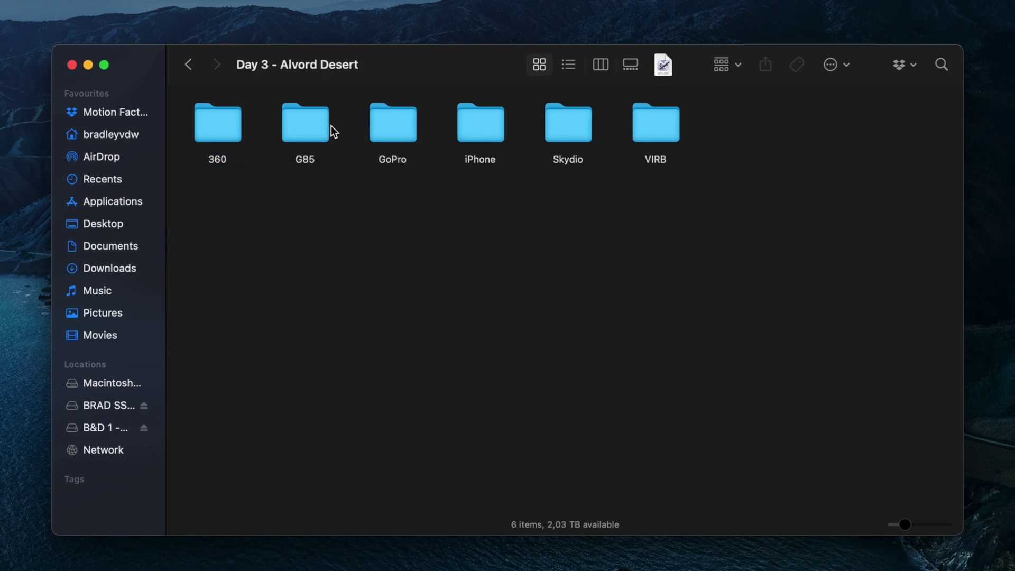
click(232, 125)
click(296, 124)
click(378, 126)
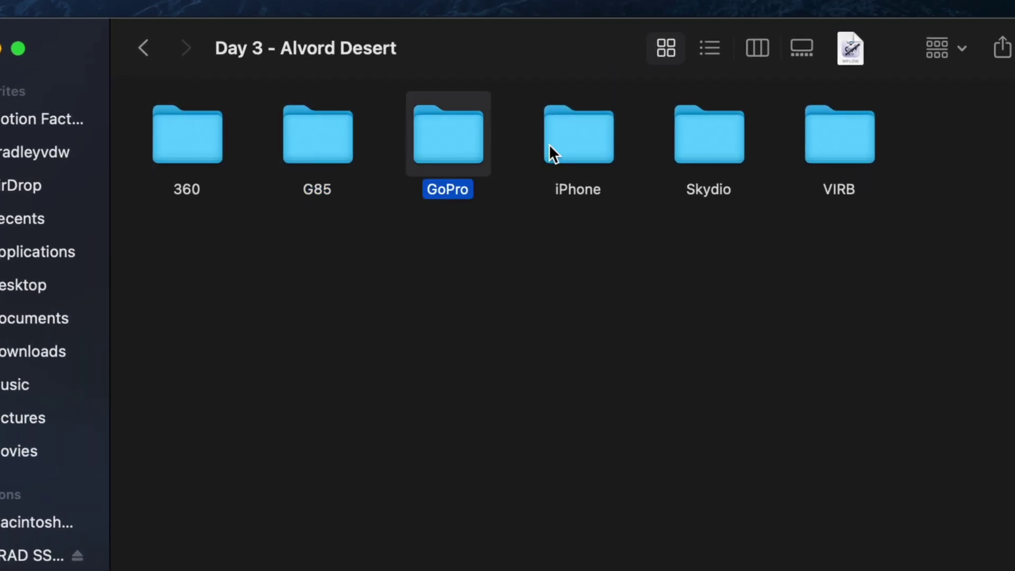
click(549, 145)
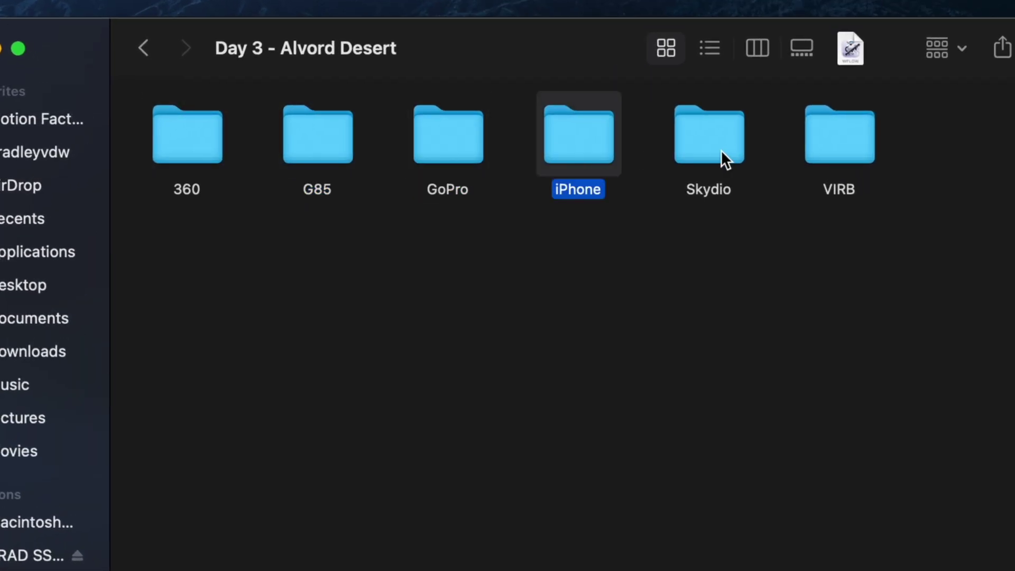
click(721, 150)
click(845, 150)
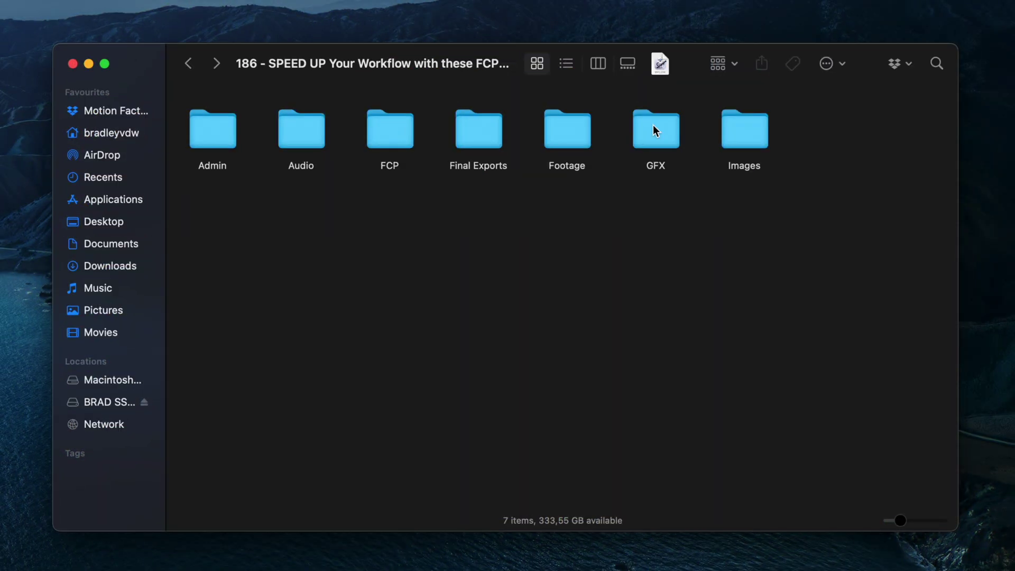
Look inside the GFX and AE folders, then return to the project folder
double_click(655, 129)
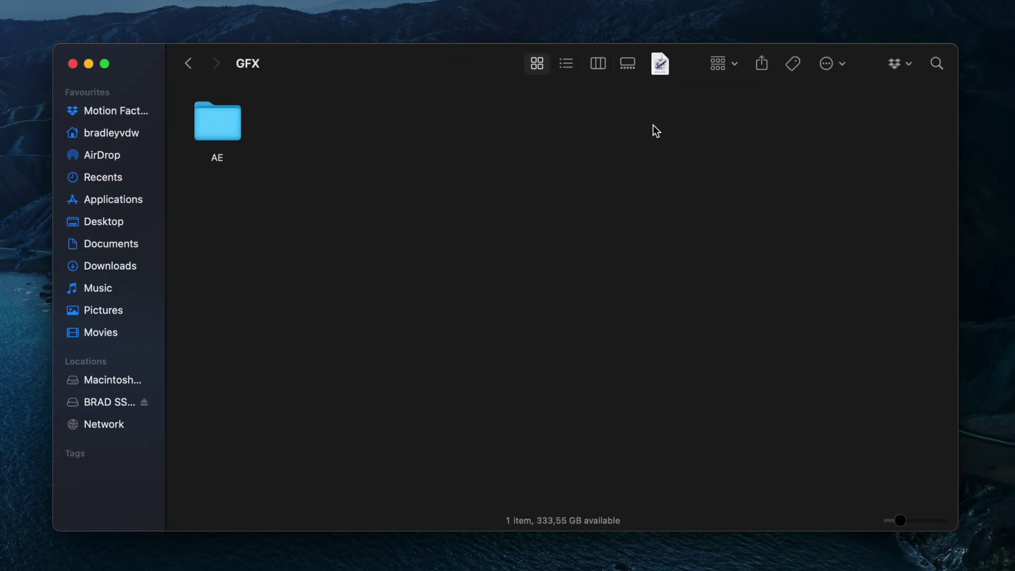
double_click(209, 129)
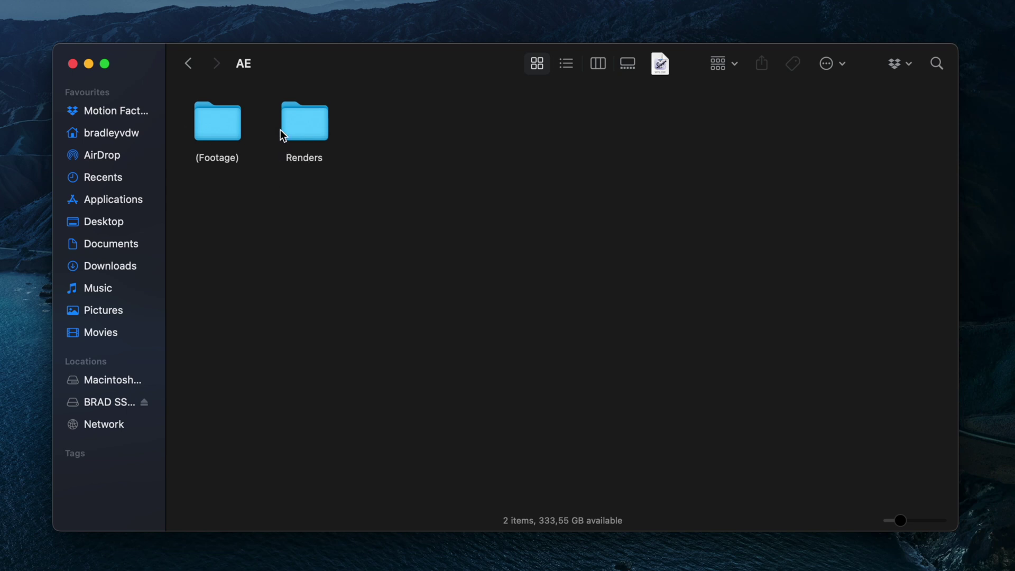
click(186, 66)
click(186, 66)
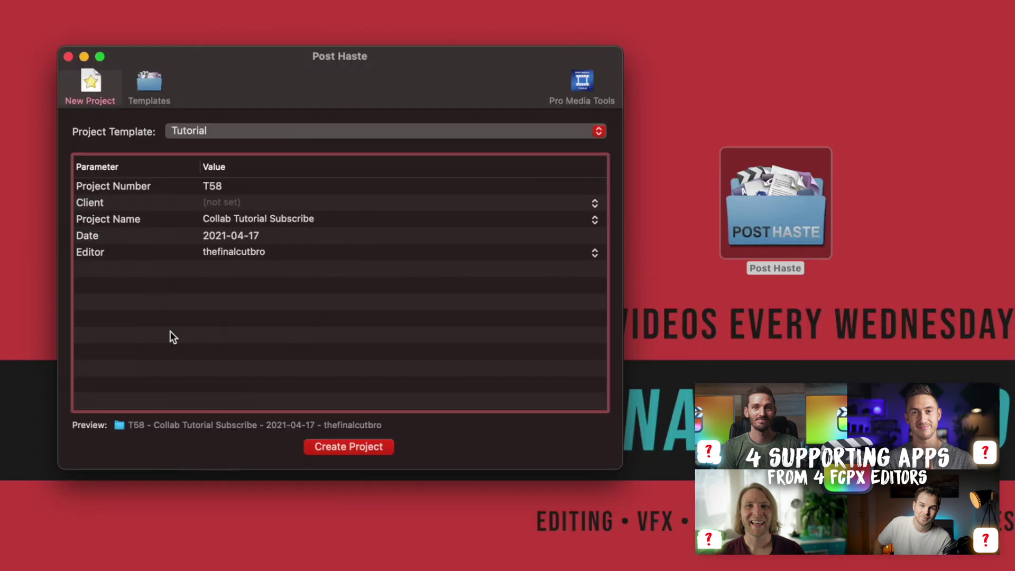
Show Post Haste's Templates tab with the Tutorial template's folder structure
click(164, 88)
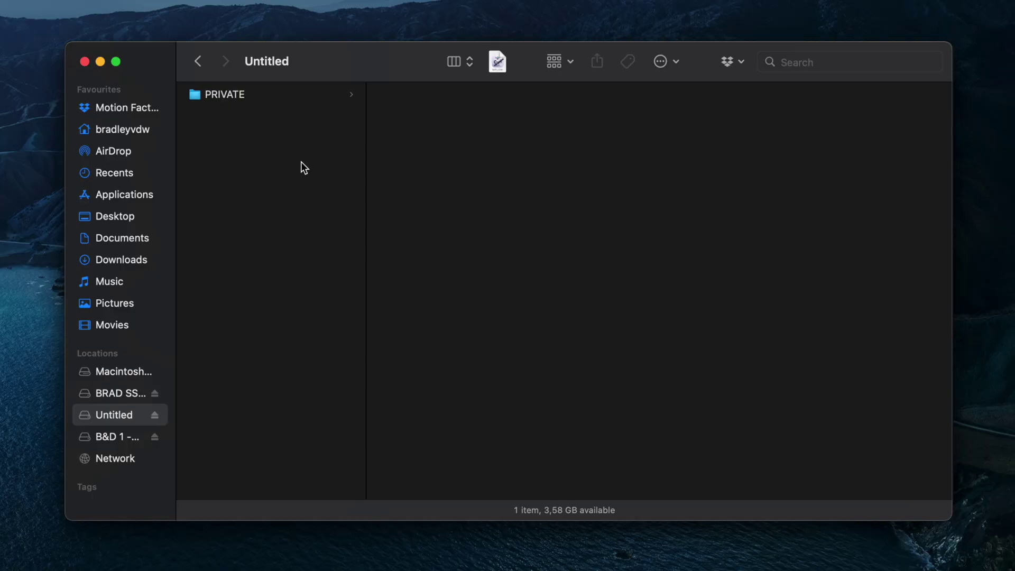
Go into the card's M4ROOT > CLIP folder and preview C0005.MP4
click(399, 113)
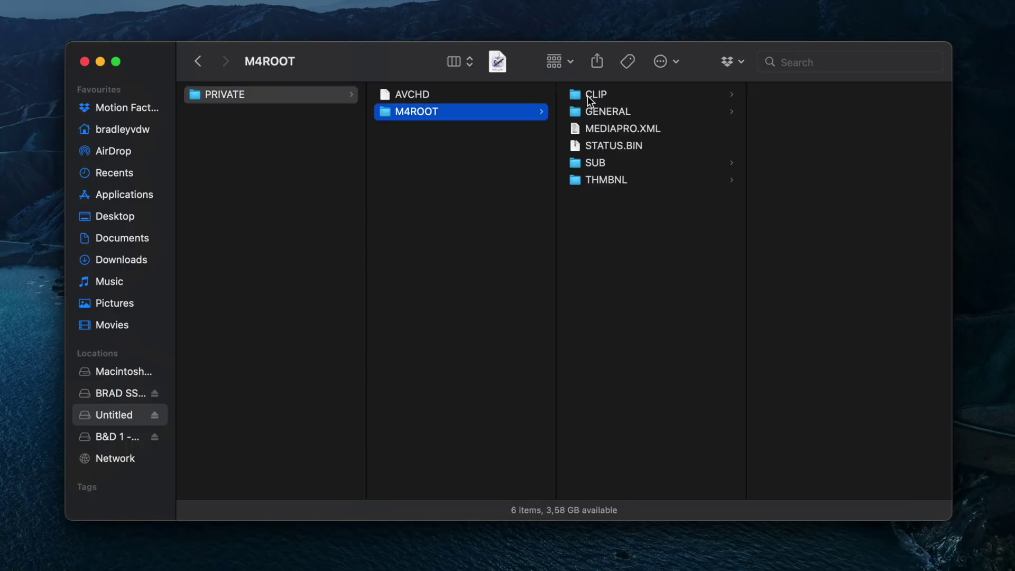
click(589, 95)
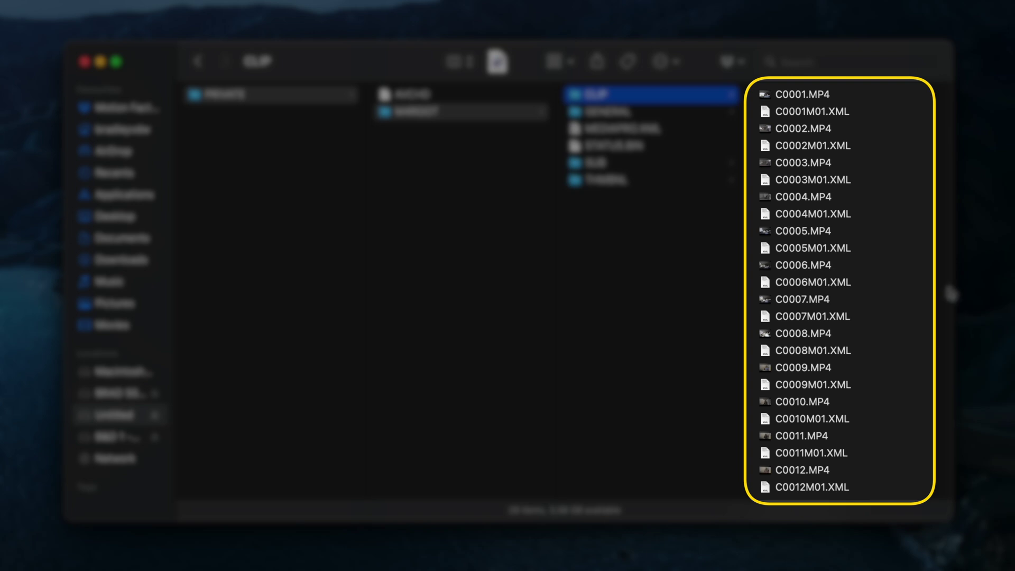
click(795, 232)
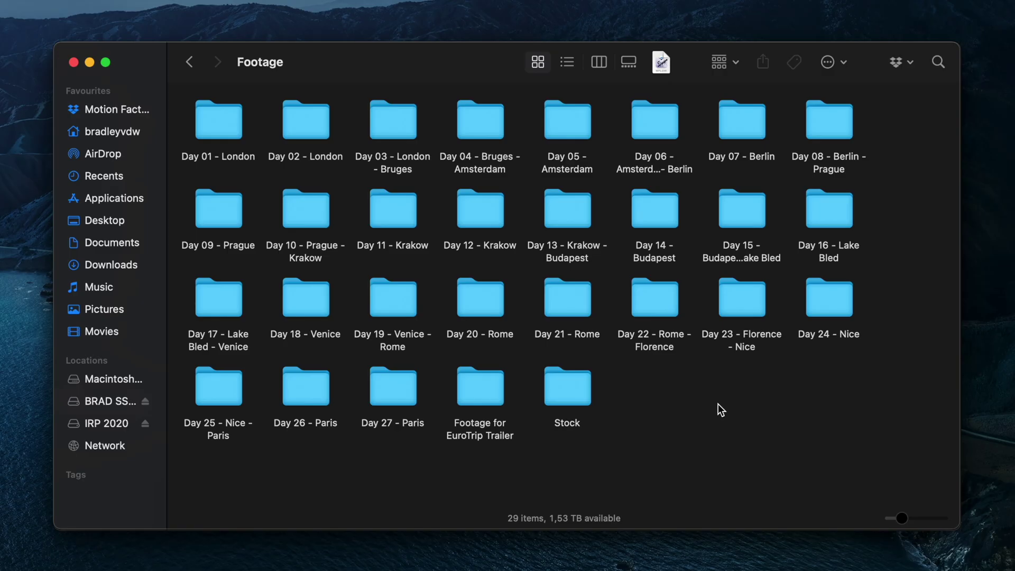
Open the Day 01 - London folder and its Card 1 clips
click(237, 130)
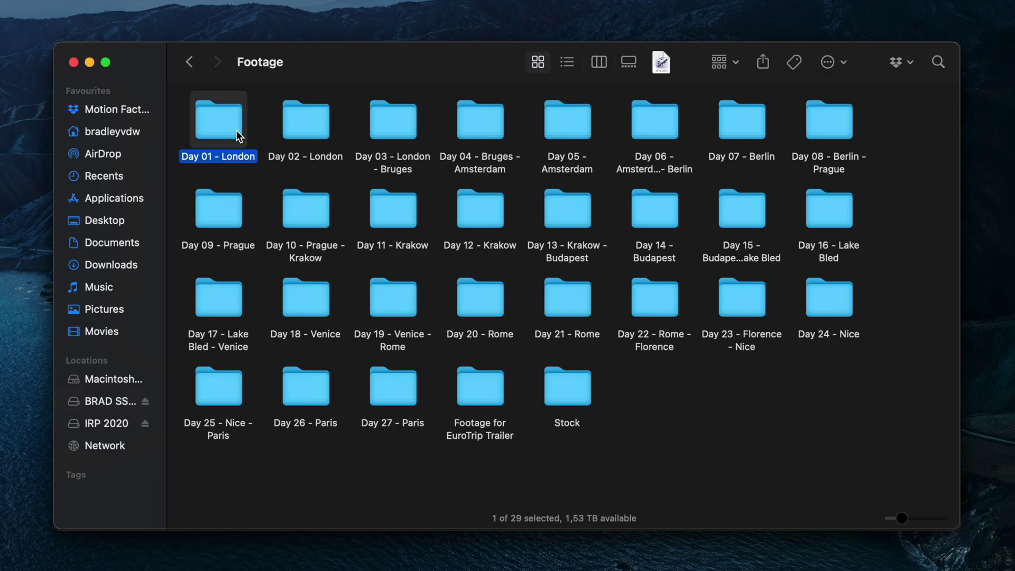
key(Right)
key(Right)
key(Right)
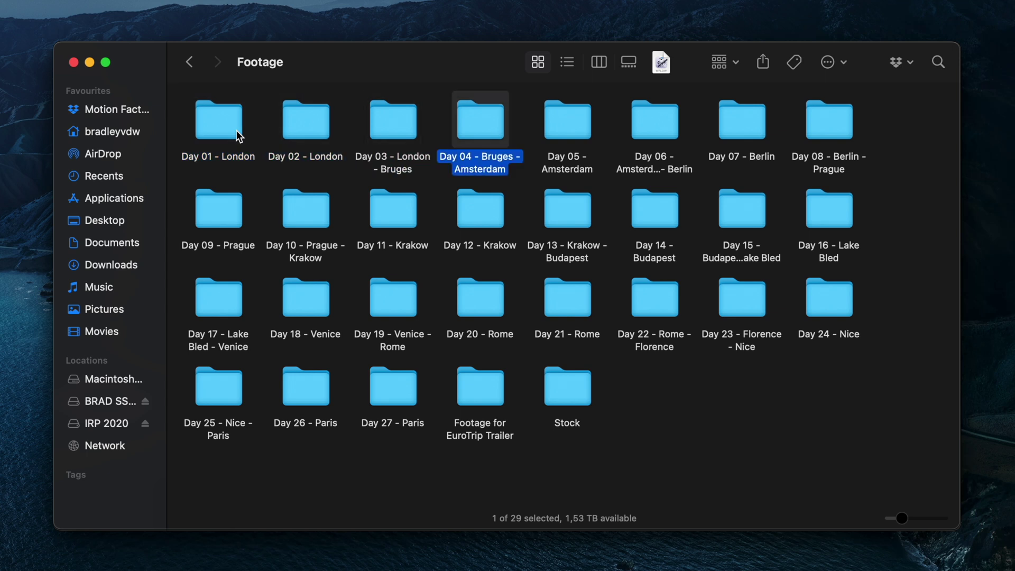
double_click(236, 133)
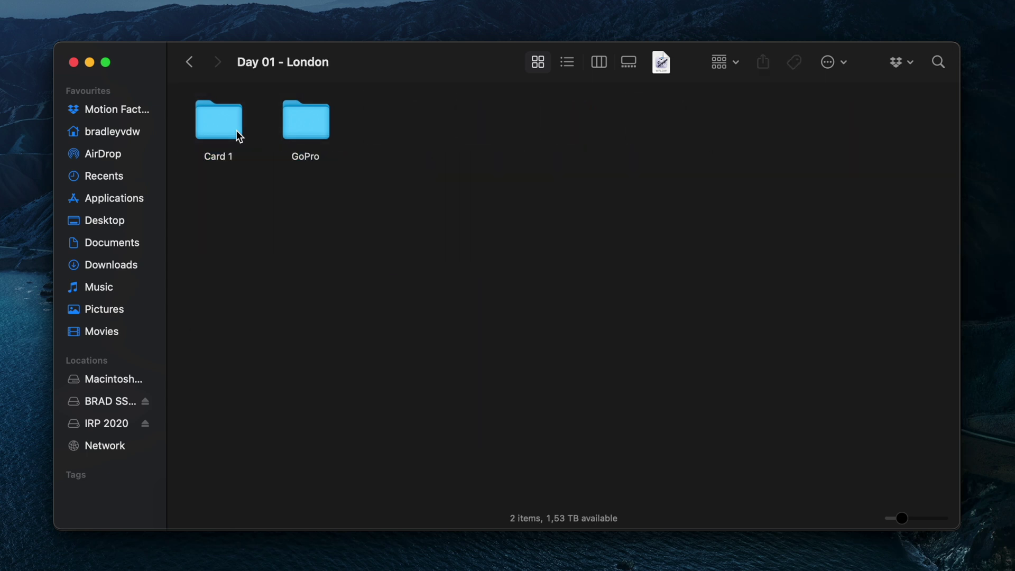
click(235, 132)
double_click(236, 133)
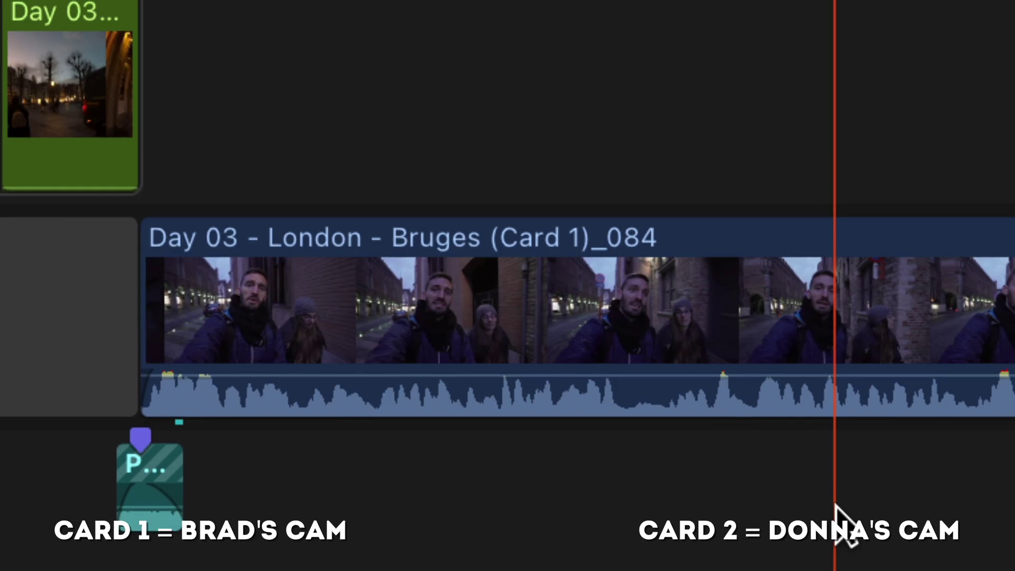
click(705, 245)
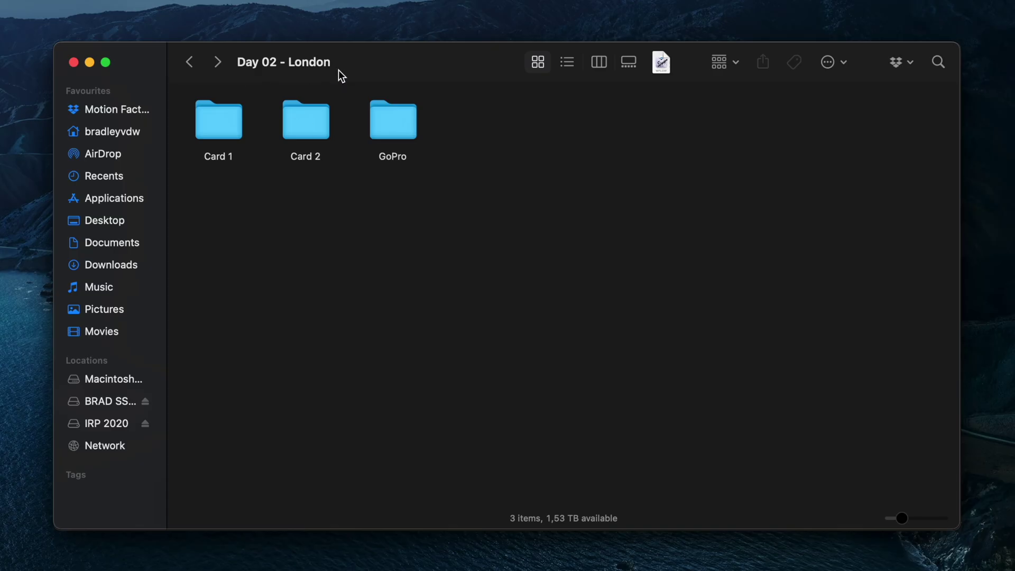
Select all 74 Card 2 clips and apply a Format-mode rename using 'Day 2 -'
double_click(308, 120)
click(260, 134)
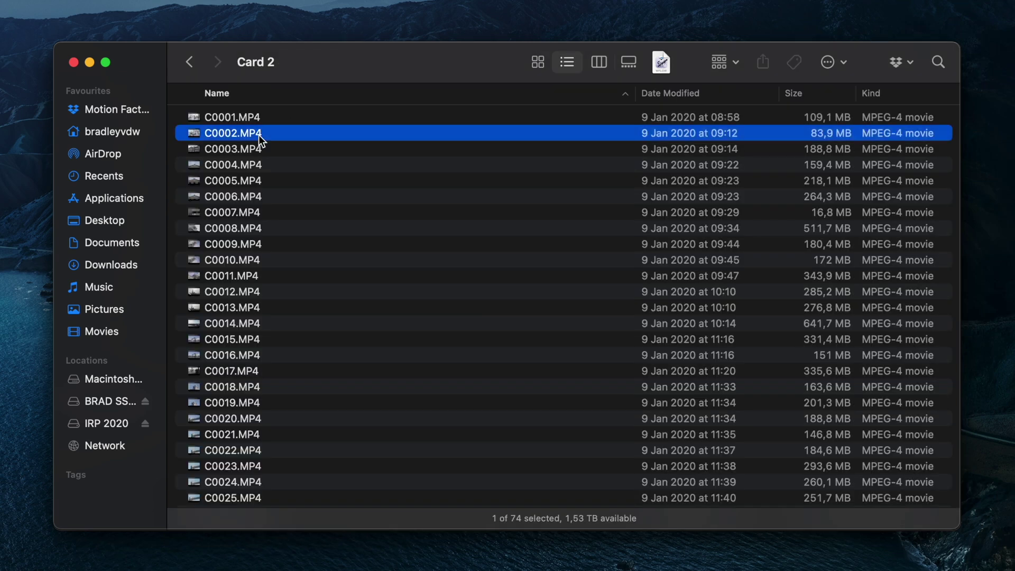
key(super+a)
right_click(244, 134)
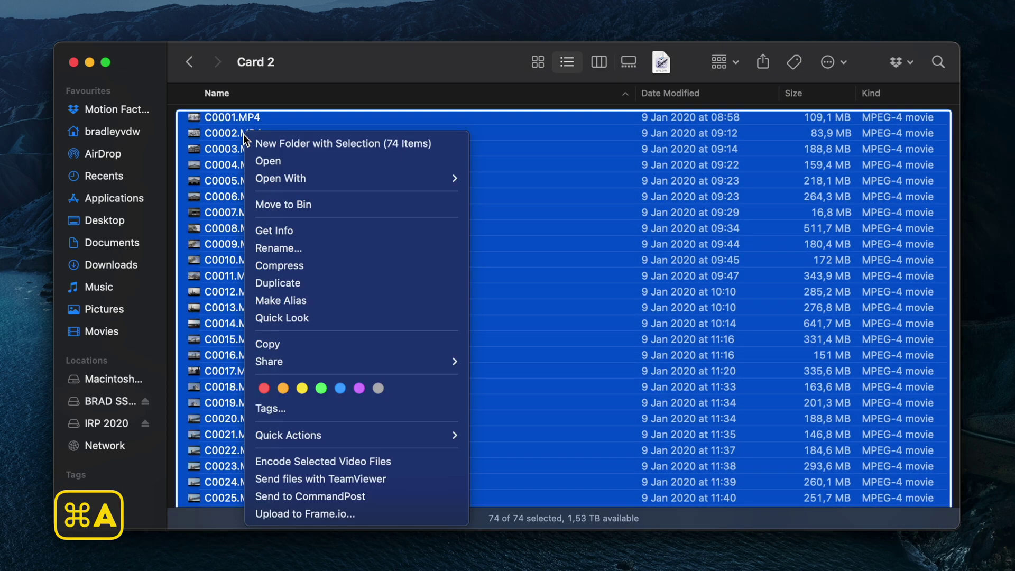
click(358, 248)
click(386, 259)
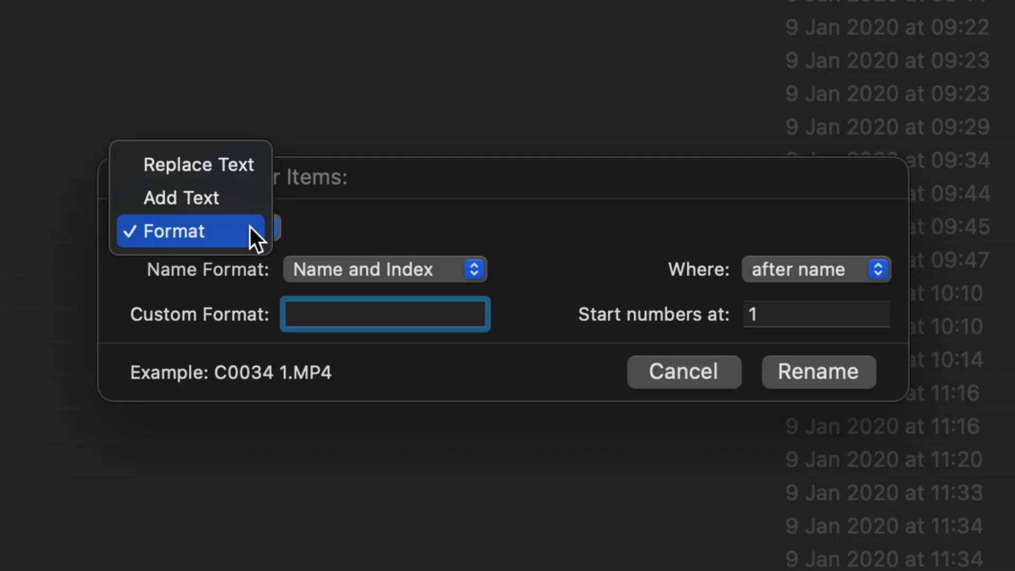
click(230, 230)
text(Day 2 -)
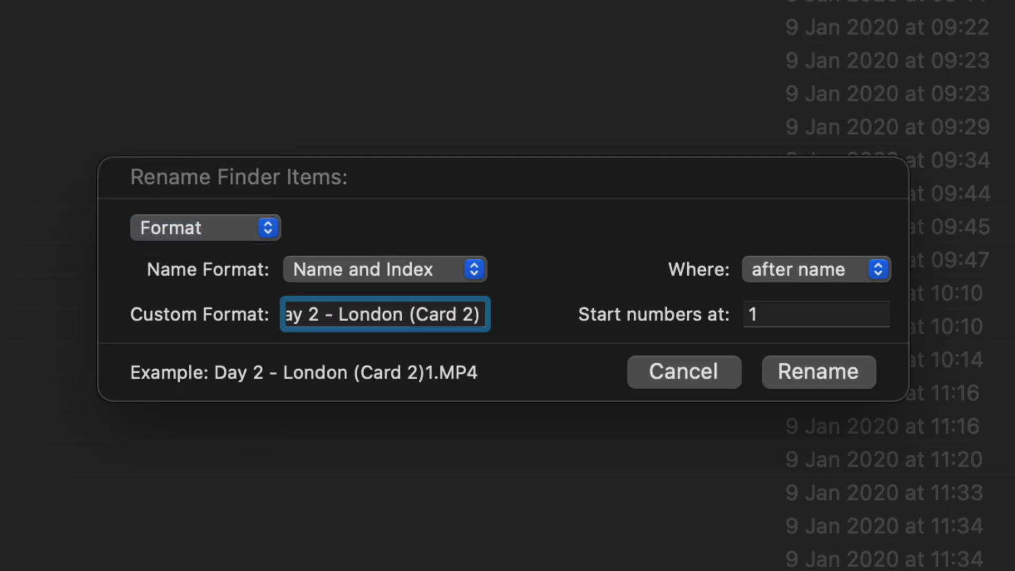
click(787, 381)
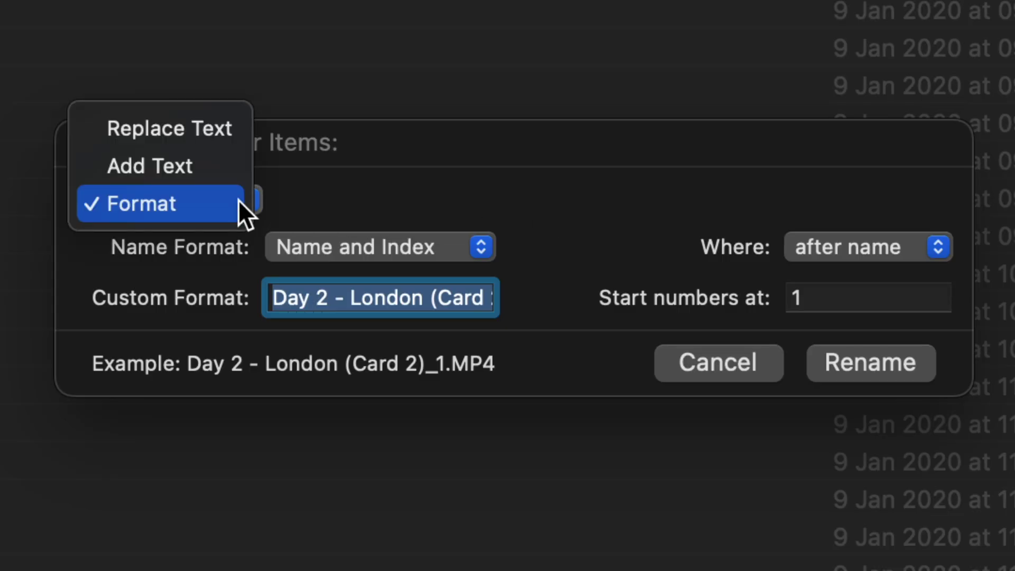
Redo the rename in Add Text mode, prefixing 'Day 2 - London (Card 2) - '
click(204, 171)
text(Day 2 - London (Card 2) -)
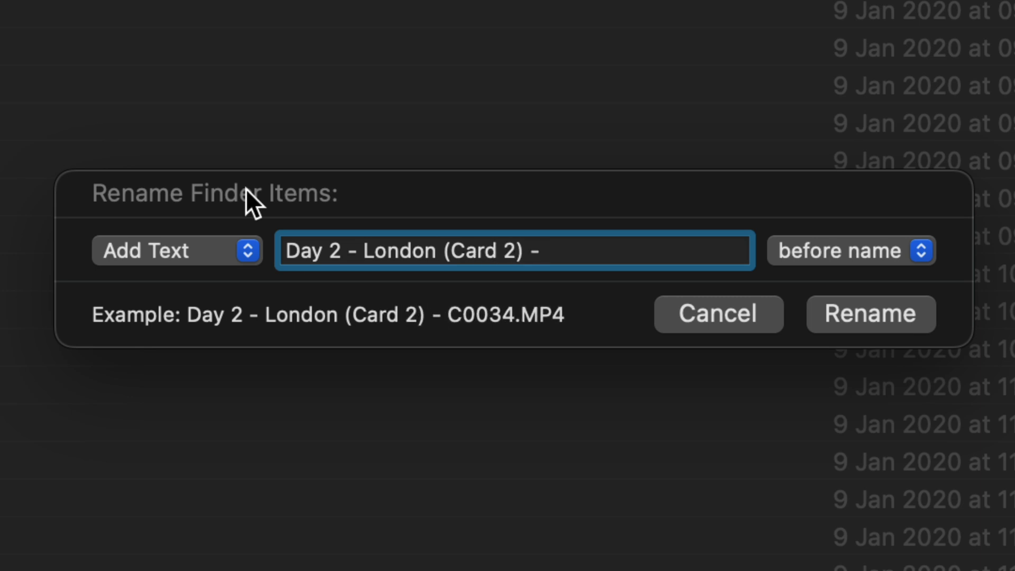
click(832, 317)
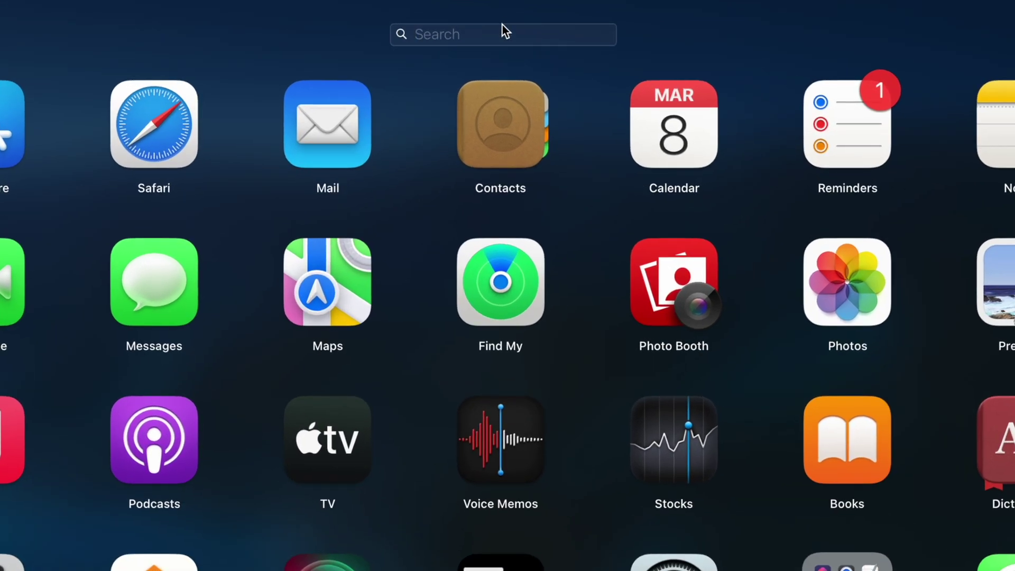
Launch Automator's Renamer workflow and set Sort Finder Items to creation date
text(auto)
click(503, 102)
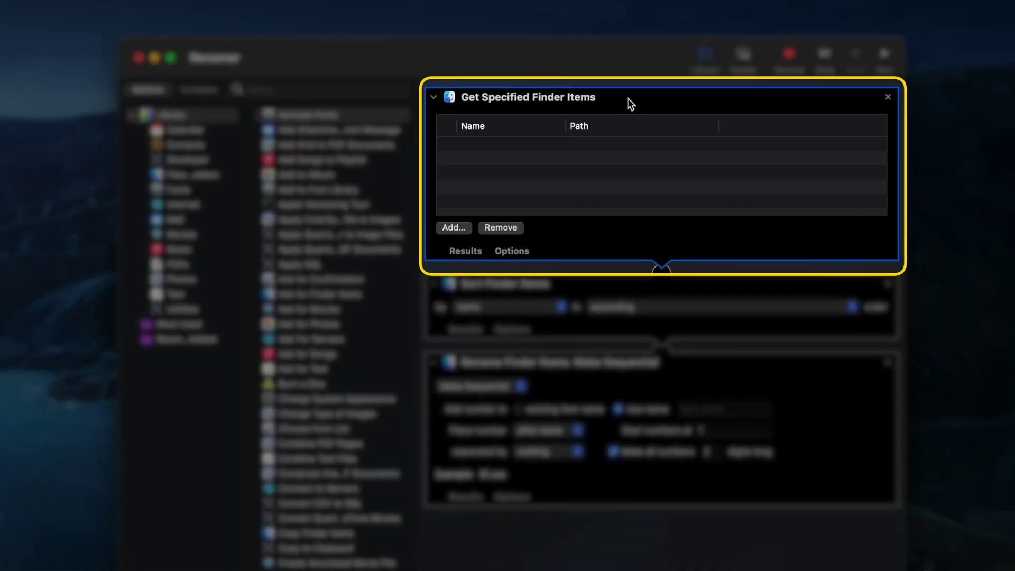
click(625, 274)
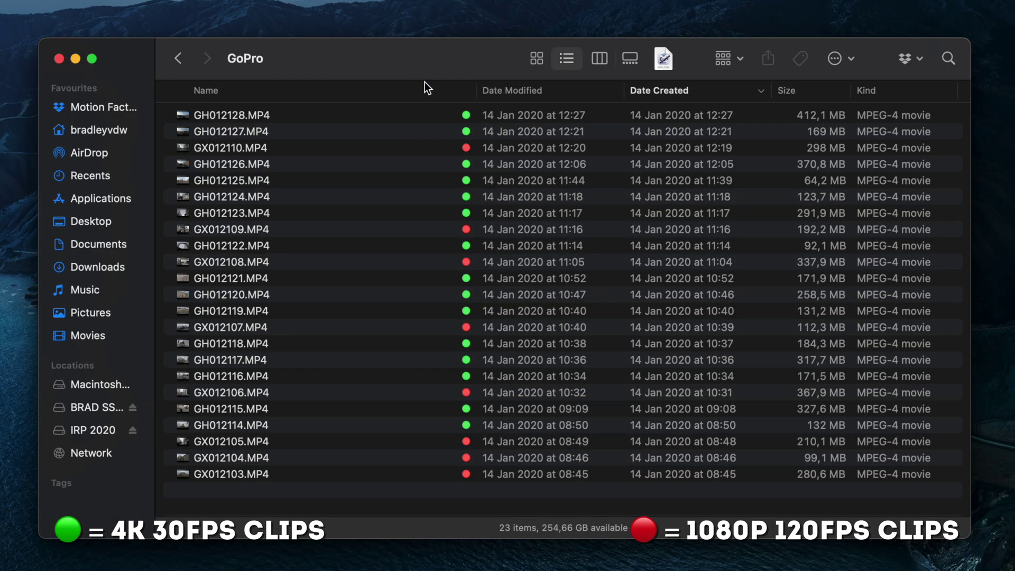
click(423, 87)
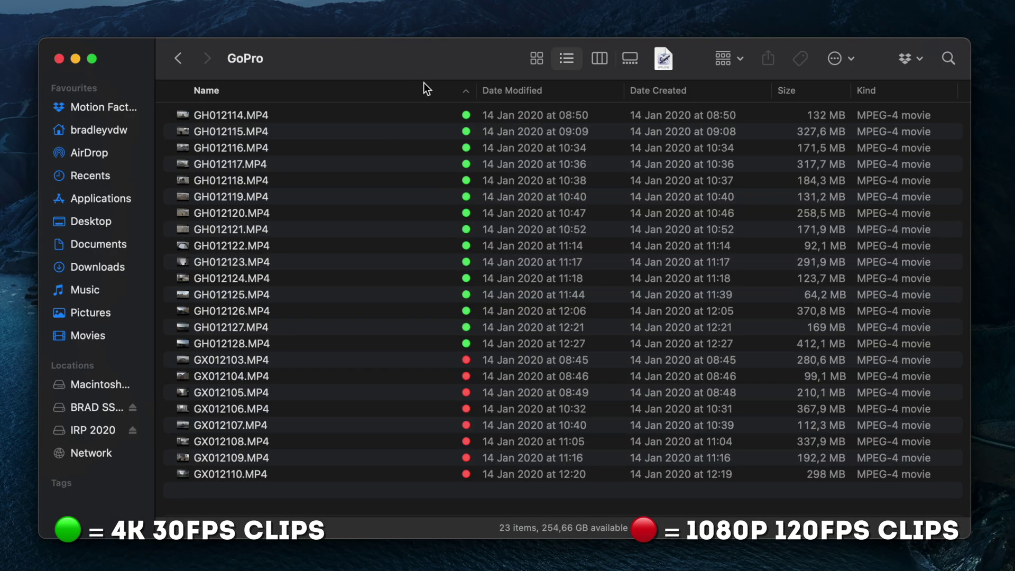
click(672, 90)
Add the 23 GoPro clips to Get Specified Finder Items, sorted by creation date, and run
click(247, 118)
key(super+a)
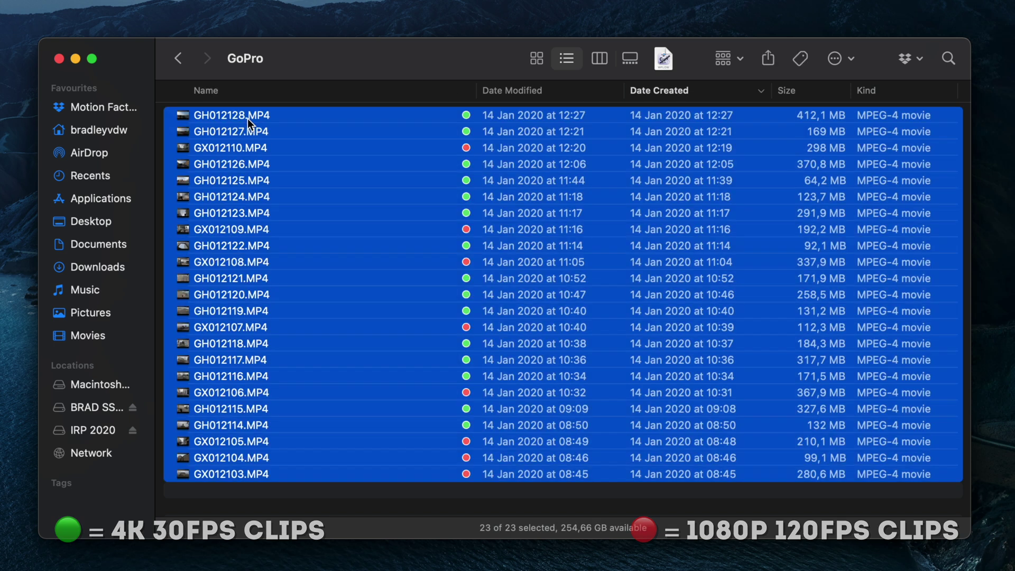
drag(247, 118, 266, 124)
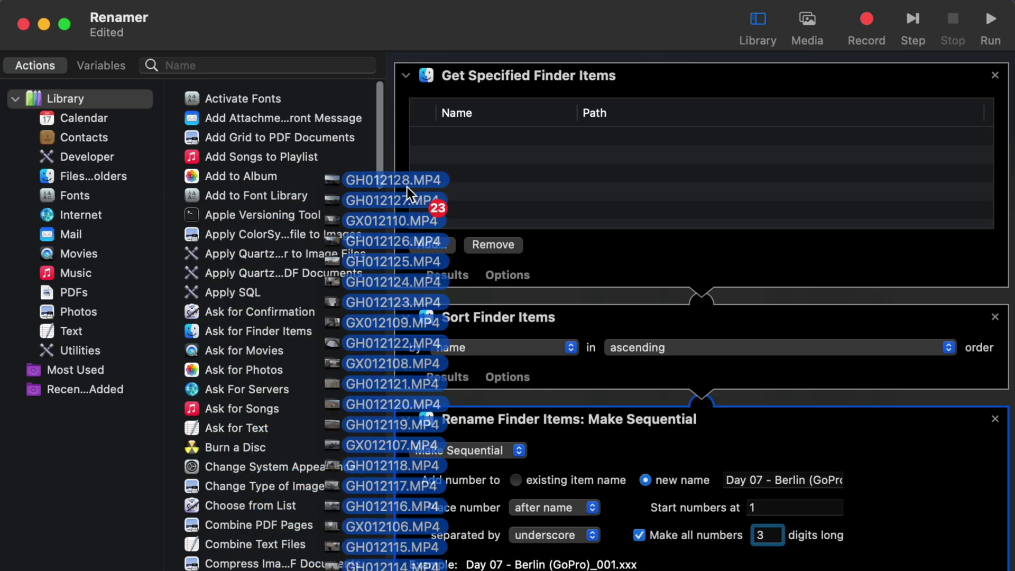
drag(407, 187, 590, 172)
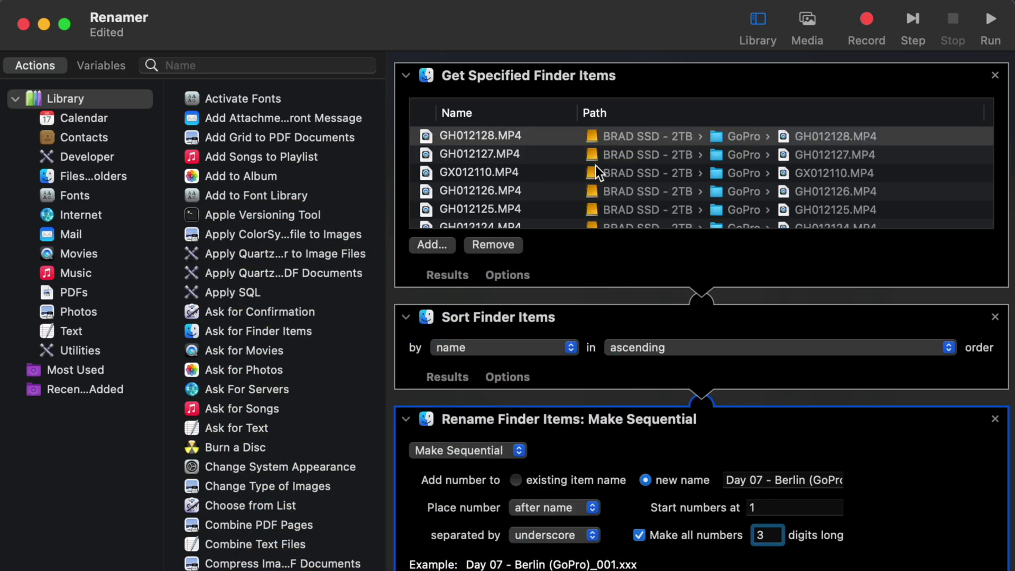
click(534, 349)
click(518, 411)
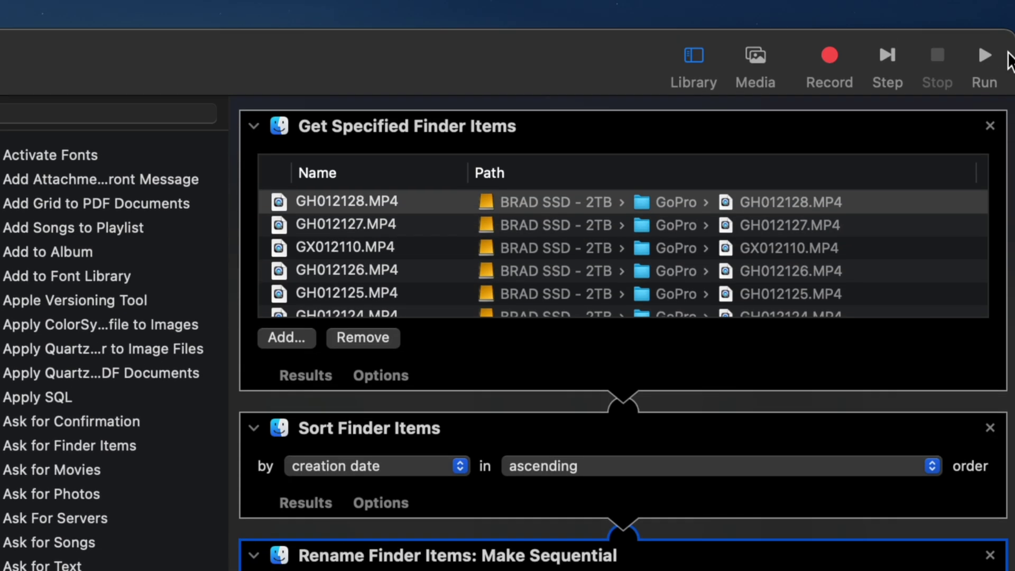
click(986, 55)
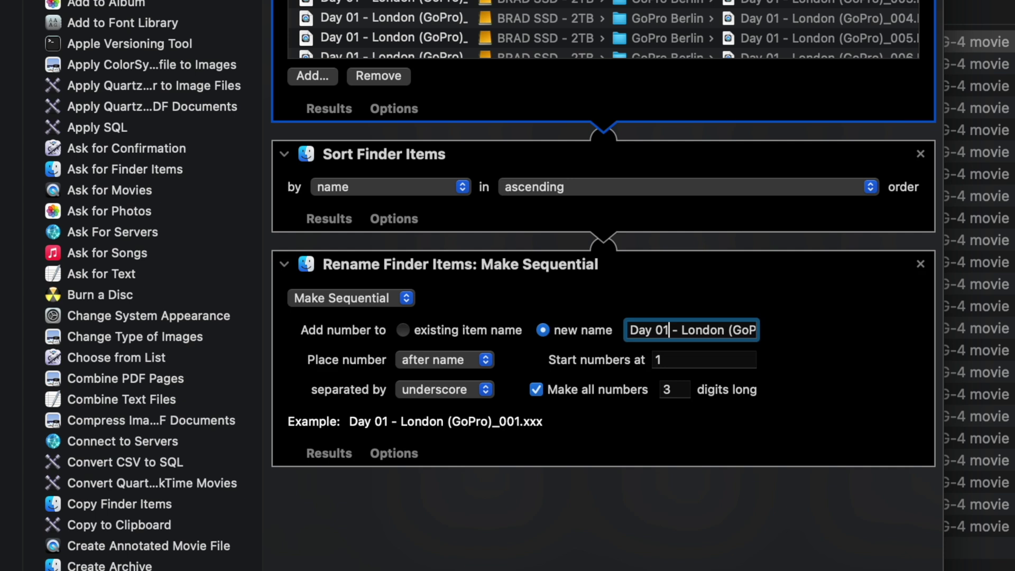
Replace the listed files with the next day's GoPro clips and rerun the workflow
text(2)
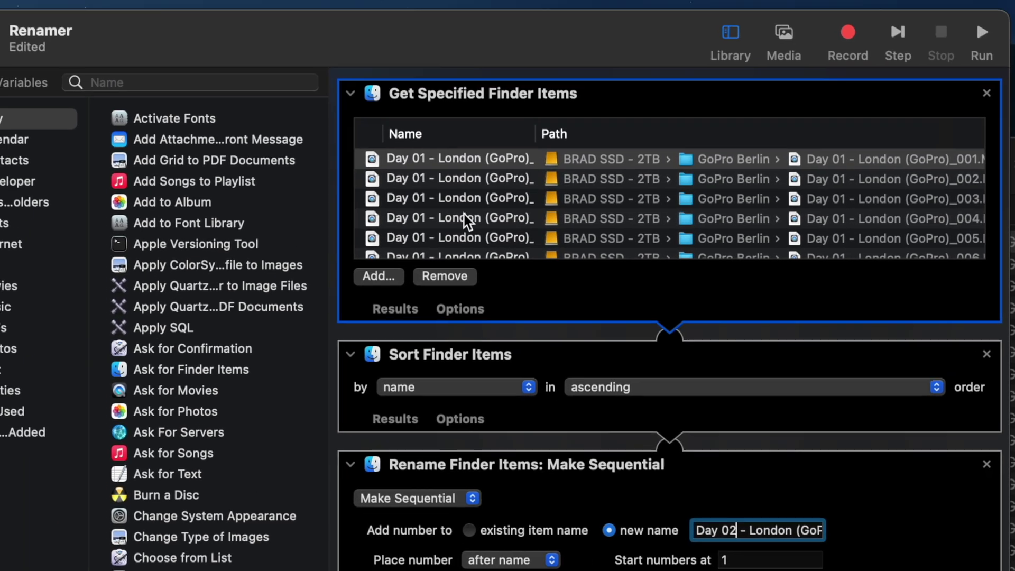
click(384, 65)
click(447, 282)
drag(1004, 296, 529, 222)
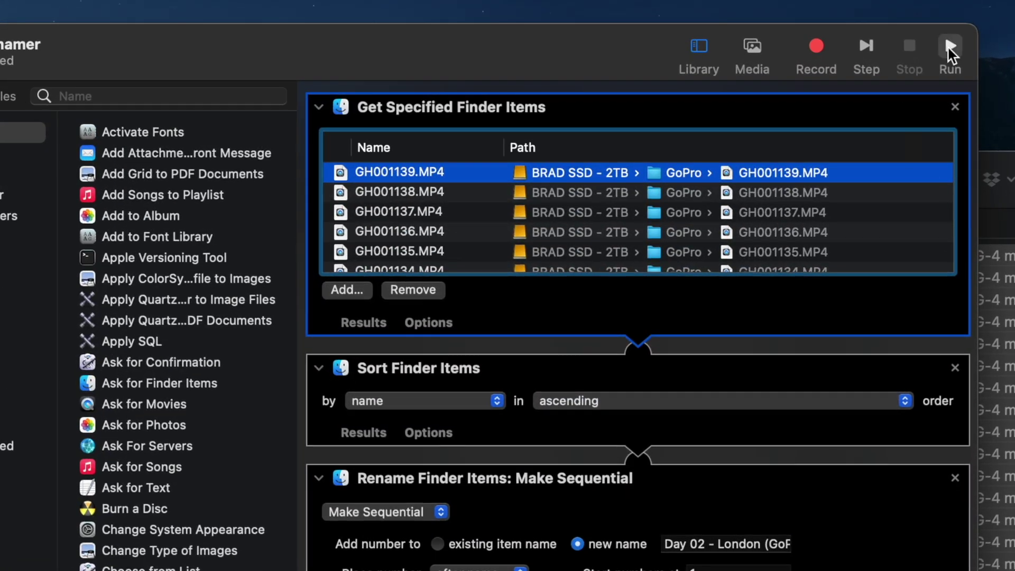
click(935, 47)
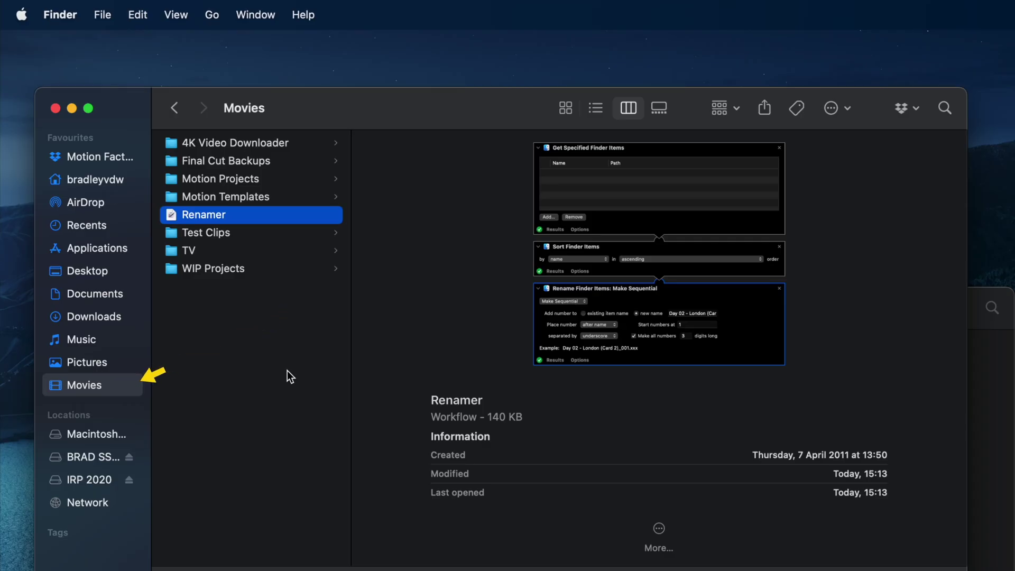
Add the Renamer workflow to a new Finder window's toolbar via Customise Toolbar
key(super+n)
click(174, 15)
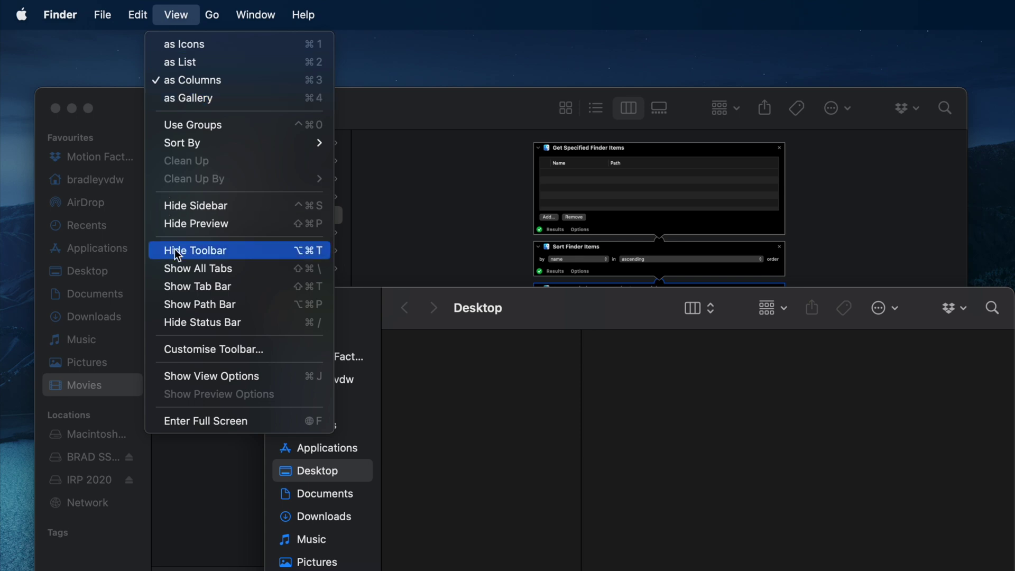
click(267, 351)
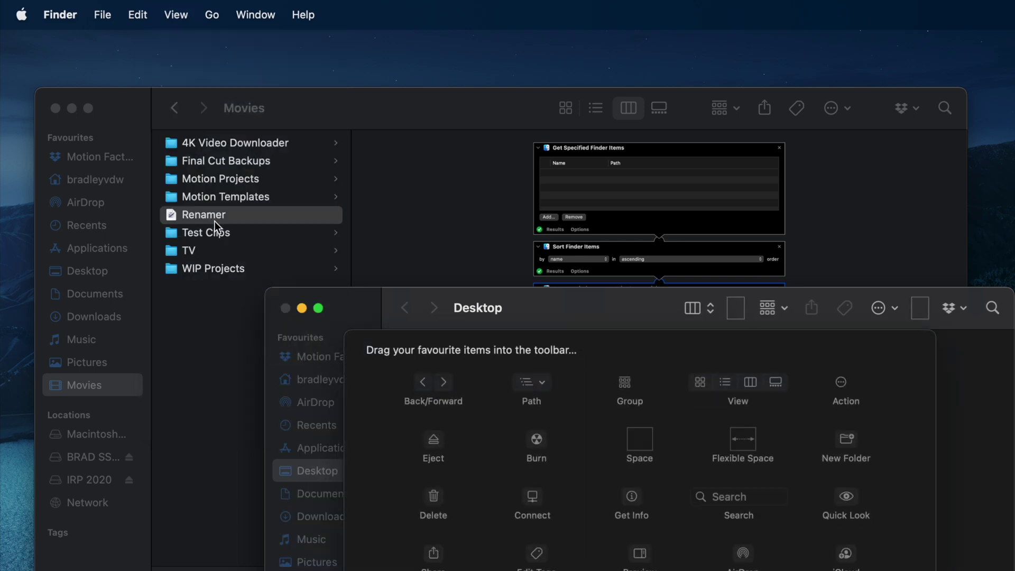
drag(701, 309, 700, 309)
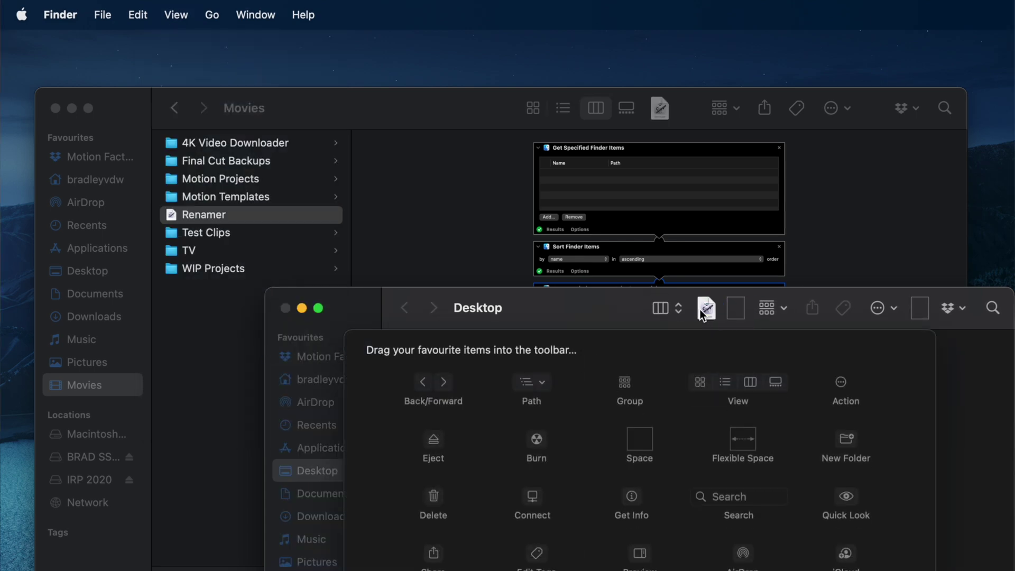
drag(613, 305, 547, 128)
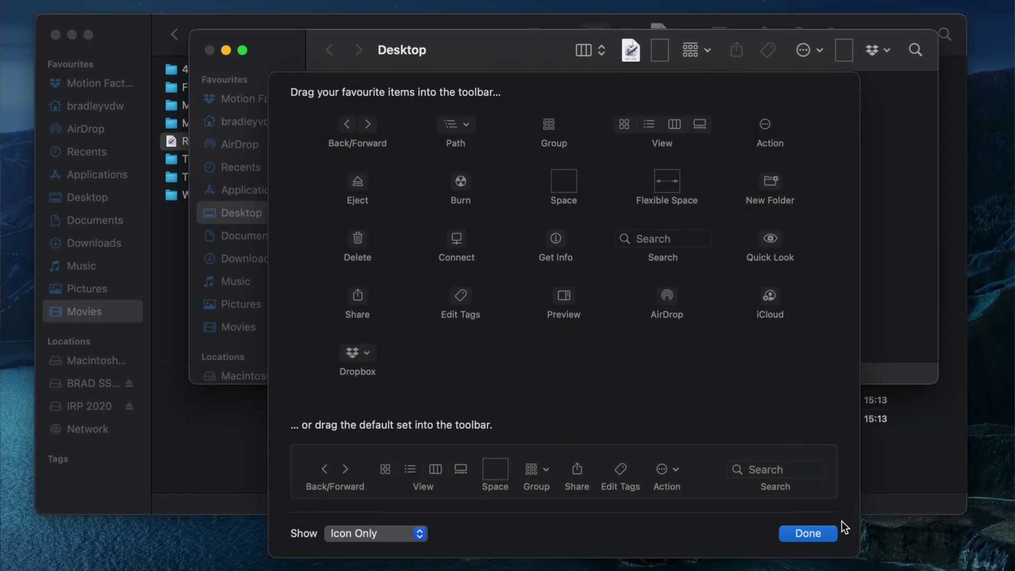
click(819, 549)
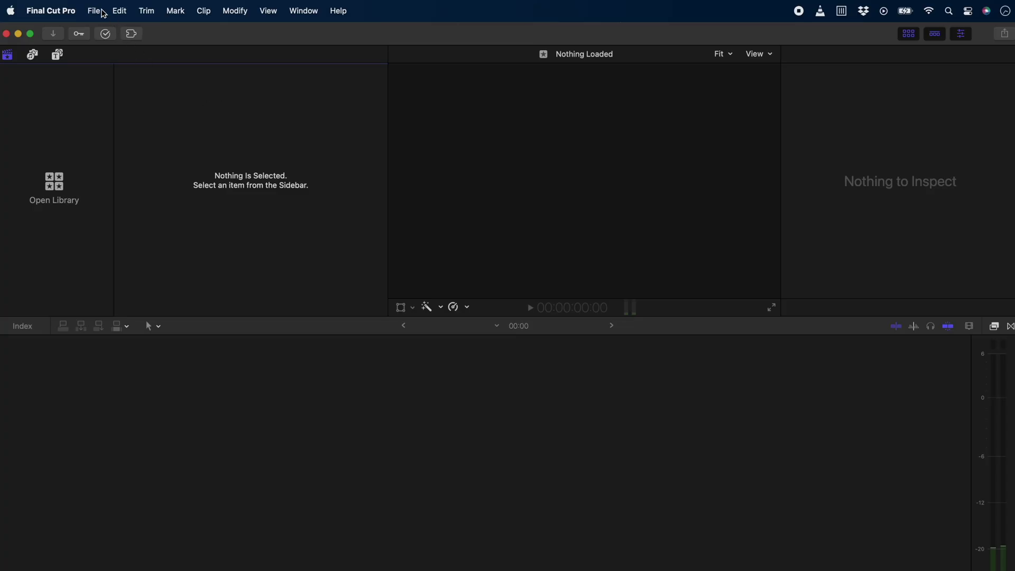
Create a new library named YouTube Template and keep Import preferences on 'Leave files in place'
click(95, 12)
click(293, 59)
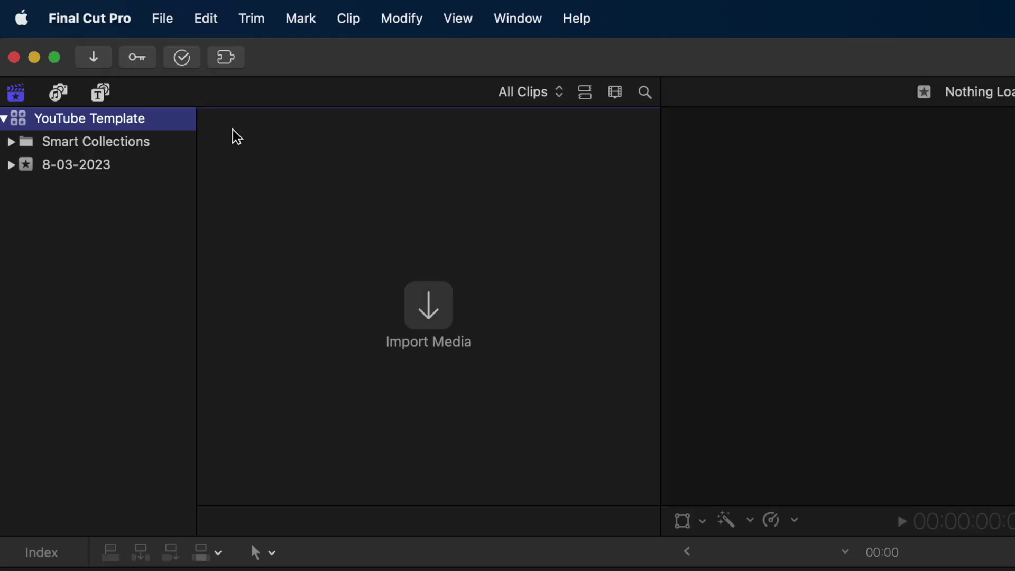
click(72, 8)
click(194, 88)
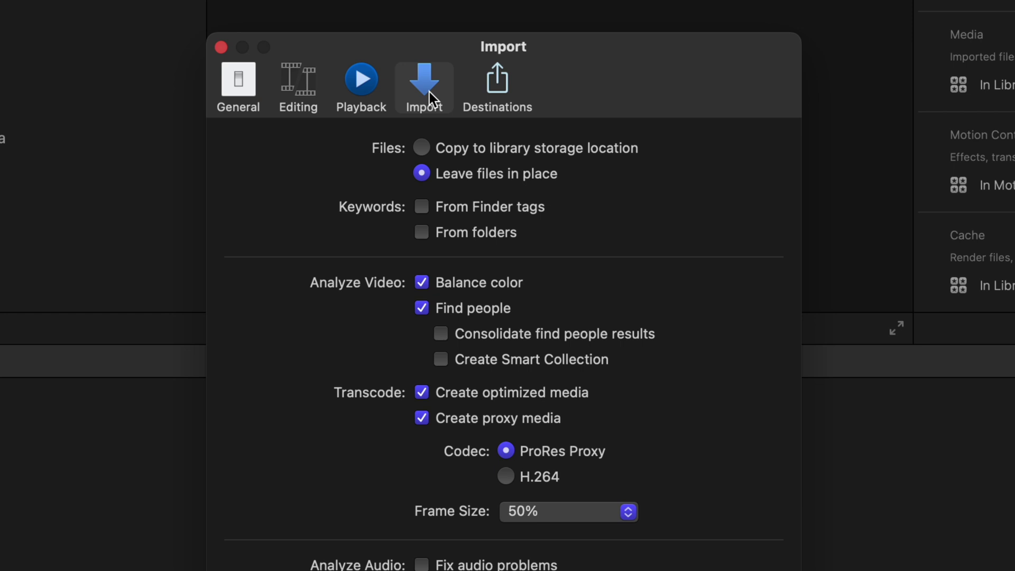
click(514, 150)
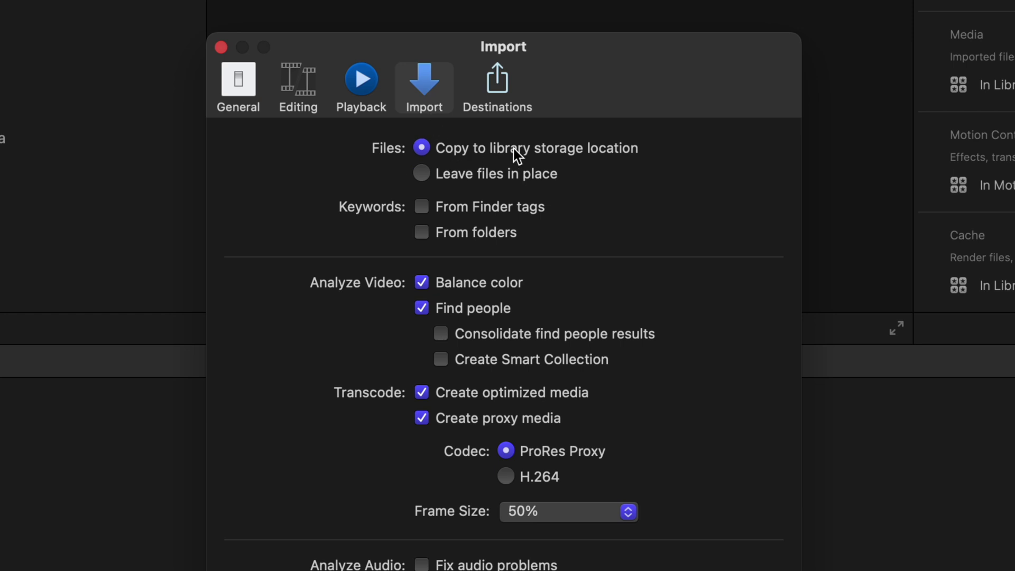
click(519, 175)
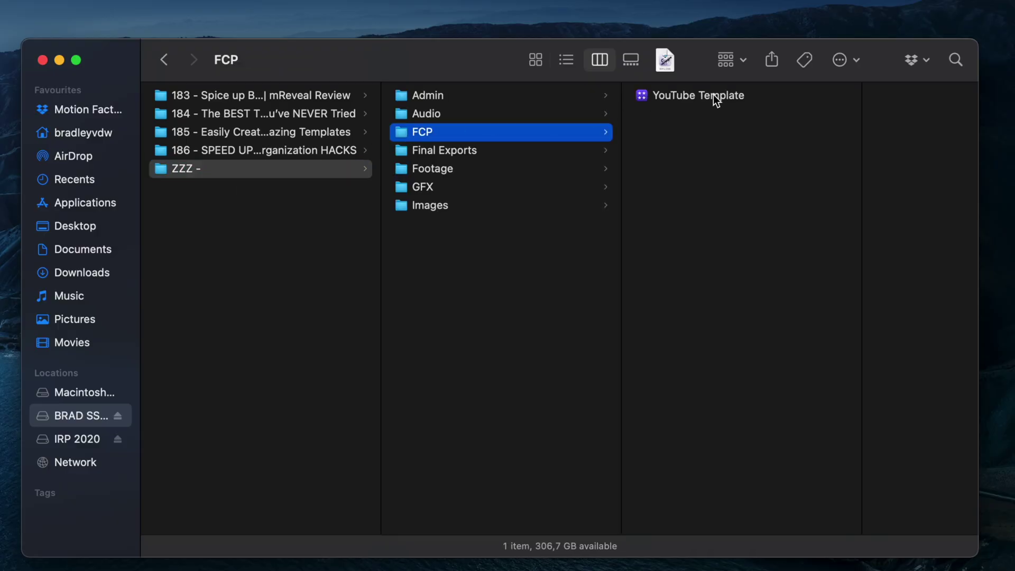
Duplicate the 'ZZZ -' template folder in Finder with Cmd+D
click(174, 170)
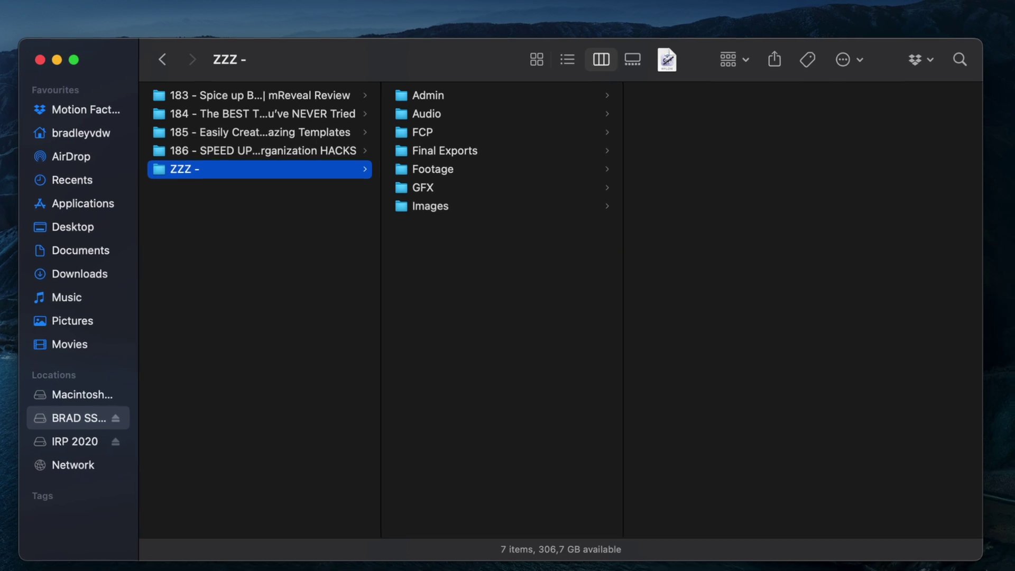
key(super+d)
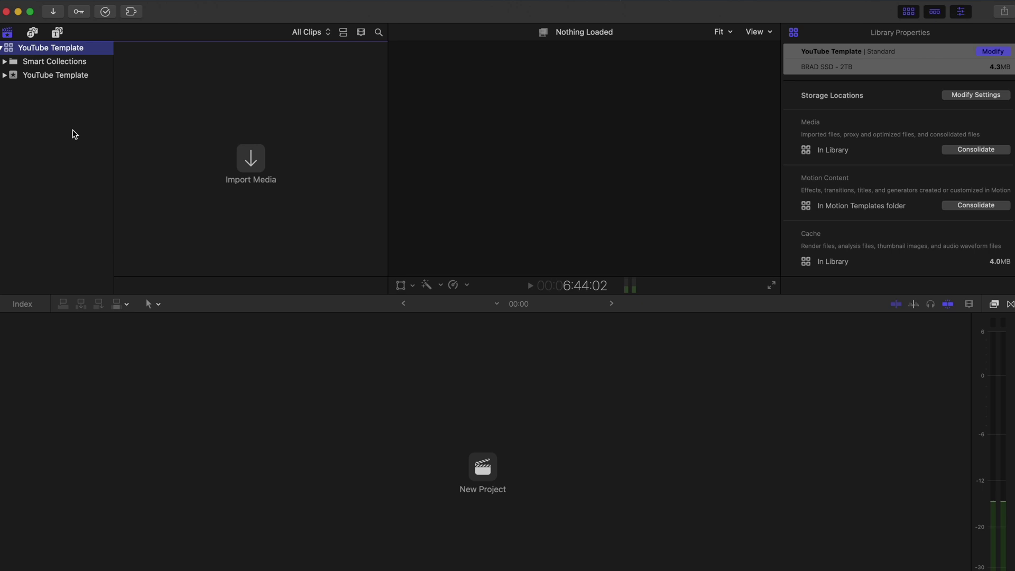
Create a new project named Template at 4K and 23.98p
key(super+n)
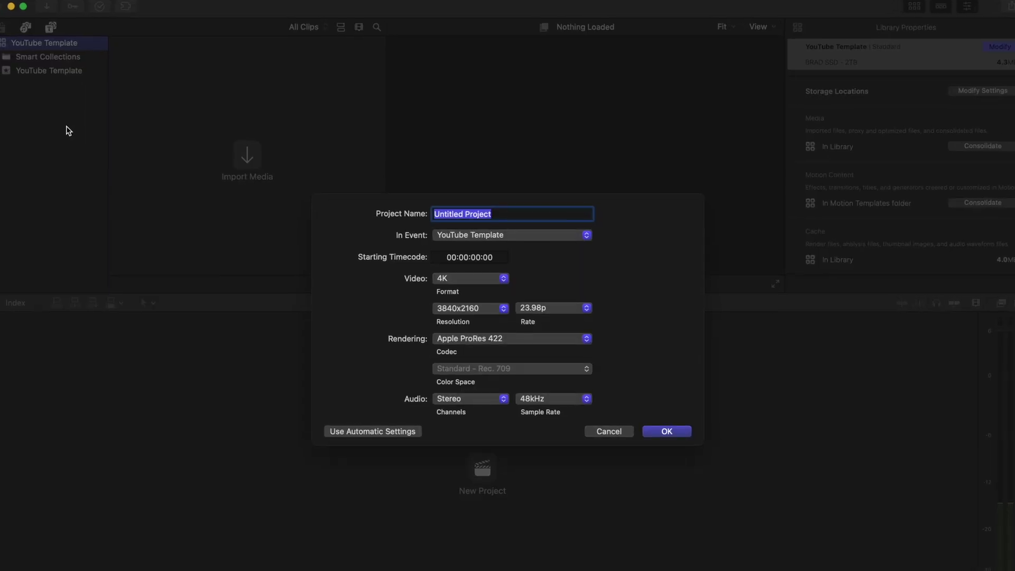
text(Te)
text(mplate)
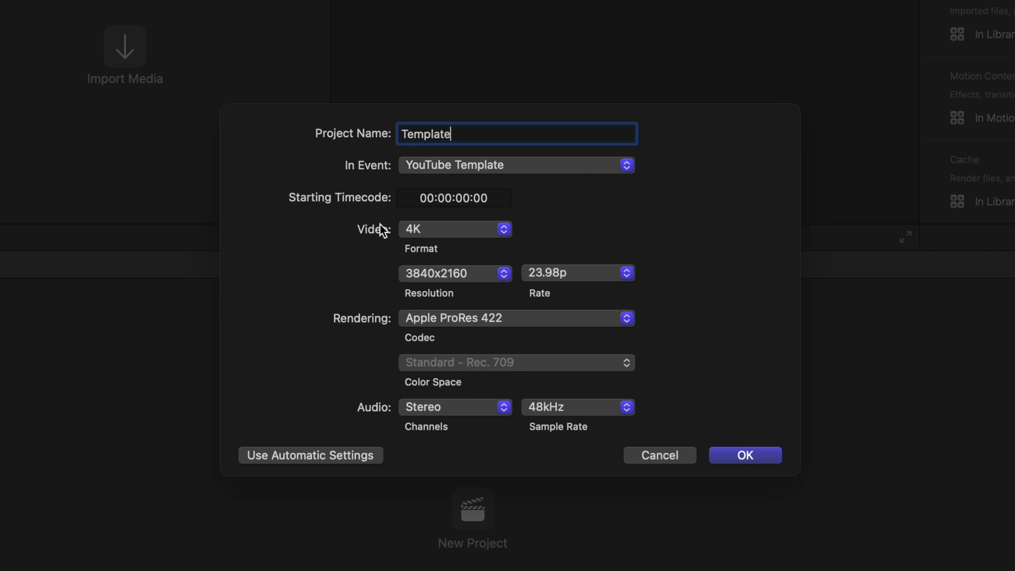
click(455, 229)
click(458, 230)
click(548, 269)
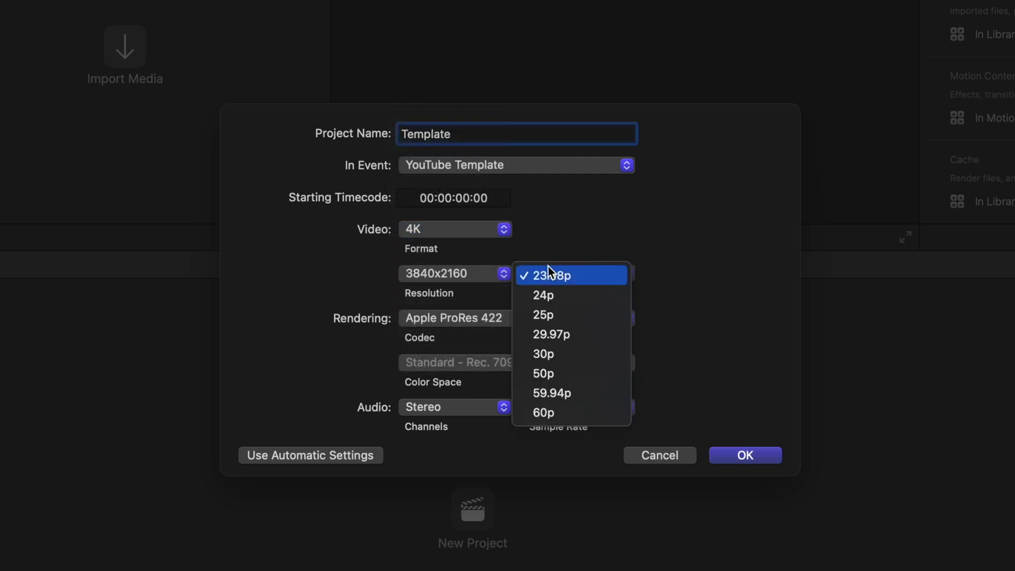
click(607, 275)
click(742, 457)
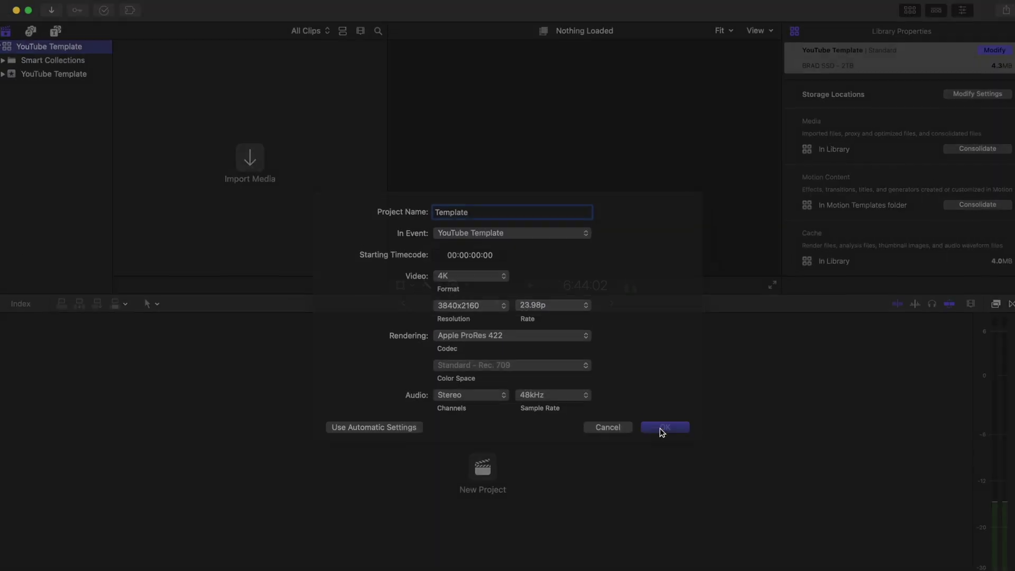
Show Roles in the timeline index and open the library's Edit Roles editor
click(21, 304)
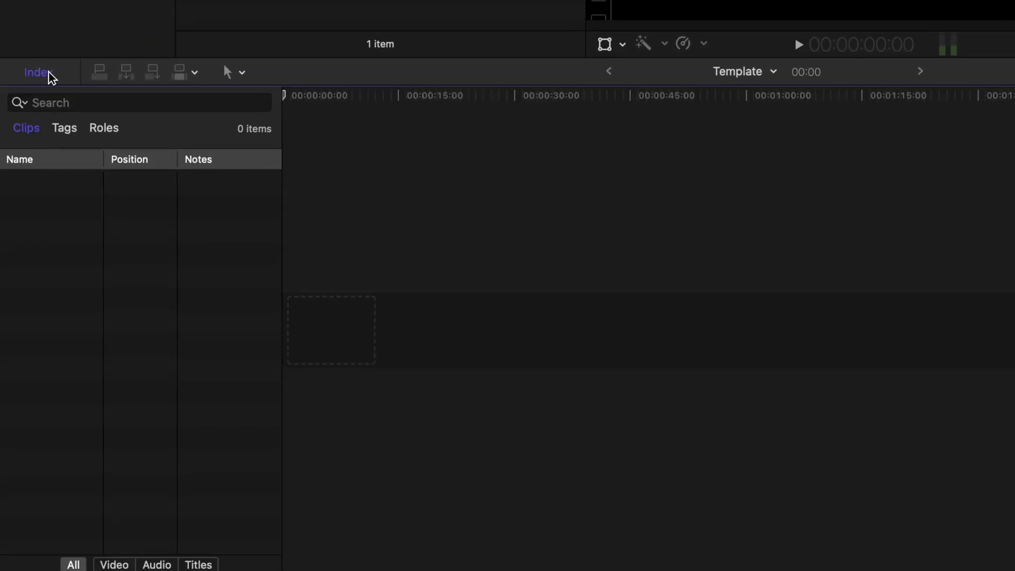
click(101, 133)
click(83, 563)
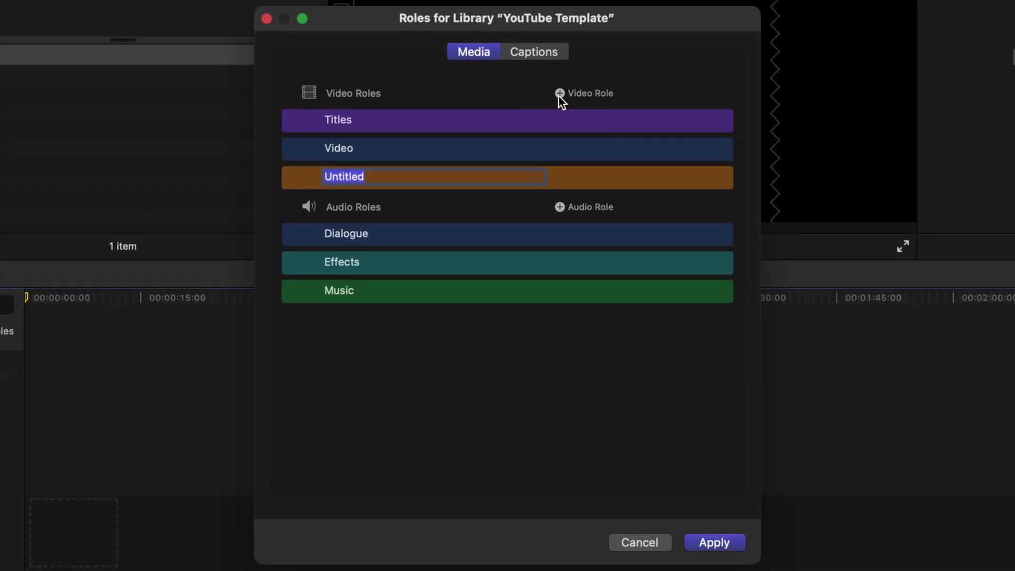
Add a green Broll video role and a green Broll Audio audio role
text(Broll)
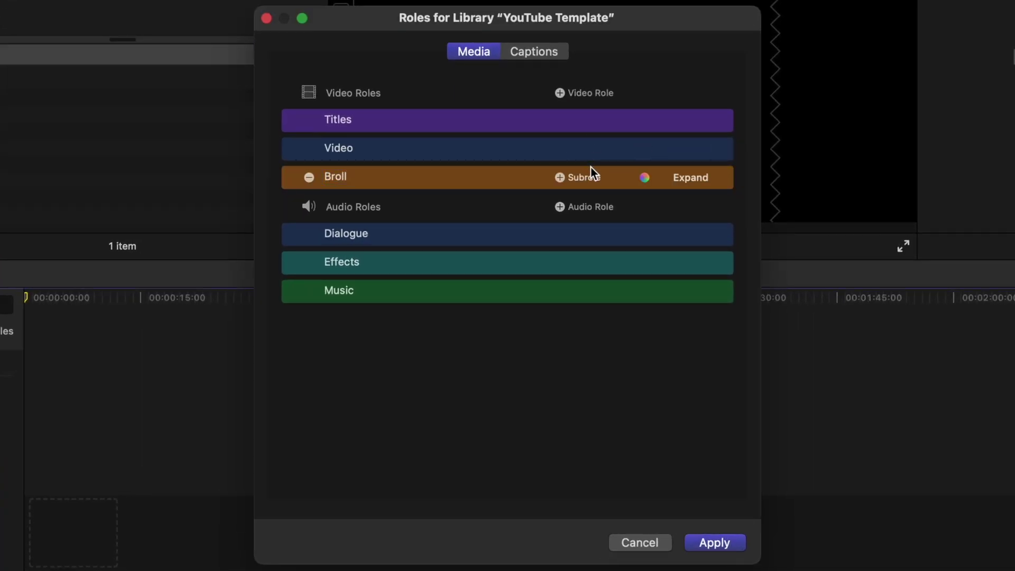
click(645, 177)
click(585, 154)
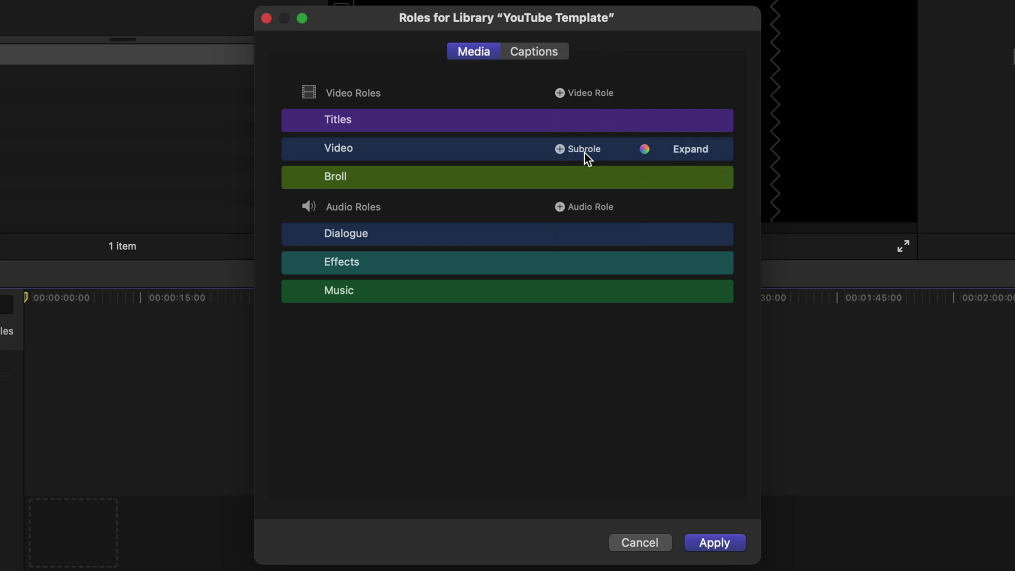
click(561, 207)
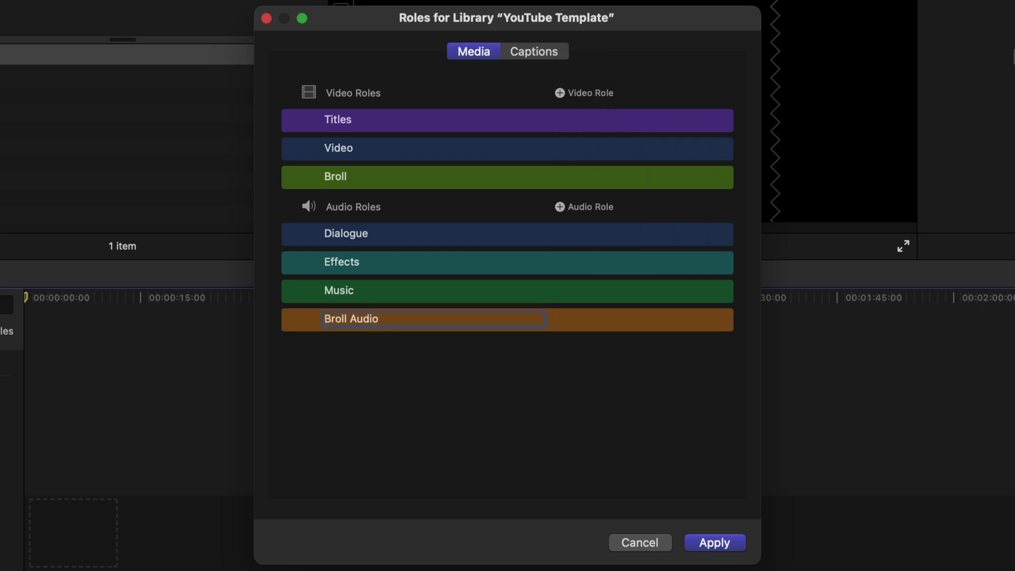
click(644, 321)
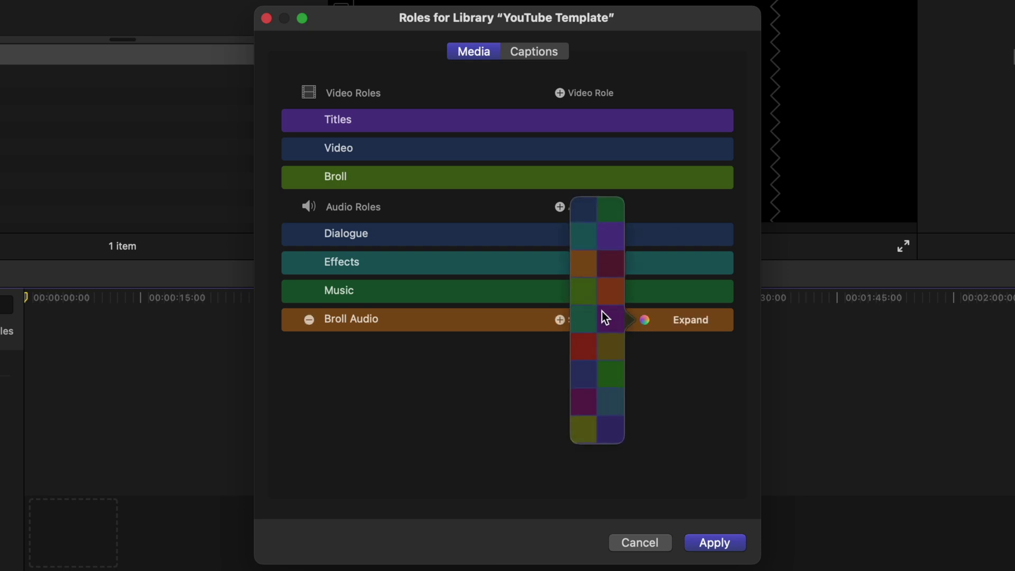
click(587, 295)
Add SR, Images and GFX video roles plus an SR Audio role, making GFX olive
click(560, 93)
text(SR)
click(560, 234)
text(SR Audio)
click(645, 377)
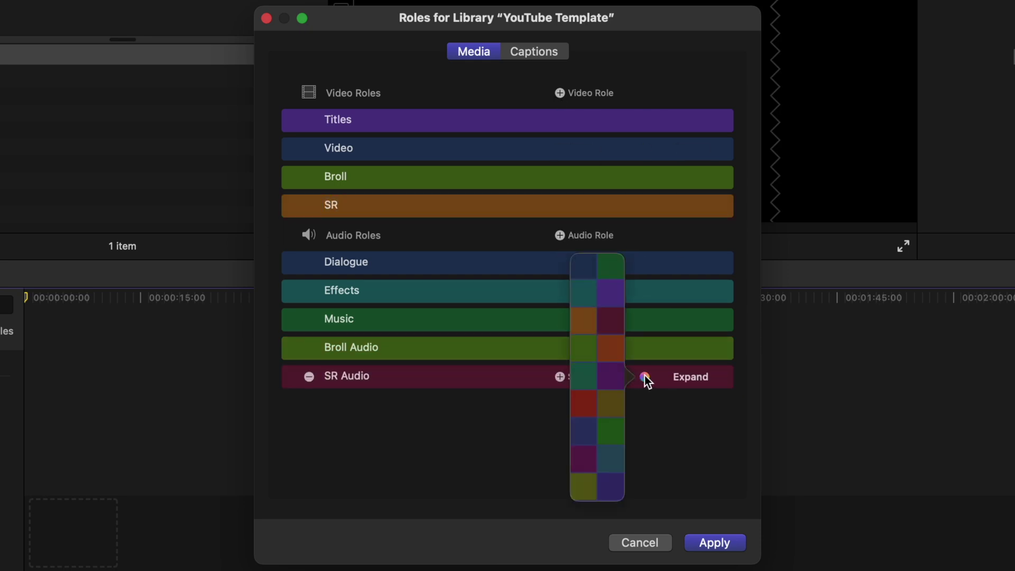
click(560, 93)
text(Images)
click(560, 93)
text(GFX)
key(Return)
click(644, 206)
click(586, 320)
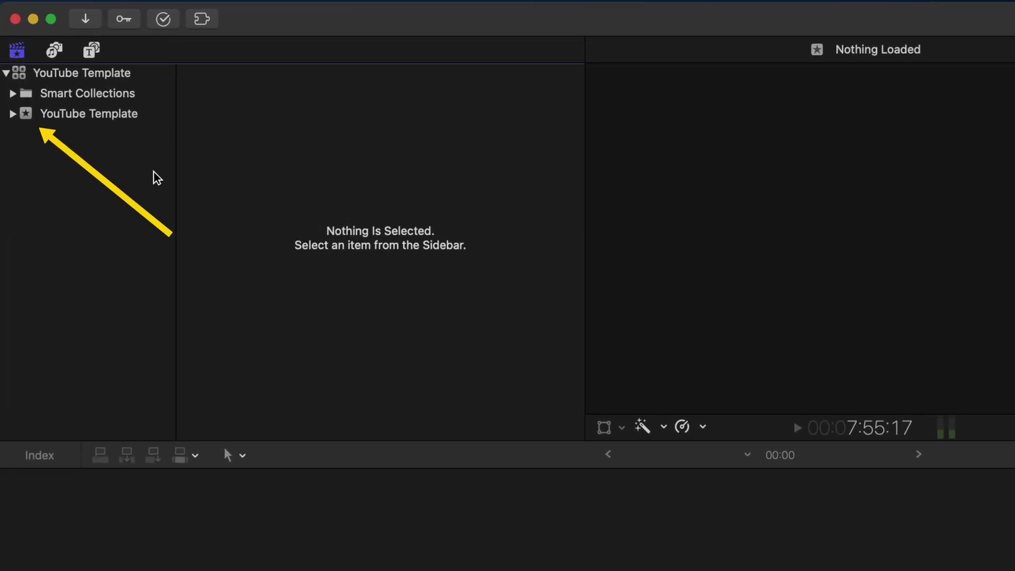
Rename the sidebar's YouTube Template event to Template and create a new event
click(89, 114)
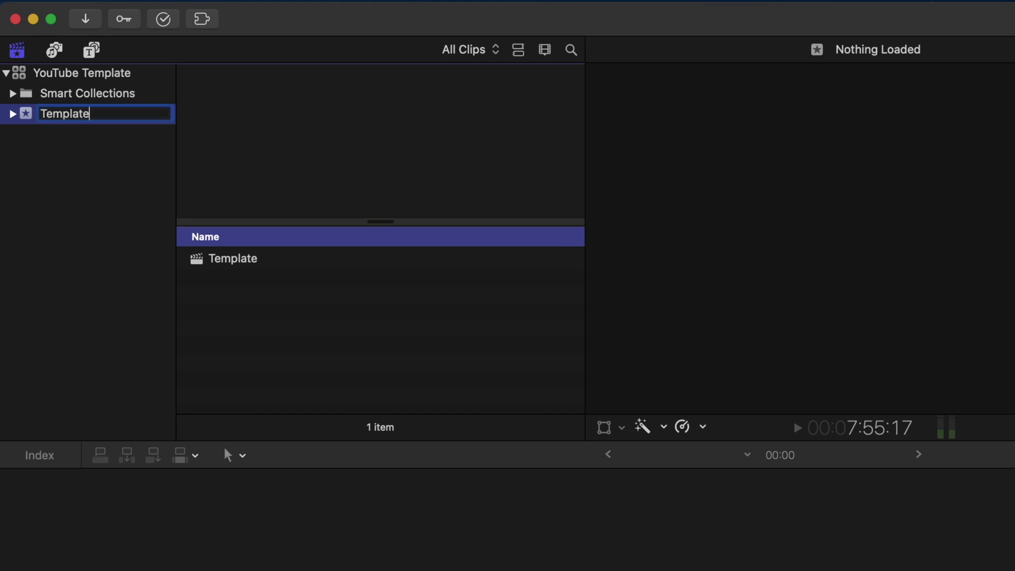
key(Return)
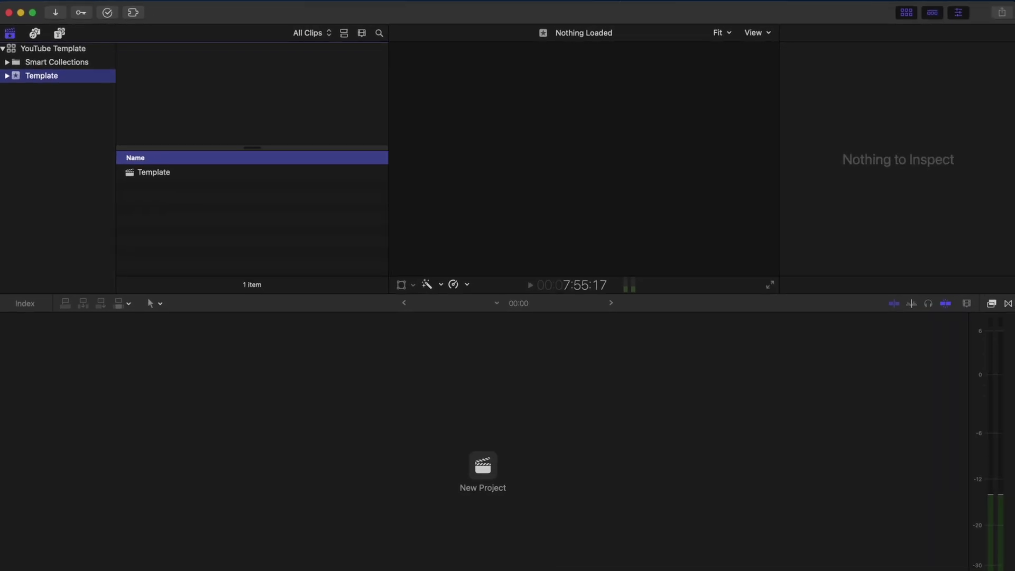
key(alt+n)
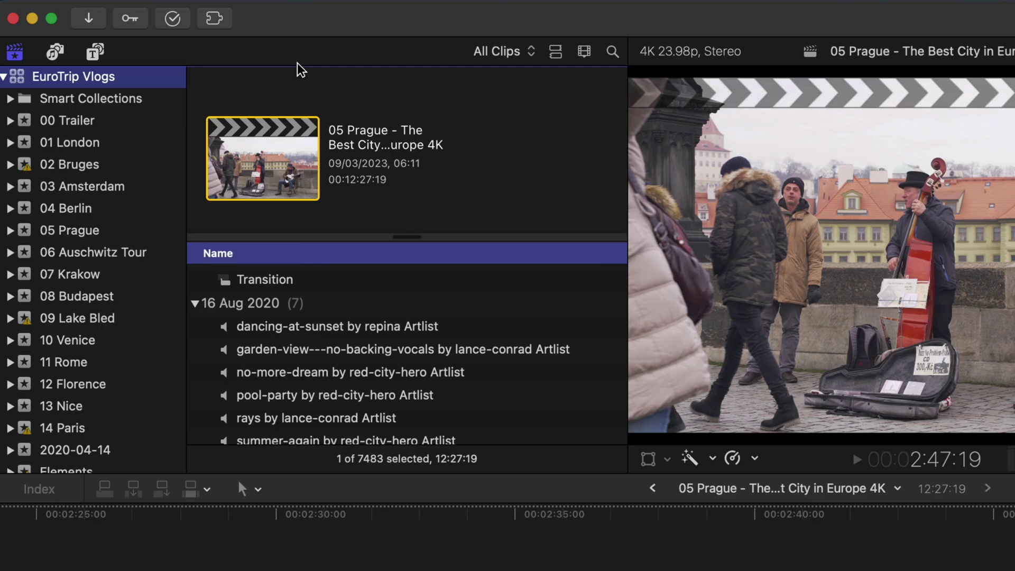
Expand Smart Collections and view All Video, Audio Only and Projects
click(10, 99)
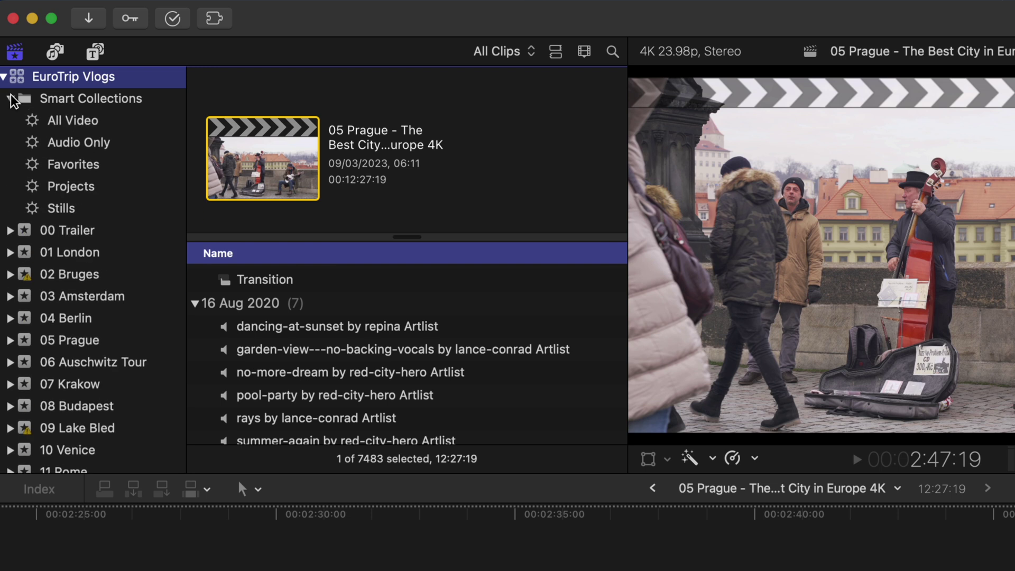
click(60, 122)
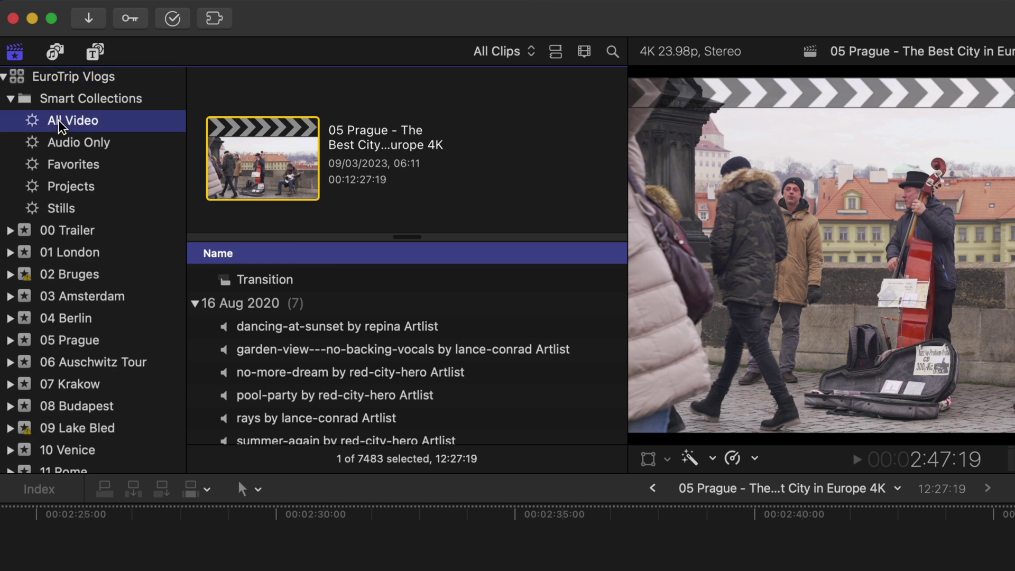
click(98, 146)
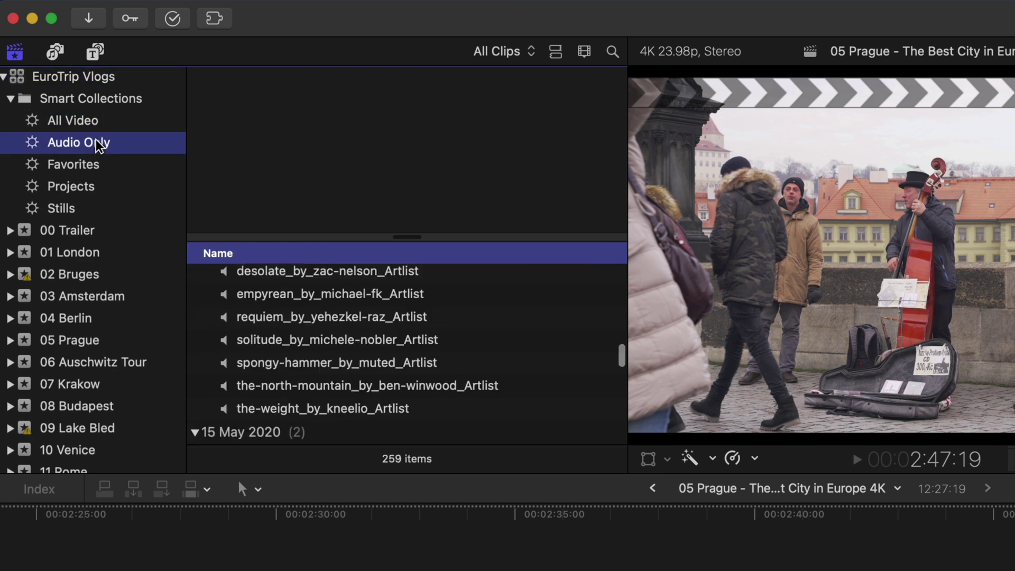
click(84, 187)
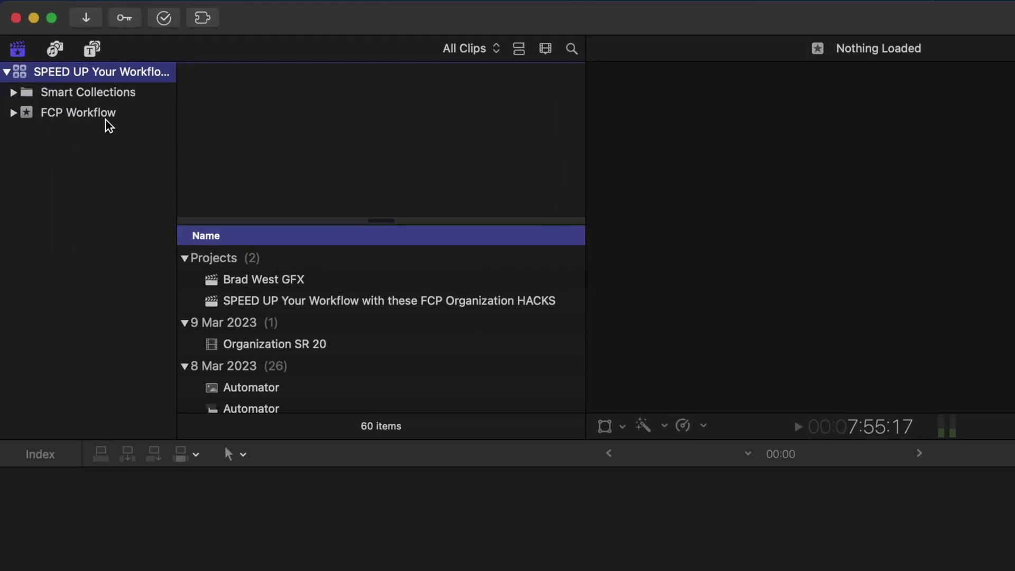
Browse the FCP Workflow, i6 and JetBlue events in other libraries
click(83, 113)
scroll(401, 331, down, 15)
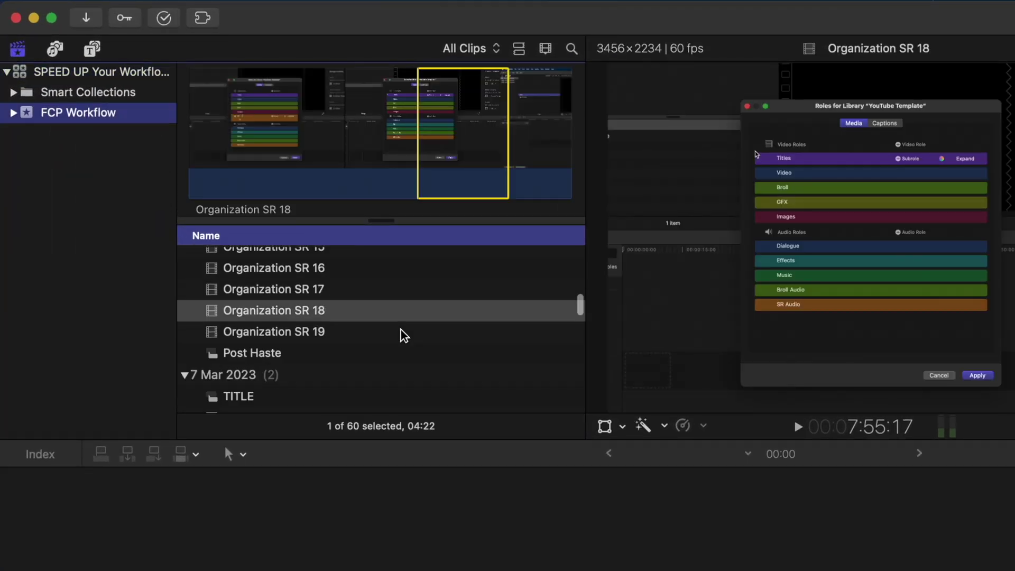
scroll(402, 331, down, 15)
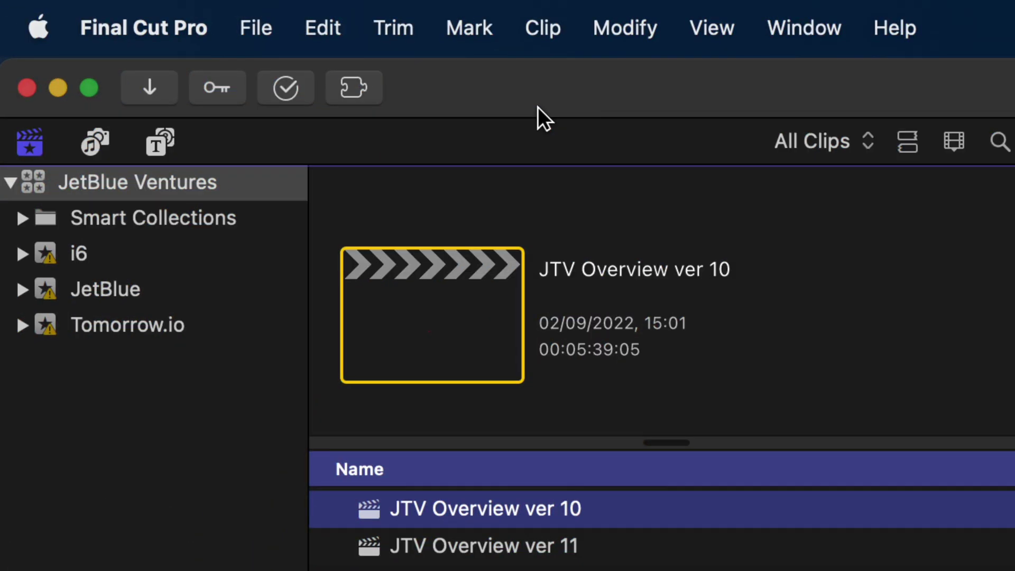
click(167, 239)
click(207, 277)
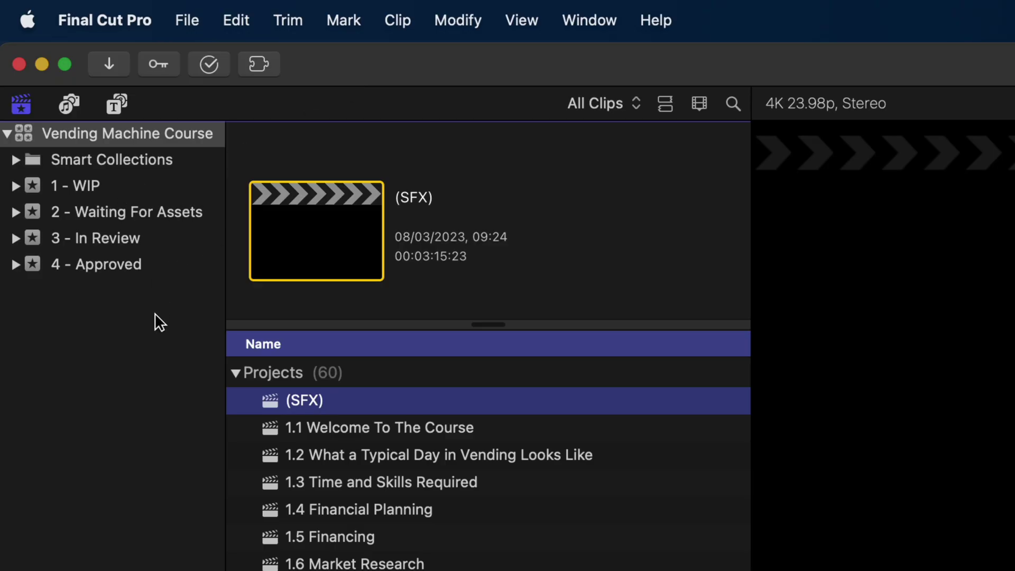
Move the B-roll 1 project from 1 - WIP into 2 - Waiting For Assets
click(87, 189)
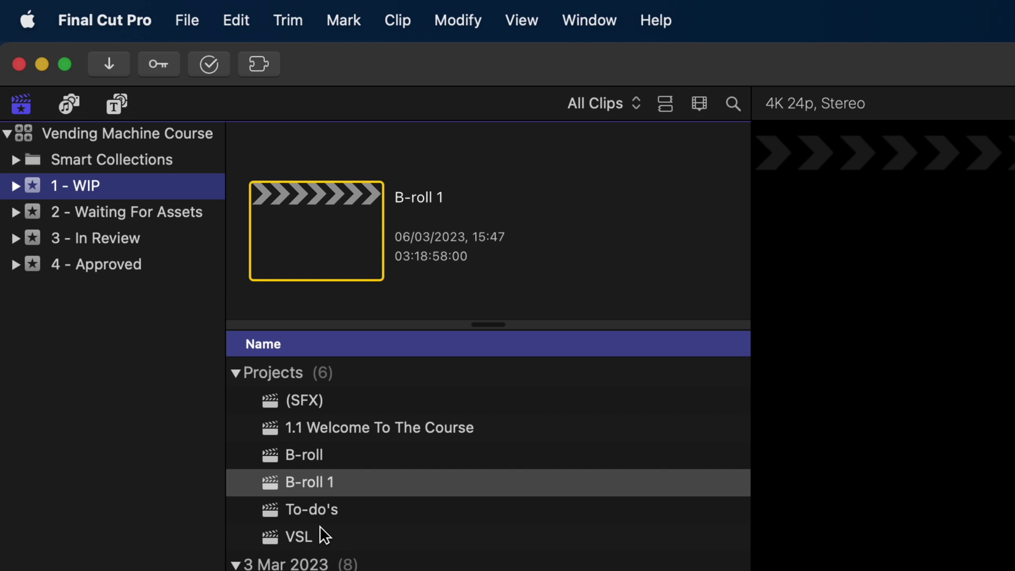
drag(323, 482, 148, 218)
click(148, 217)
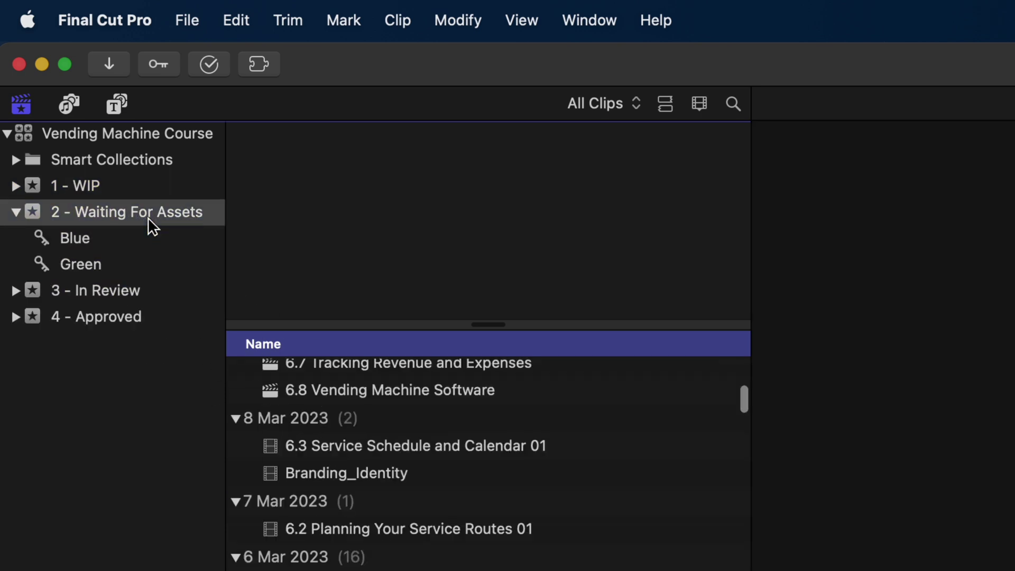
scroll(345, 379, up, 5)
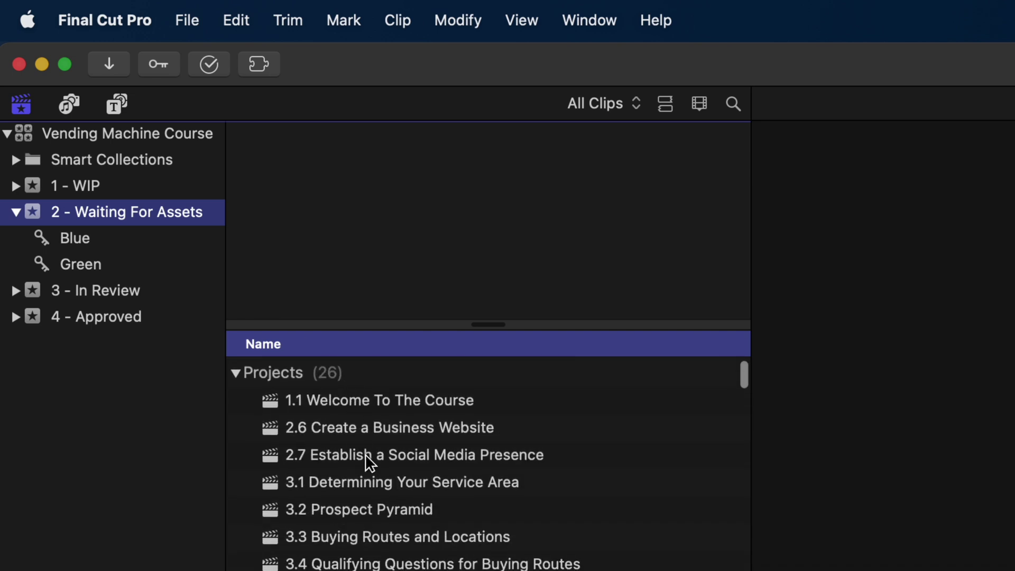
Move 1.1 Welcome To The Course through 3 - In Review into 4 - Approved
drag(369, 403, 110, 290)
click(110, 290)
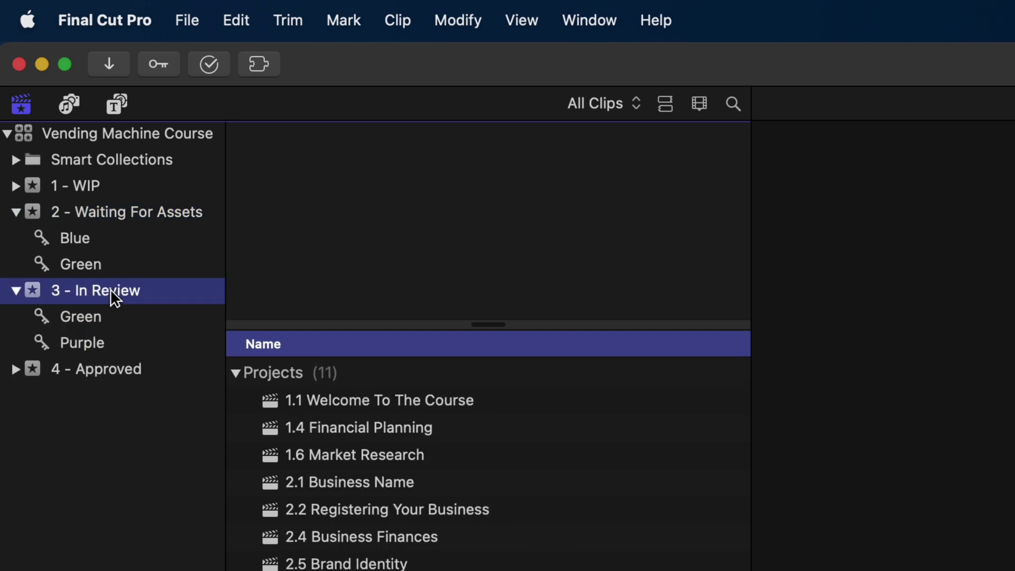
drag(410, 399, 87, 369)
click(87, 369)
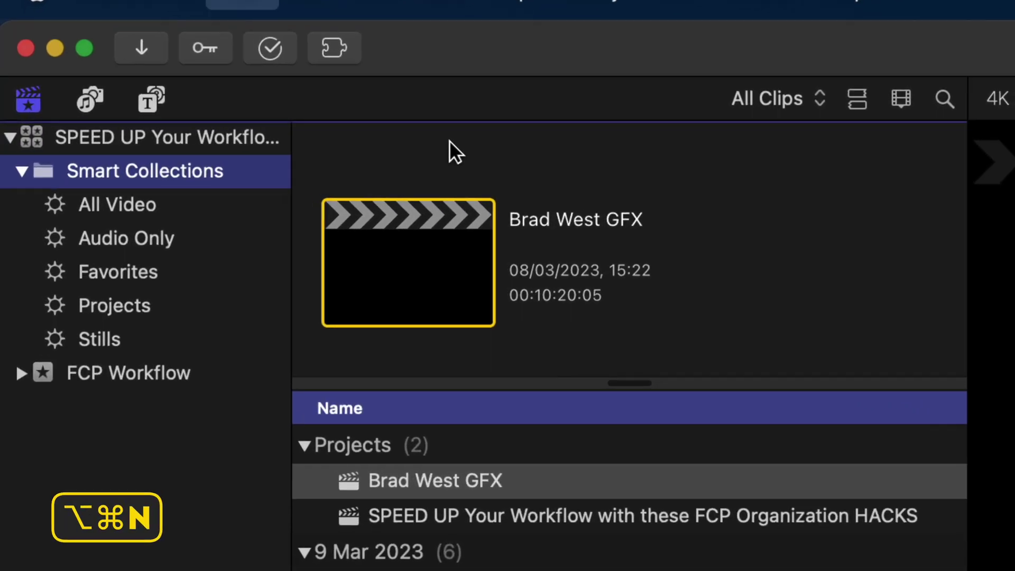
Add an Untitled library smart collection with Option+Cmd+N and bring up File > New
key(alt+super+n)
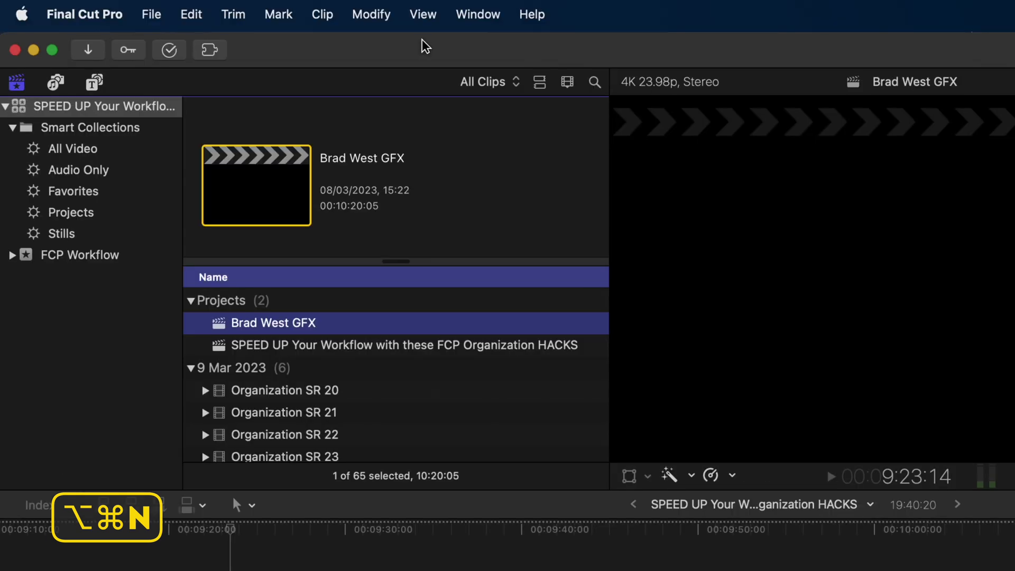
click(151, 16)
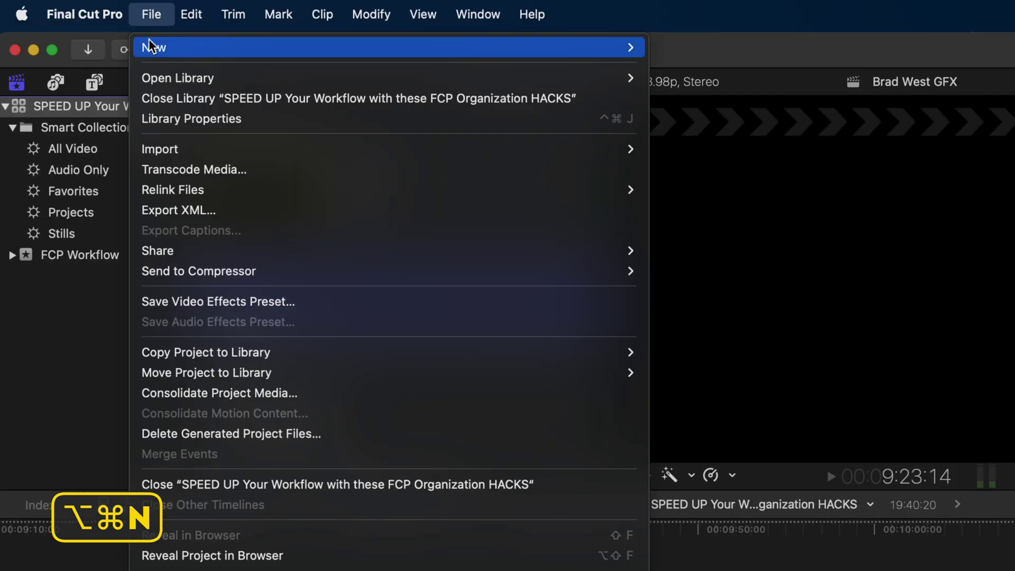
mouse_move(152, 48)
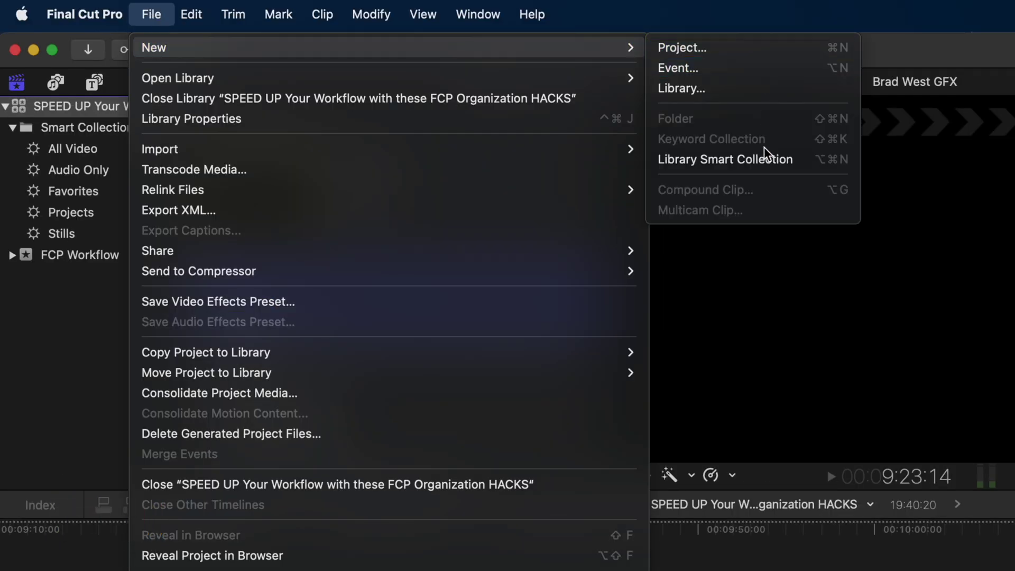
Create a new library smart collection named Screen Recordings
click(787, 161)
text(Screen Recordings)
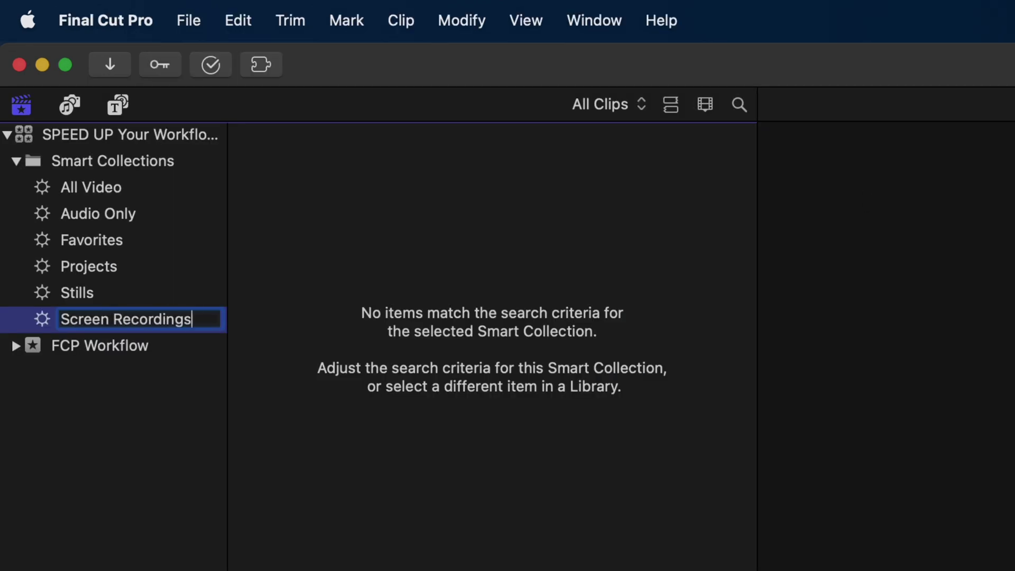
key(Return)
Give Screen Recordings a Text rule matching clip Names that include SR
double_click(44, 293)
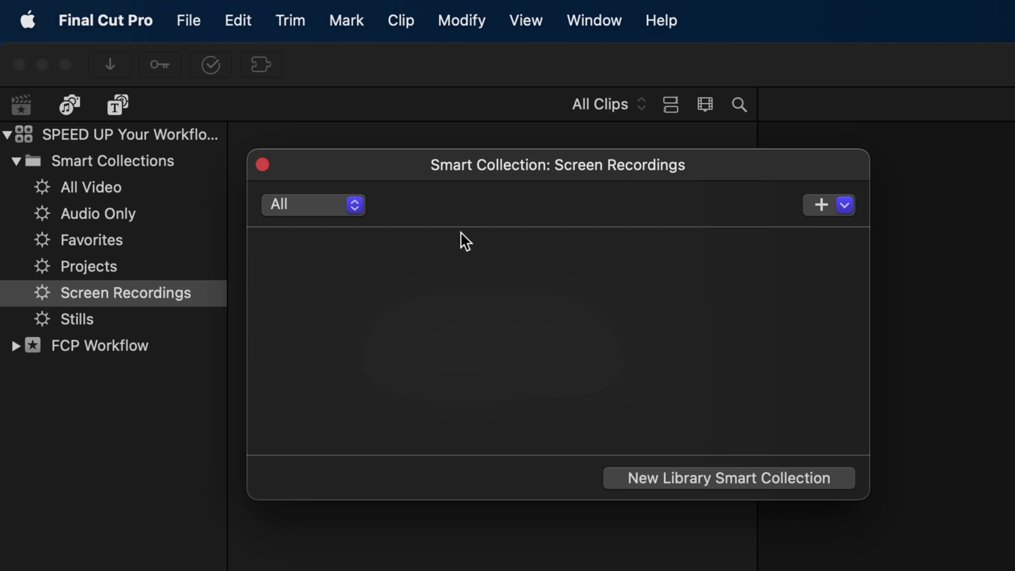
click(821, 207)
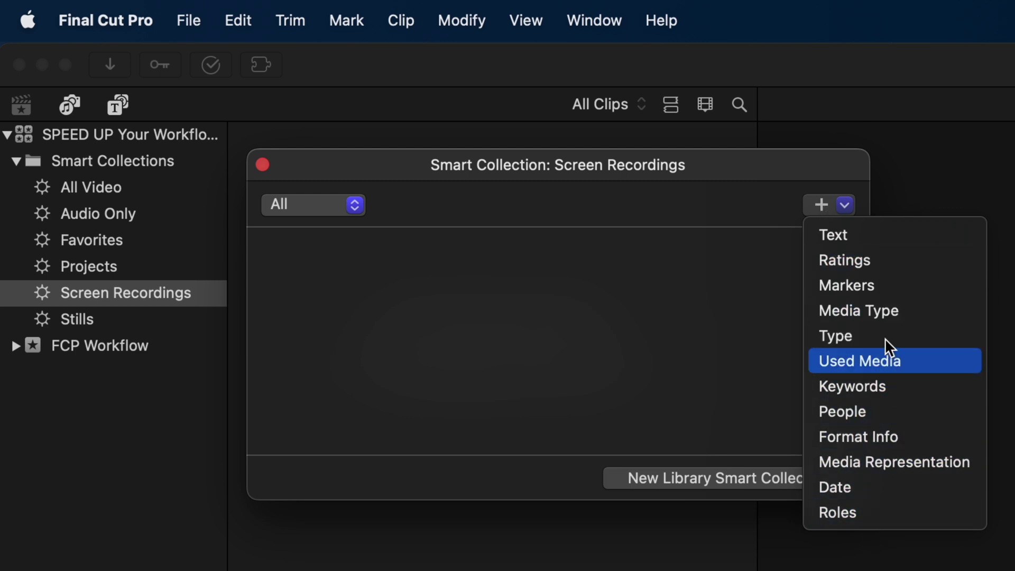
click(881, 236)
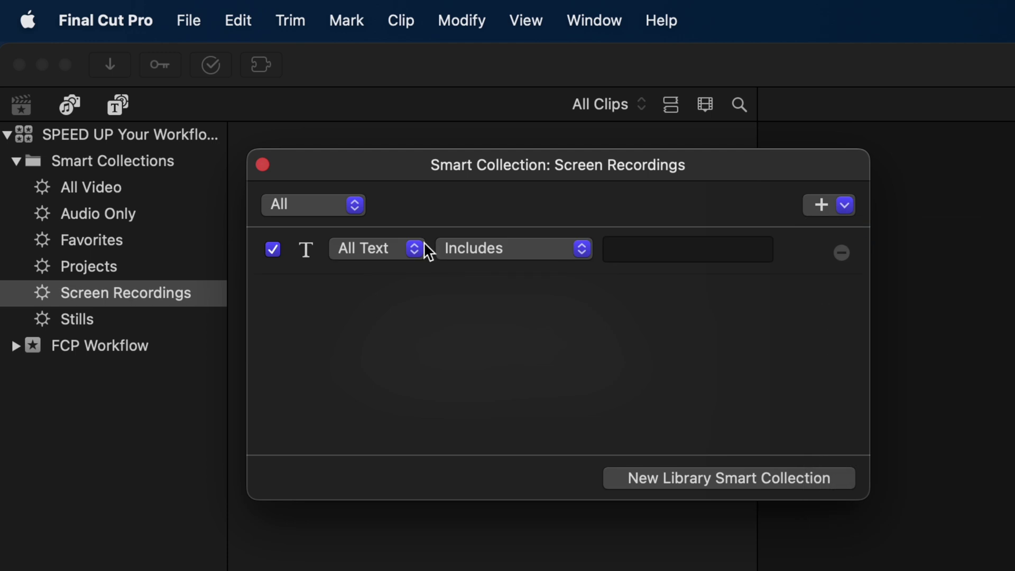
click(379, 243)
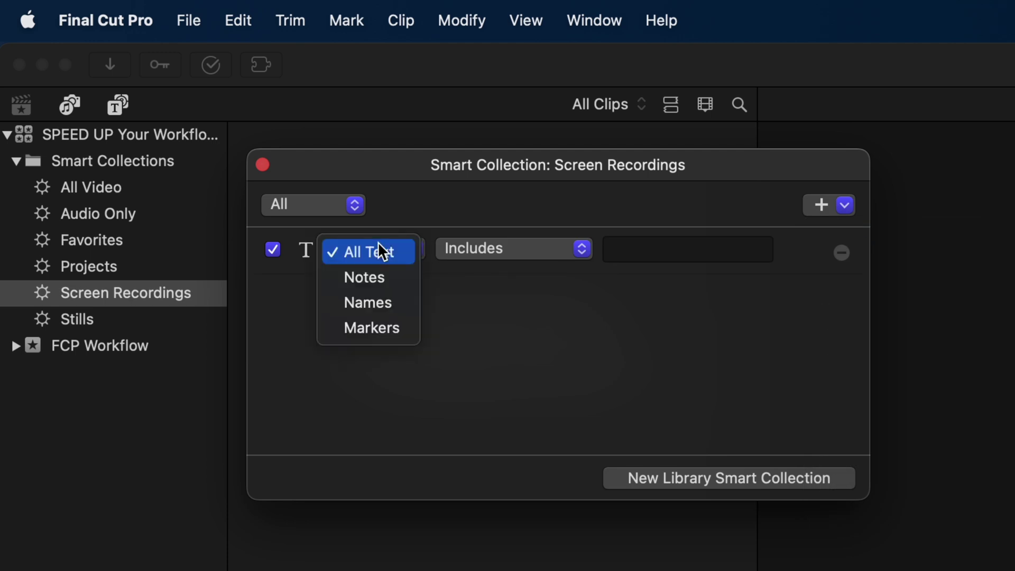
click(367, 301)
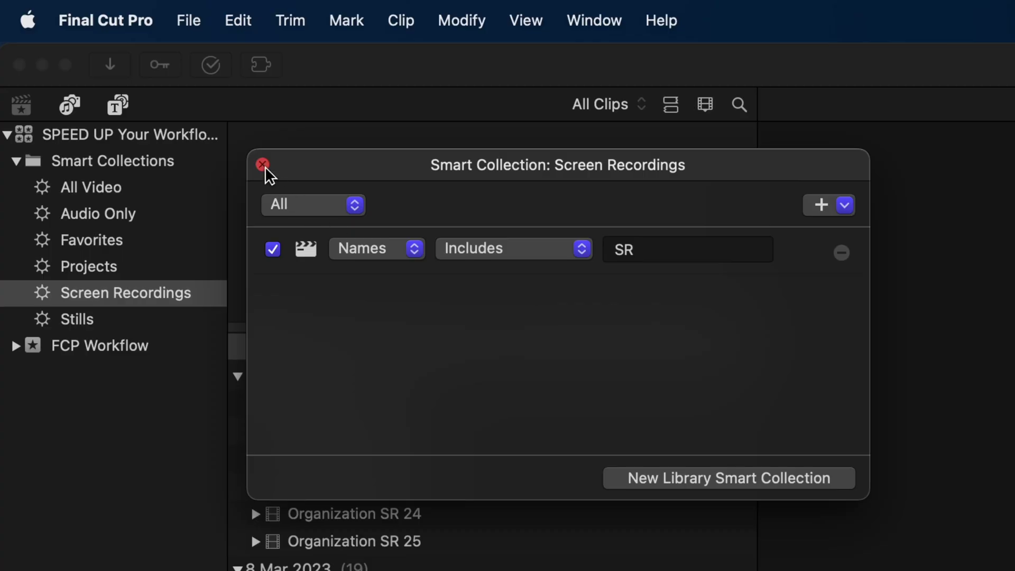
click(264, 166)
Review the clips gathered in Screen Recordings after glancing at Stills
click(79, 319)
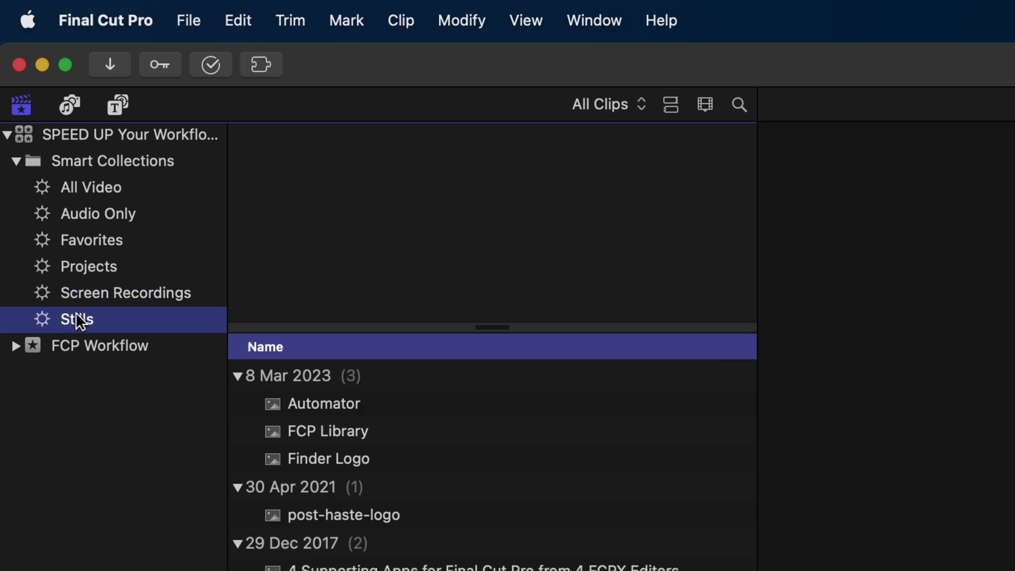
click(76, 294)
scroll(332, 423, down, 5)
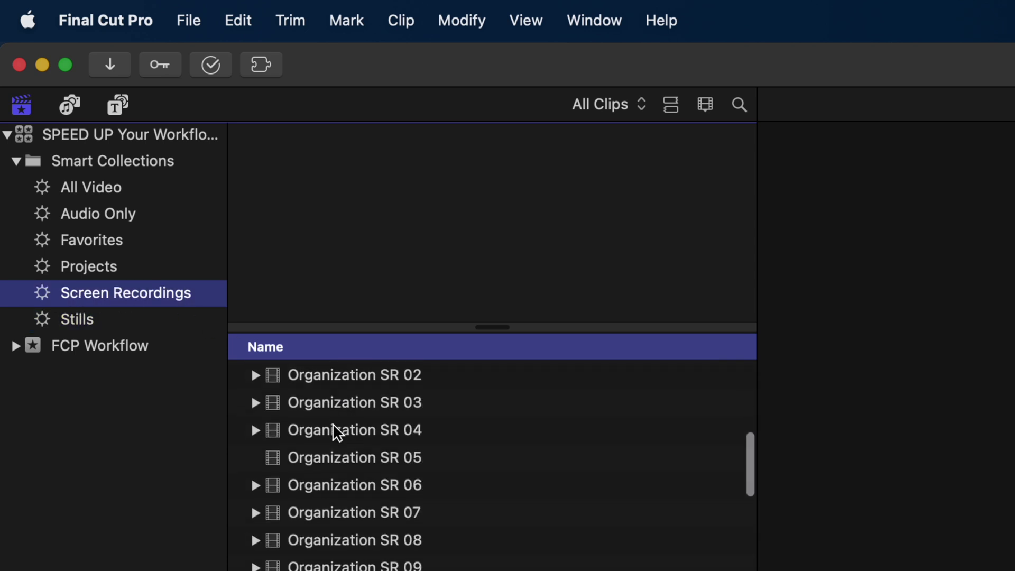
scroll(334, 429, down, 10)
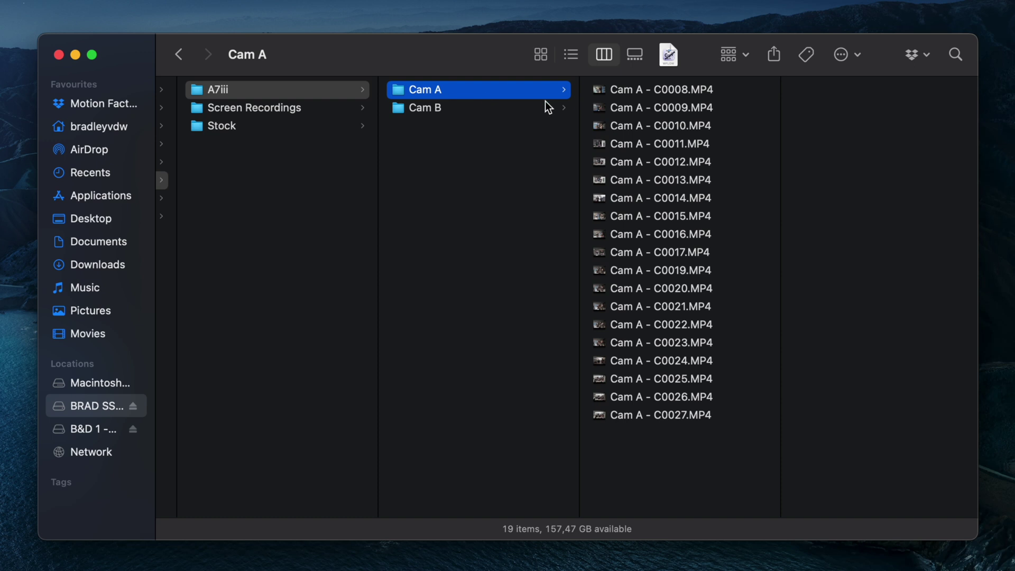
Set the camera name of all 19 Cam A clips to Cam A
click(502, 104)
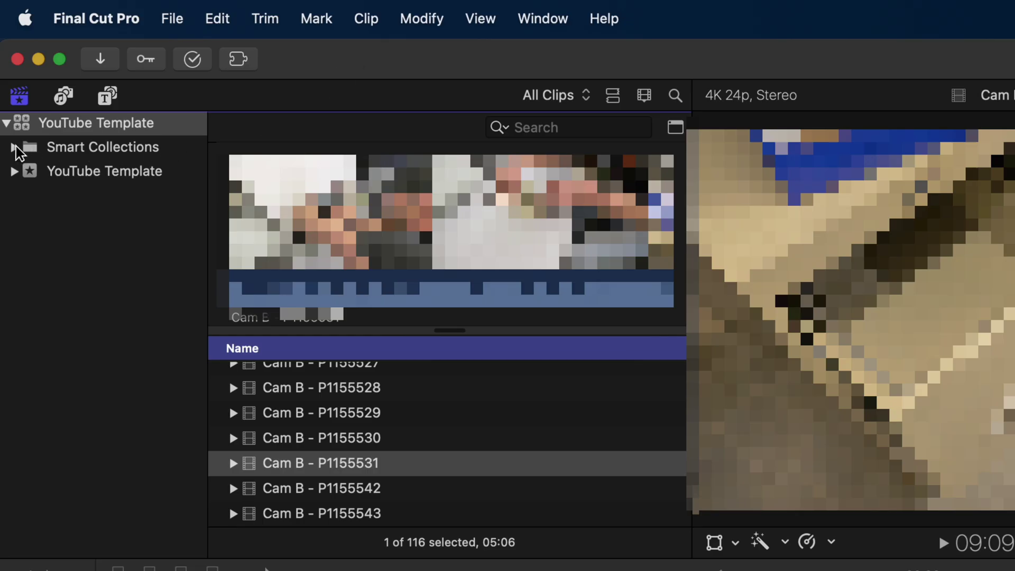
click(14, 147)
click(88, 219)
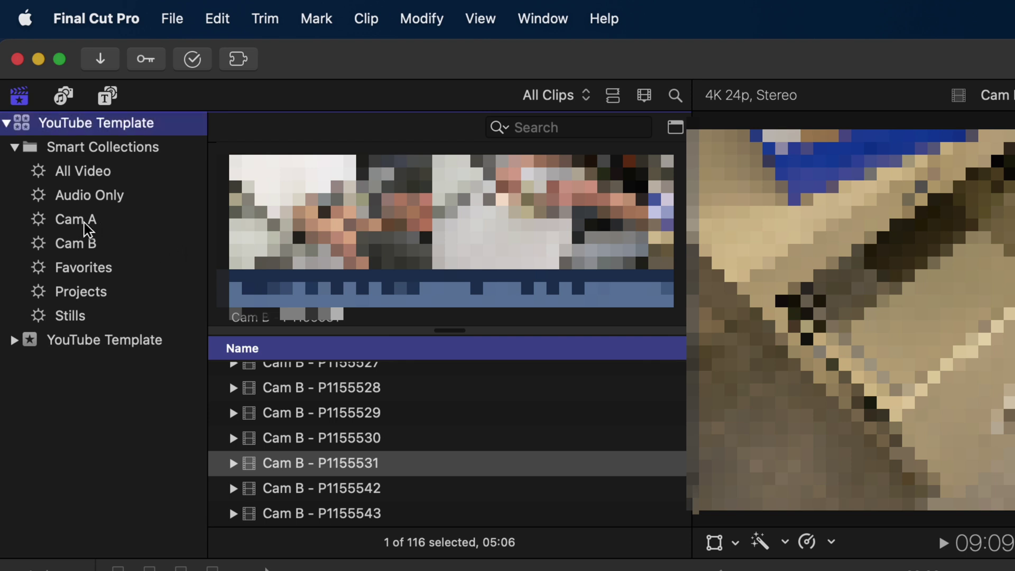
click(285, 415)
key(super+a)
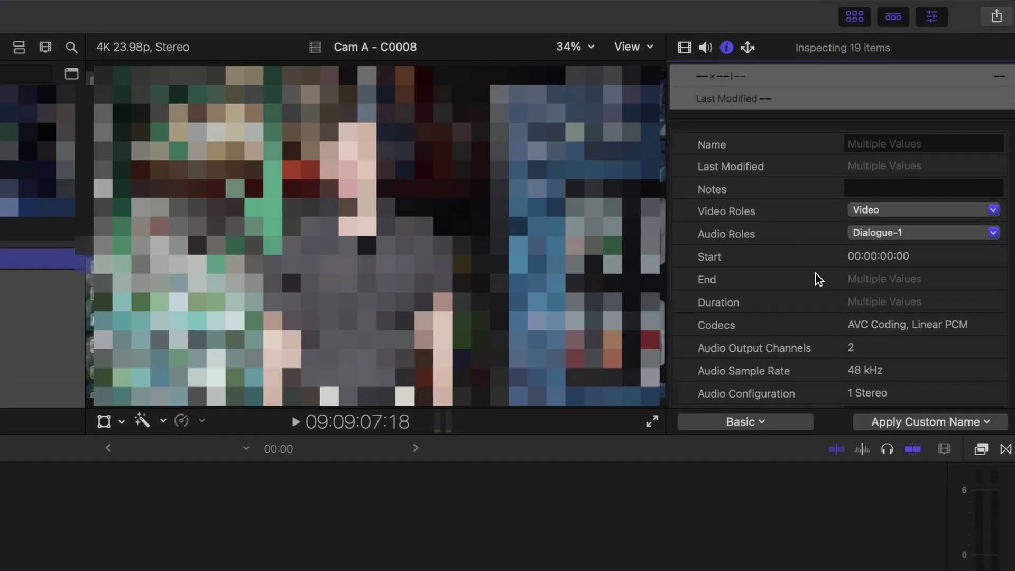
scroll(819, 277, down, 5)
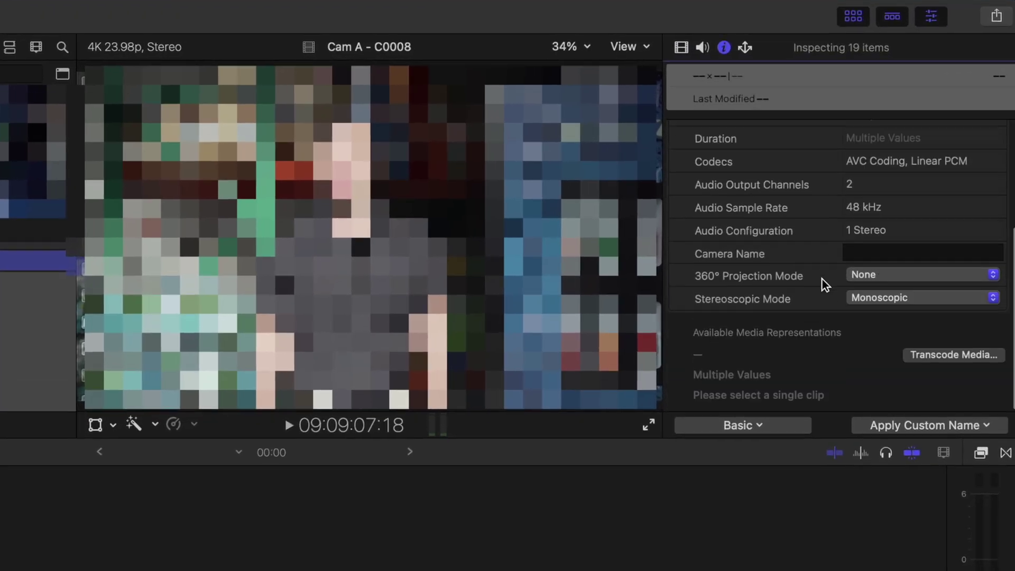
click(871, 256)
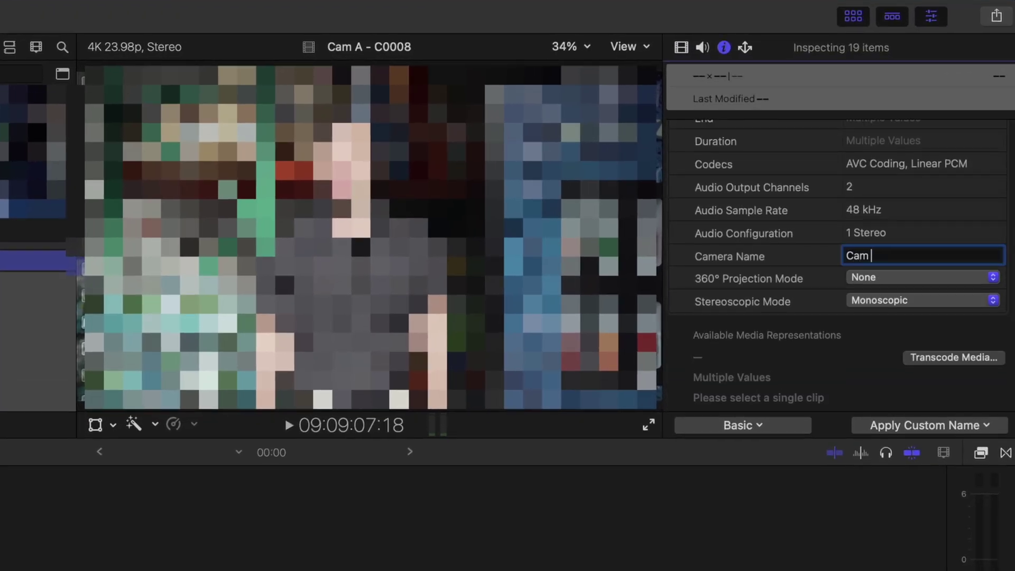
key(Return)
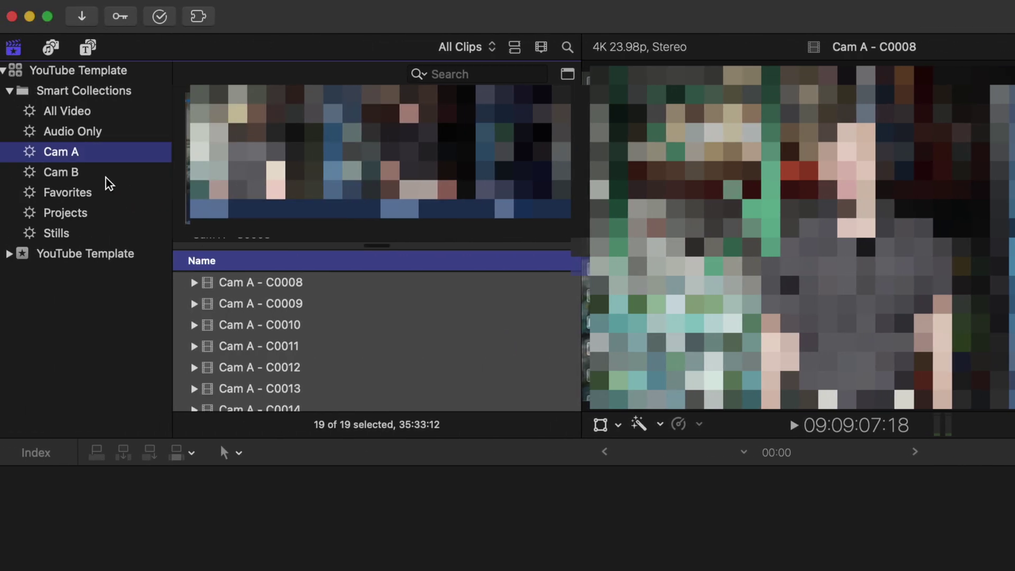
Set the camera name of all 96 Cam B clips to Cam B
click(106, 178)
click(261, 286)
key(cmd+a)
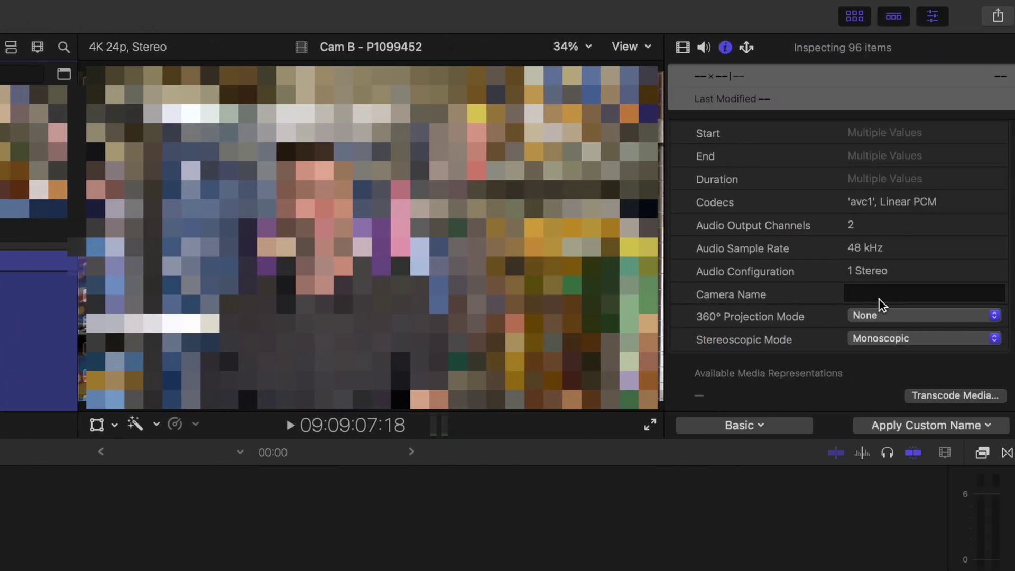
click(959, 296)
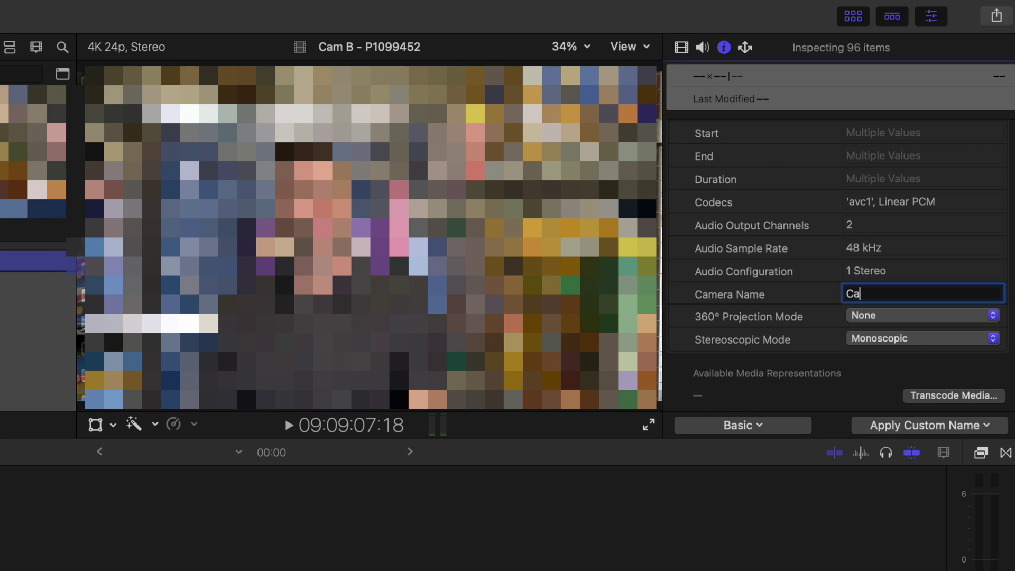
key(Return)
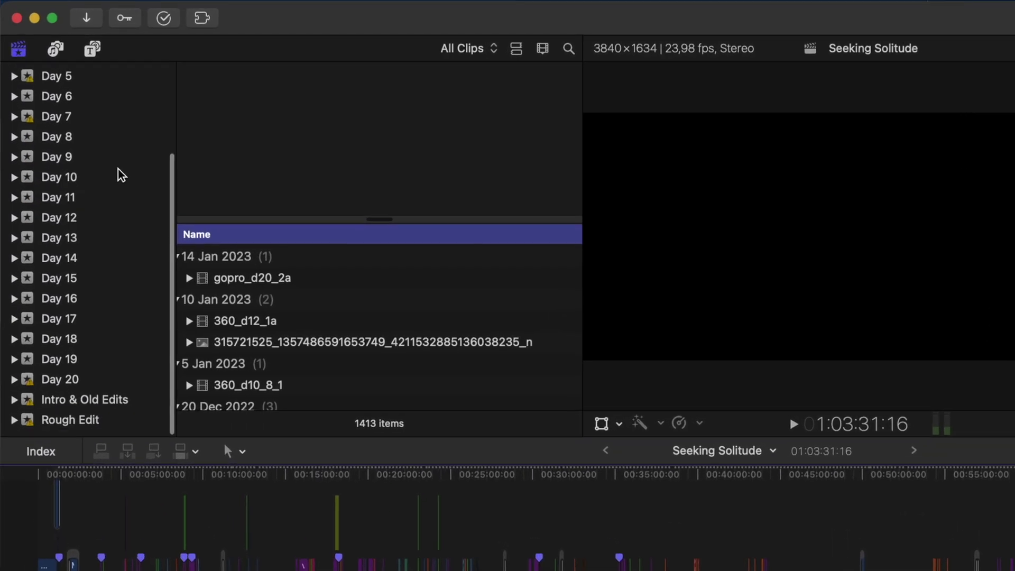
Check the timeline's 360, G85, GoPro, iPhone and Skydio roles in the Index Roles view
scroll(83, 139, up, 5)
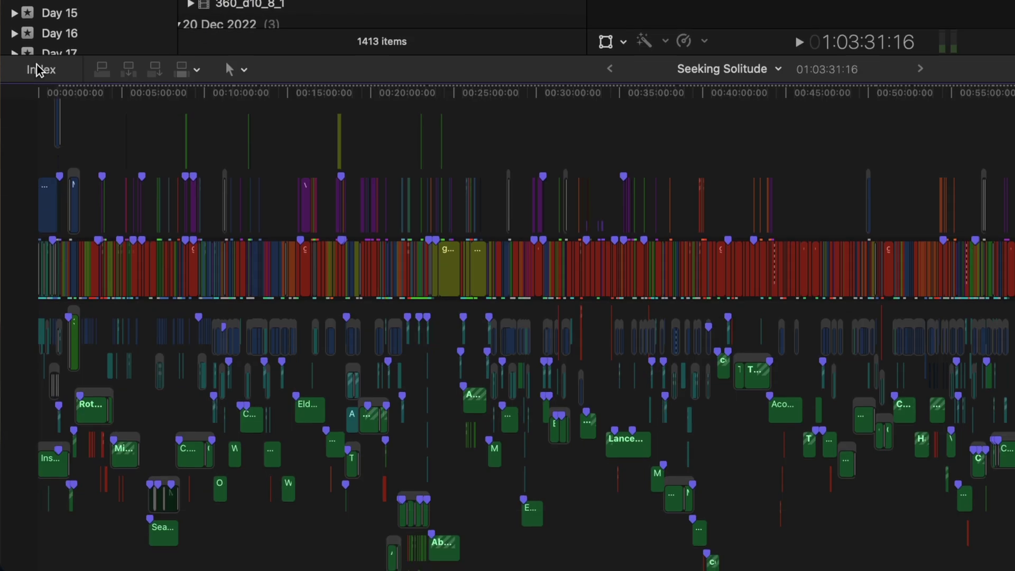
click(40, 446)
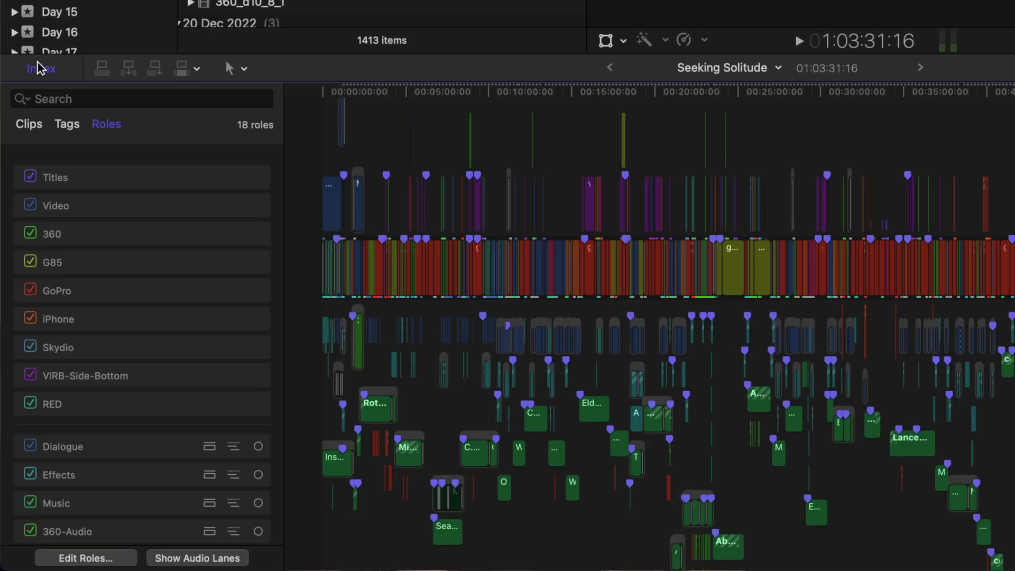
click(113, 224)
click(112, 259)
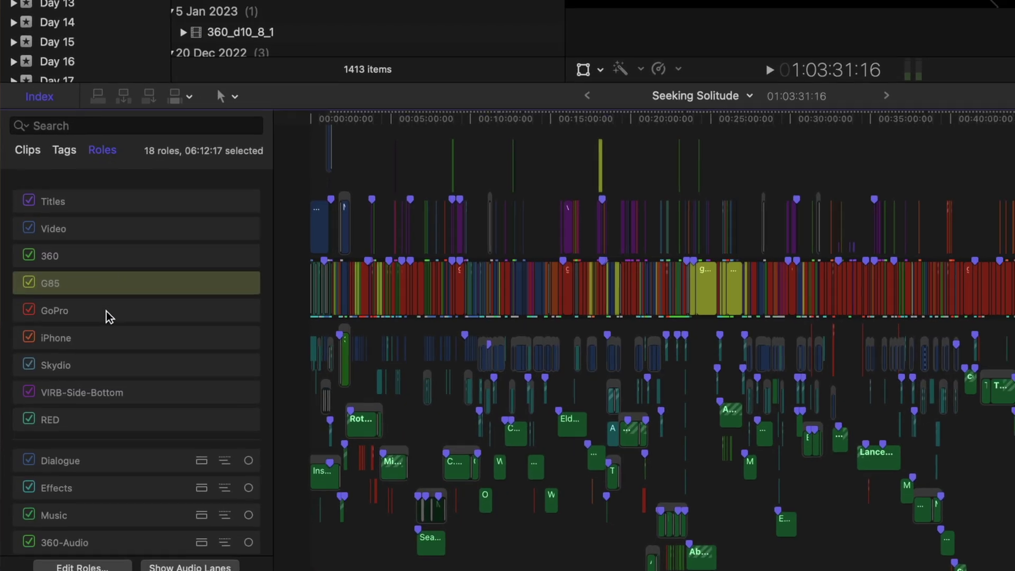
click(113, 291)
click(74, 485)
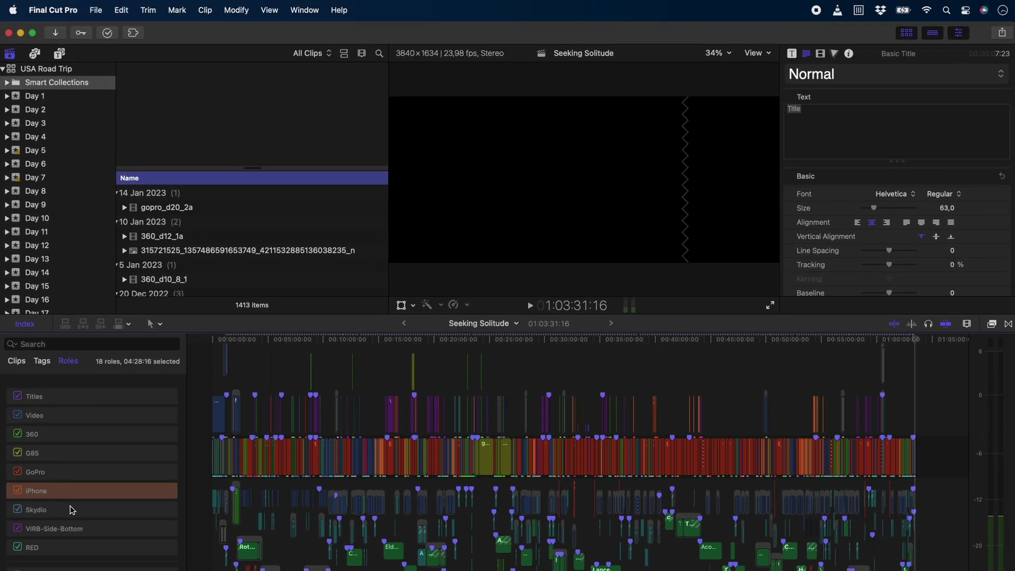
click(73, 511)
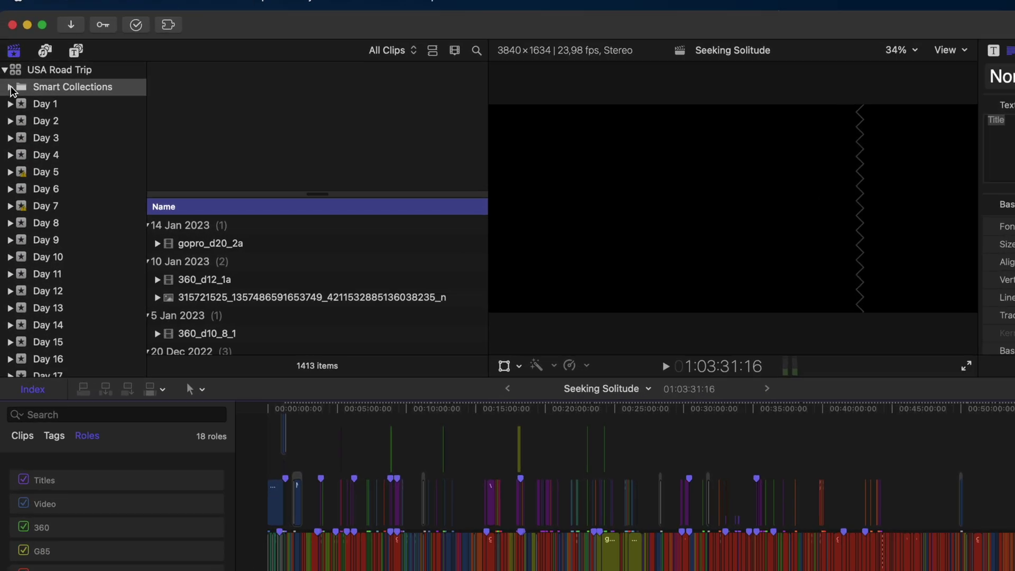
Select all 492 clips in the GoPro smart collection and assign them the GoPro video role
click(6, 83)
click(67, 154)
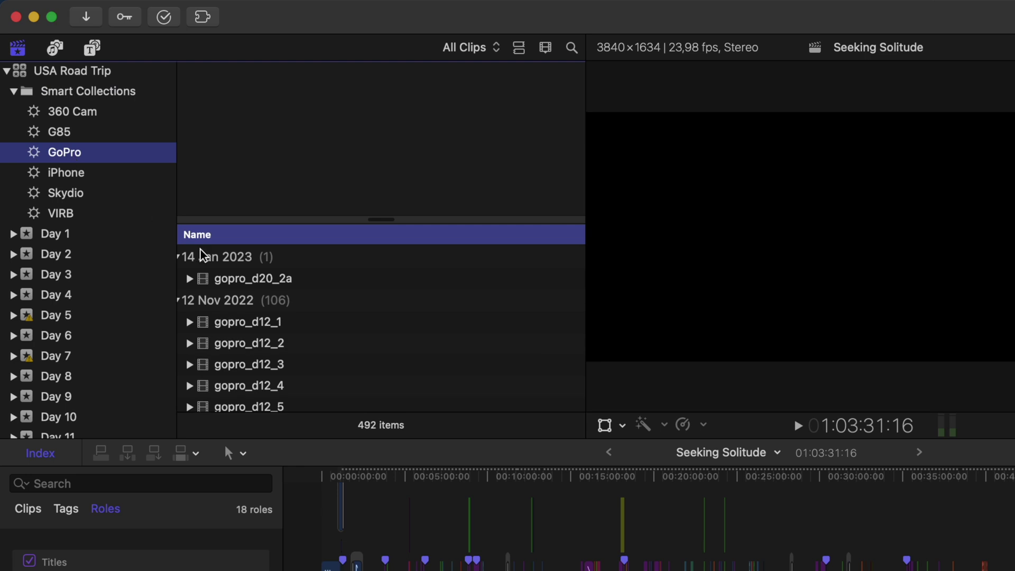
scroll(242, 297, down, 10)
scroll(243, 302, down, 20)
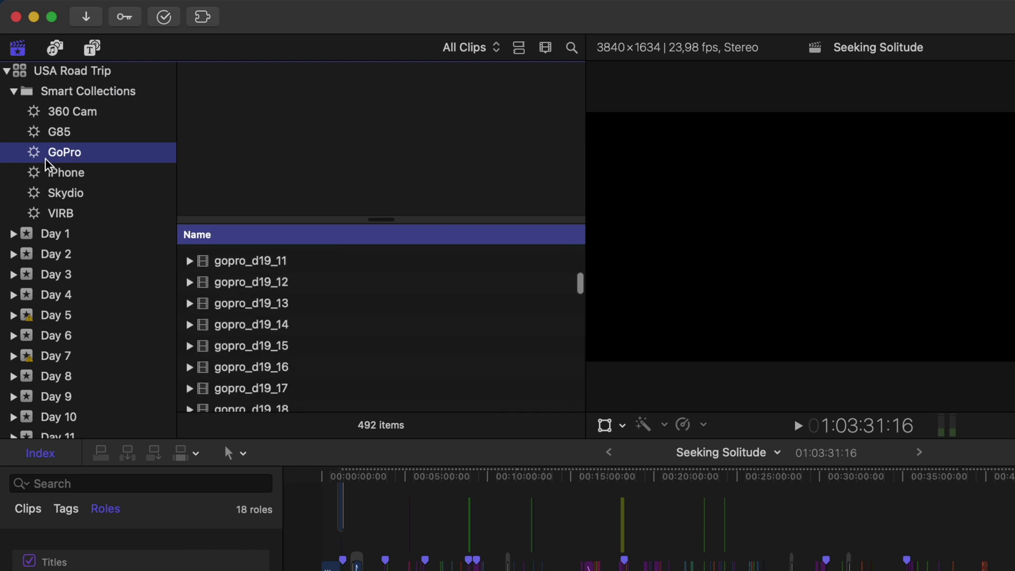
click(231, 288)
key(cmd+a)
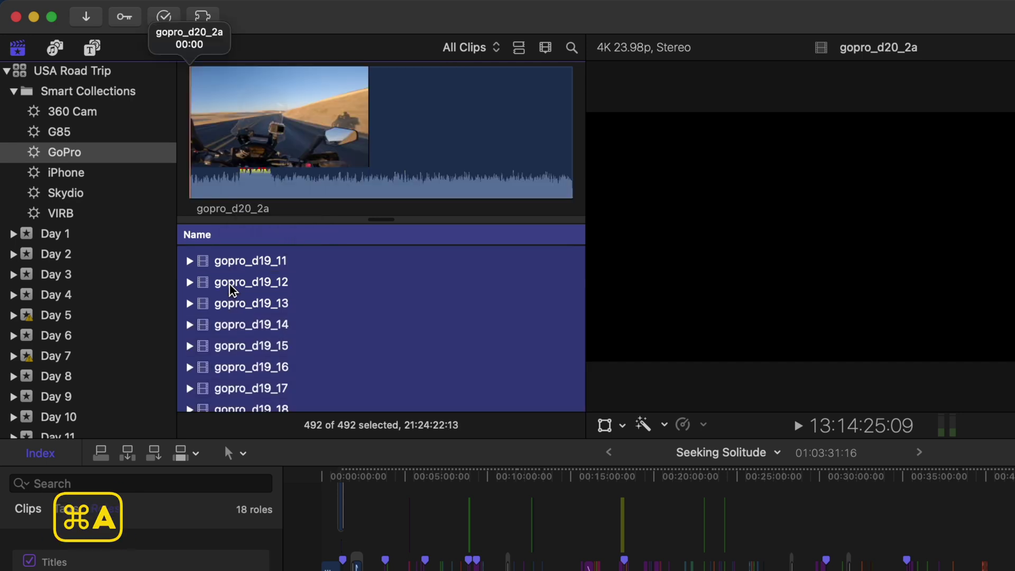
right_click(230, 286)
mouse_move(294, 382)
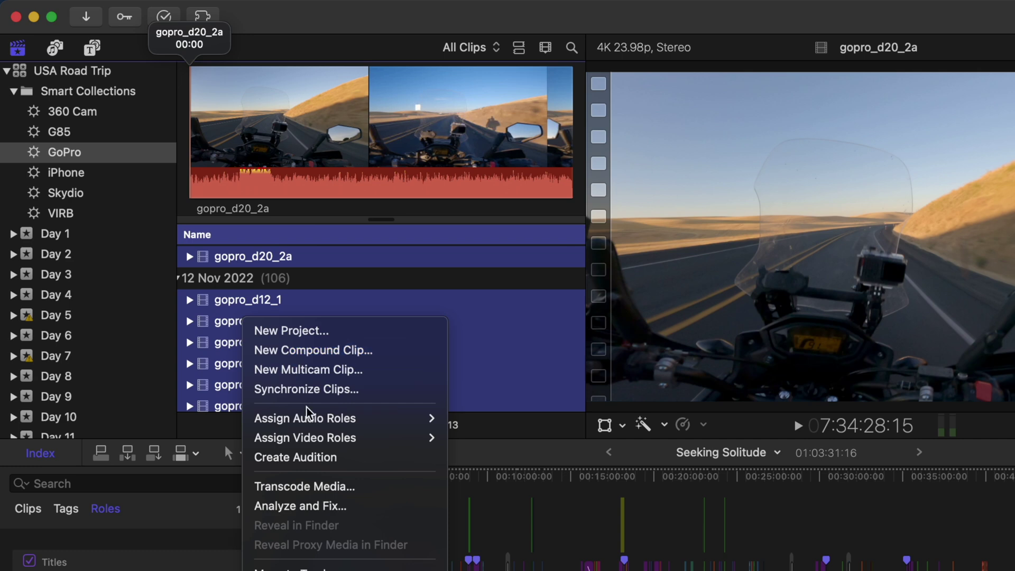
mouse_move(398, 438)
click(505, 516)
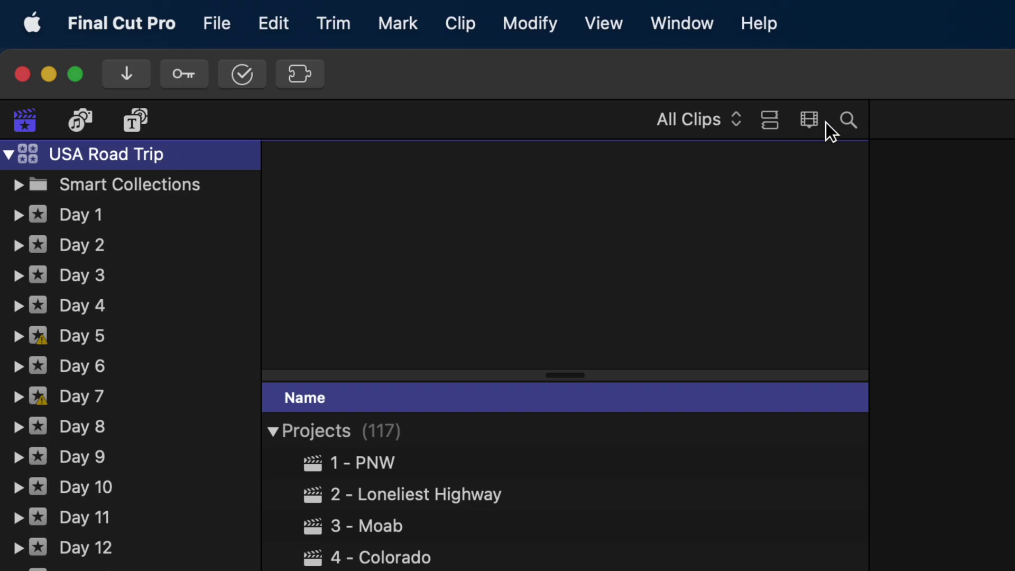
Search the browser for 'gopro', browse the GoPro smart collection, then open the ZZZ - project folder
click(846, 122)
text(gopro)
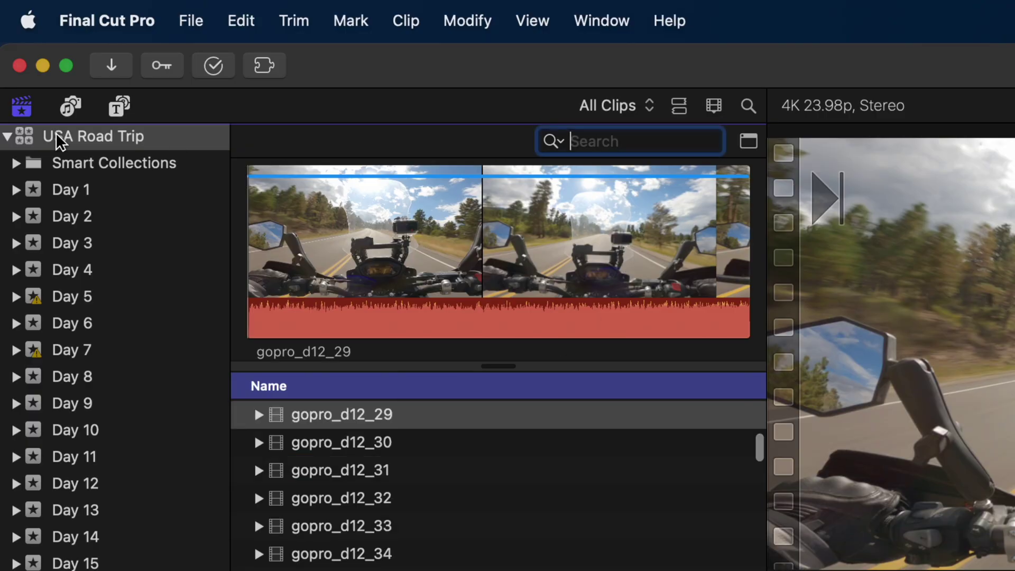
click(16, 162)
click(66, 246)
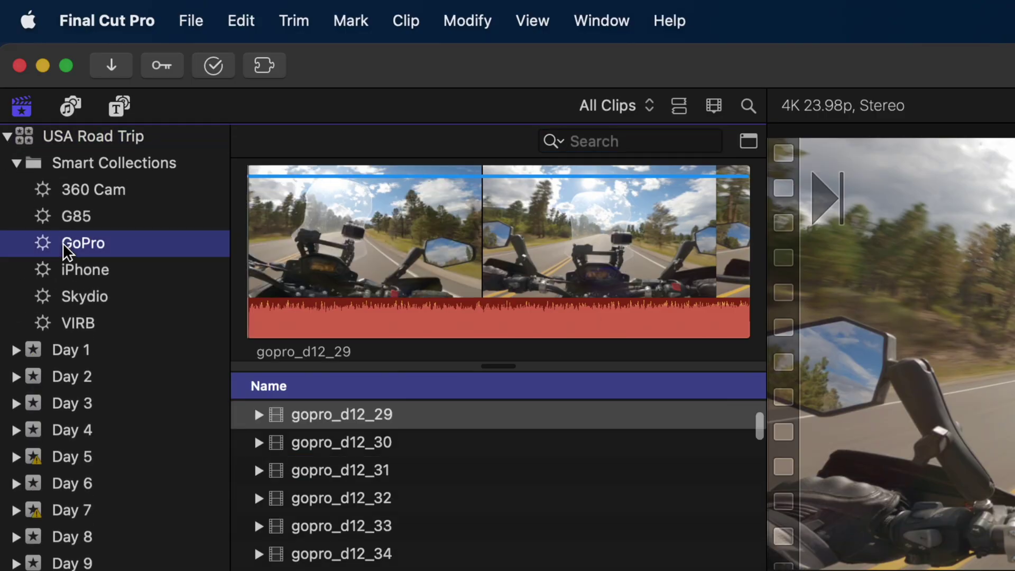
scroll(290, 460, down, 10)
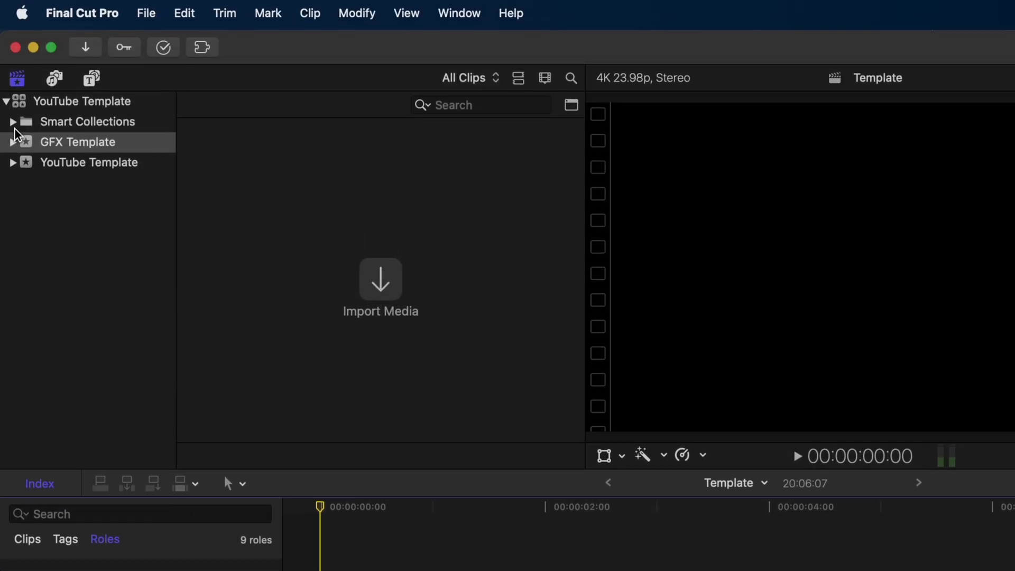
click(11, 103)
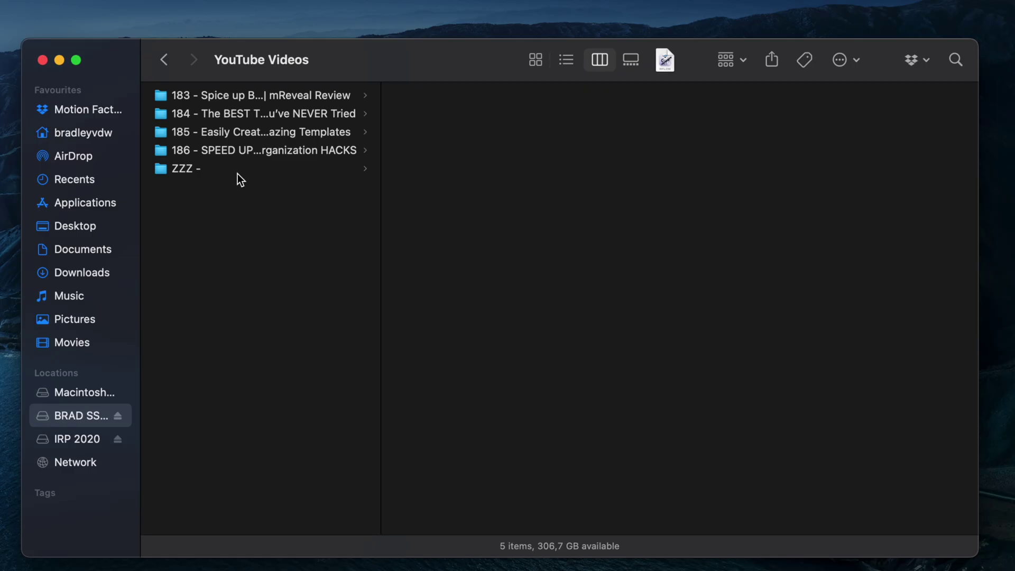
click(284, 168)
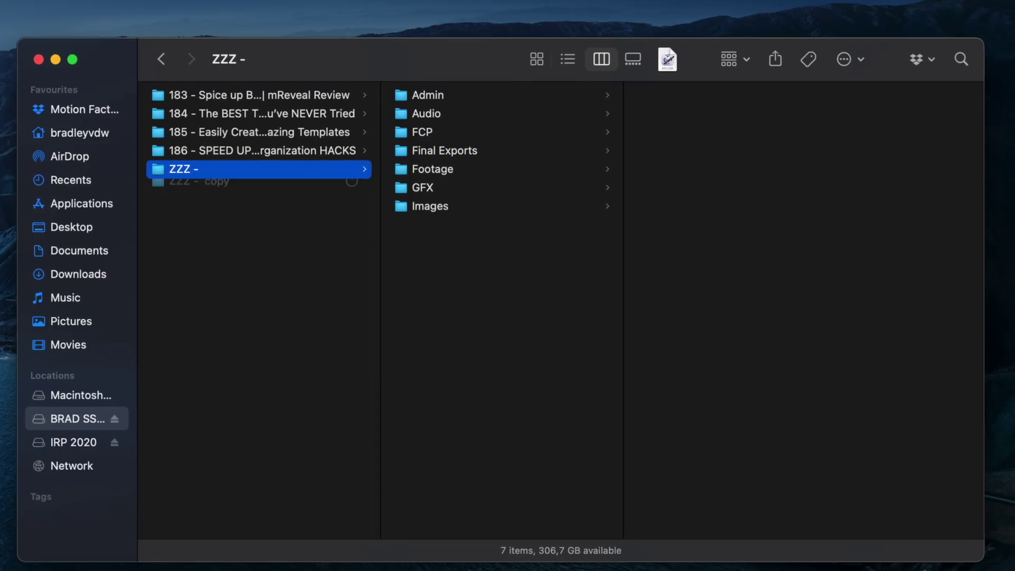
Open the FCP subfolder of the ZZZ - copy folder to show the YouTube Template library
click(413, 134)
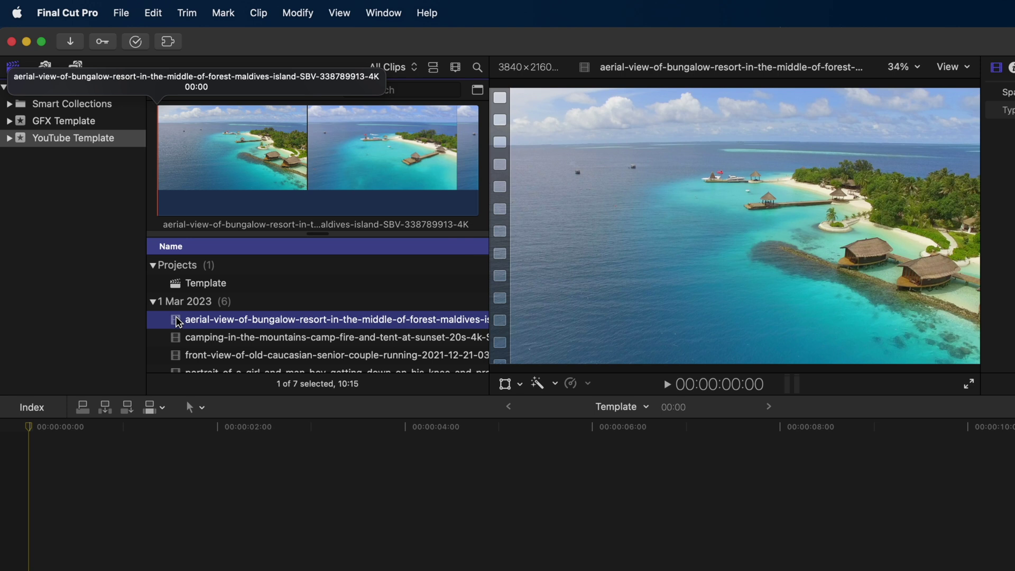
Add the island and maldives keywords to the aerial resort clip
key(super+k)
text(island)
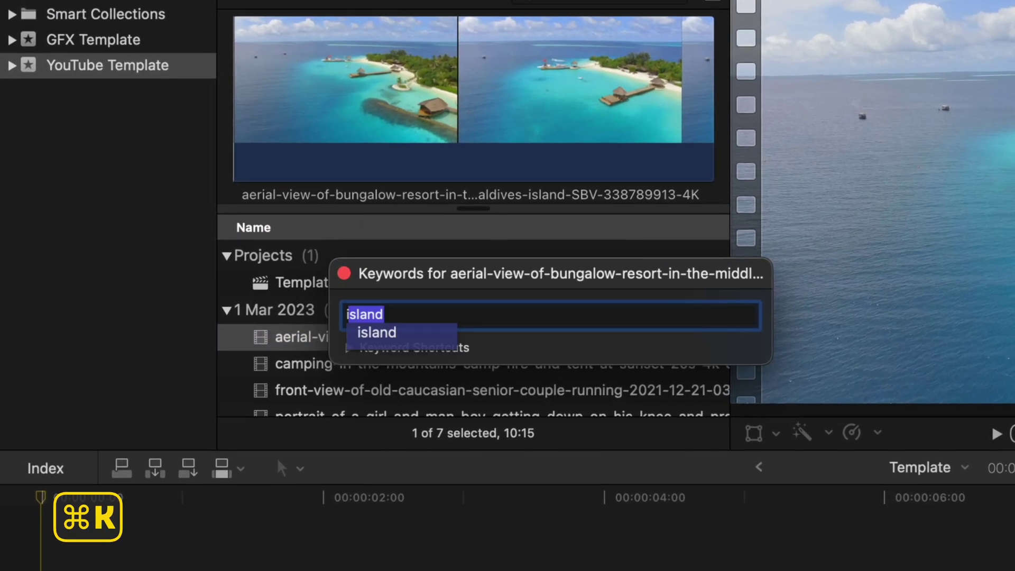
key(Return)
text(maldives)
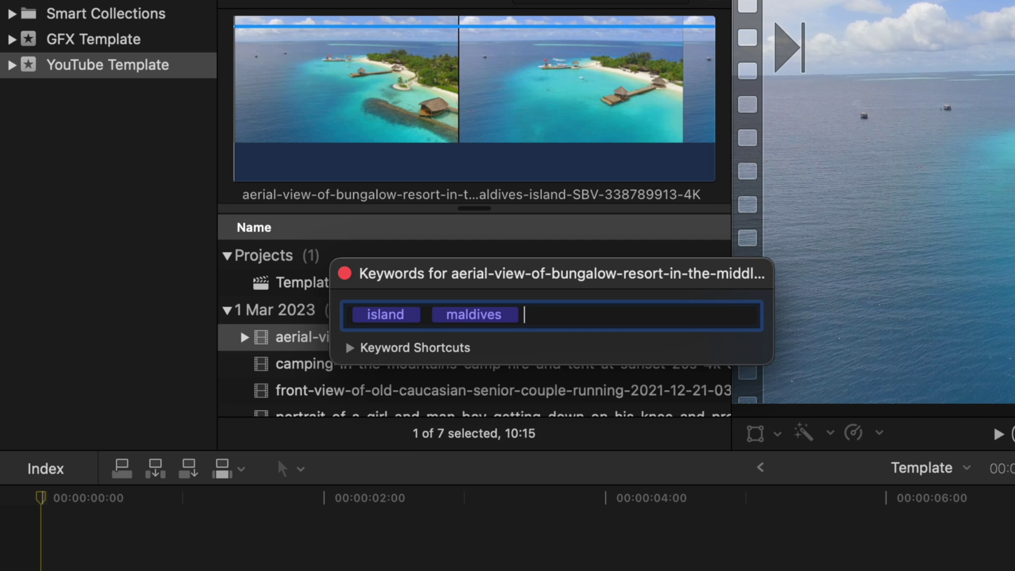
click(349, 348)
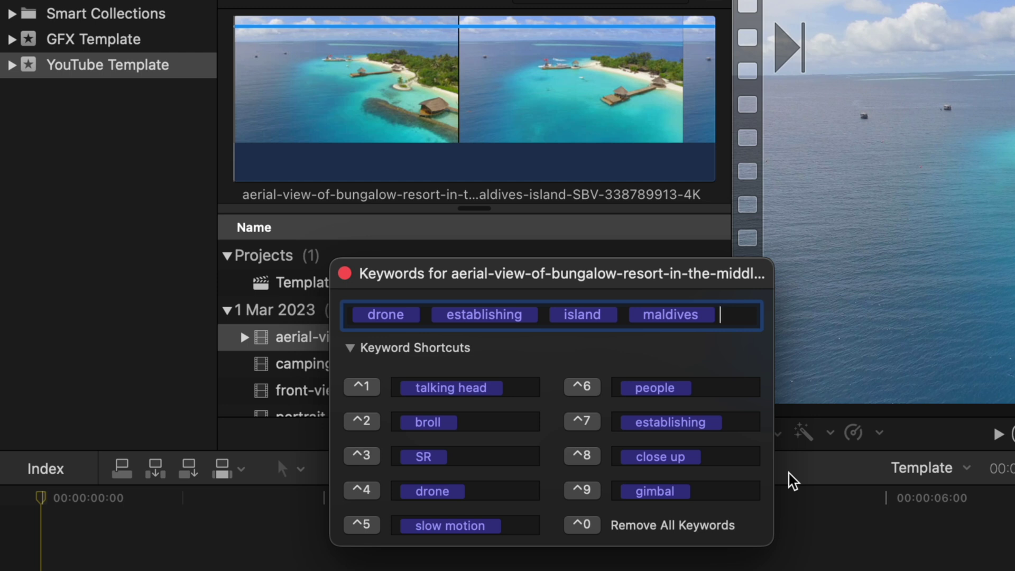
click(345, 273)
Tag the running couple clip slow motion, then view the maldives and people keyword collections
click(297, 365)
click(296, 393)
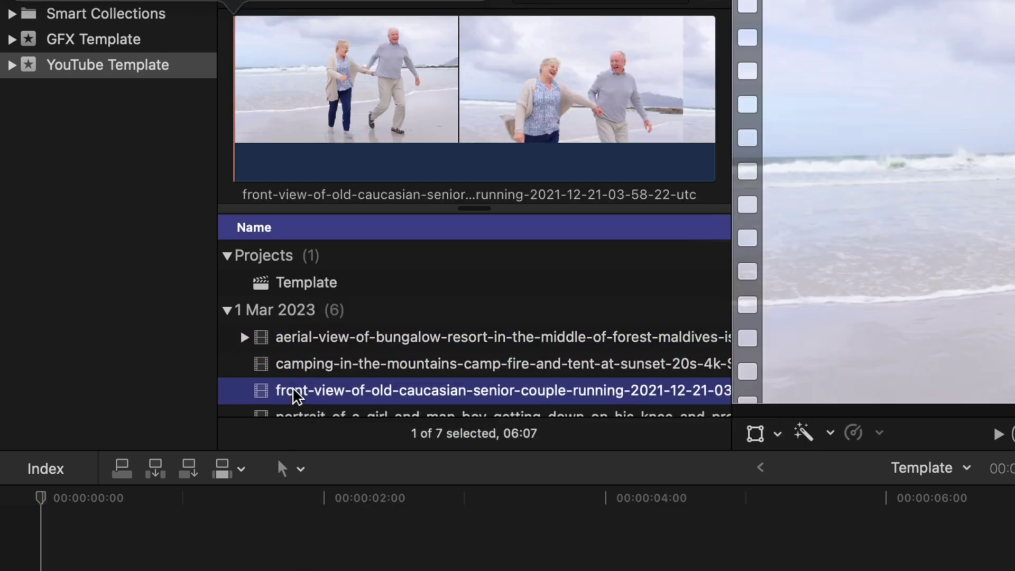
key(super+k)
key(ctrl+5)
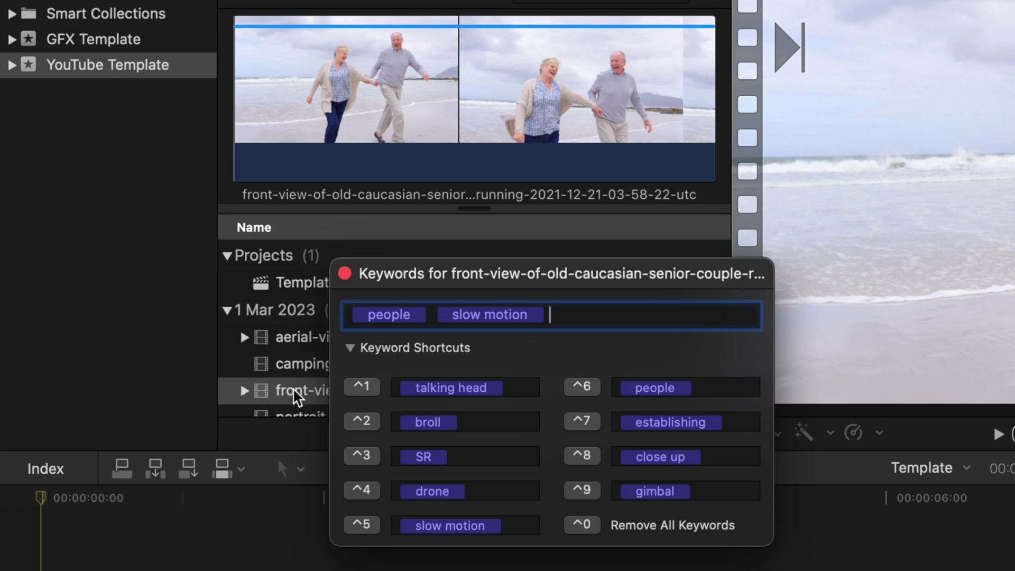
click(344, 273)
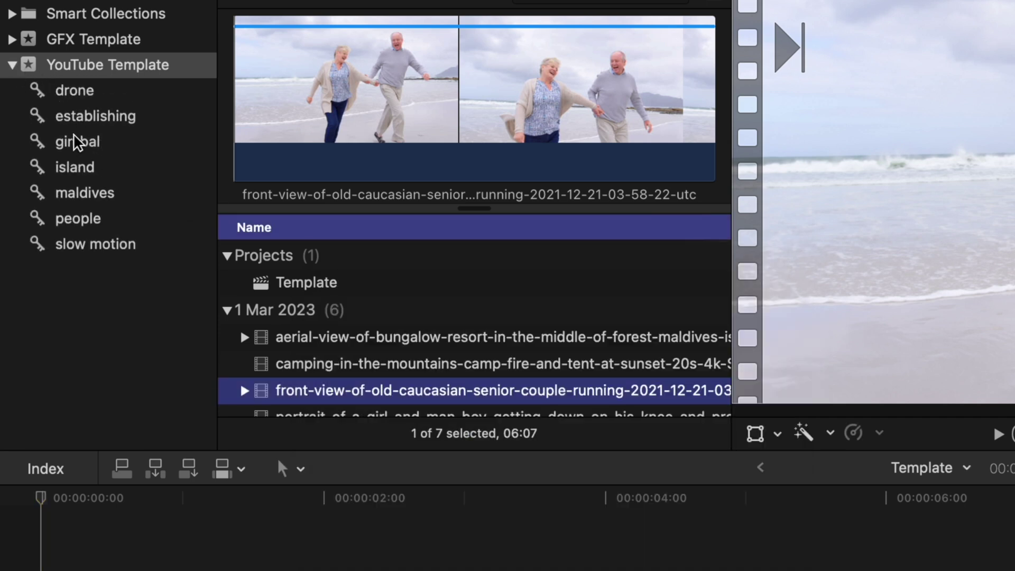
click(83, 193)
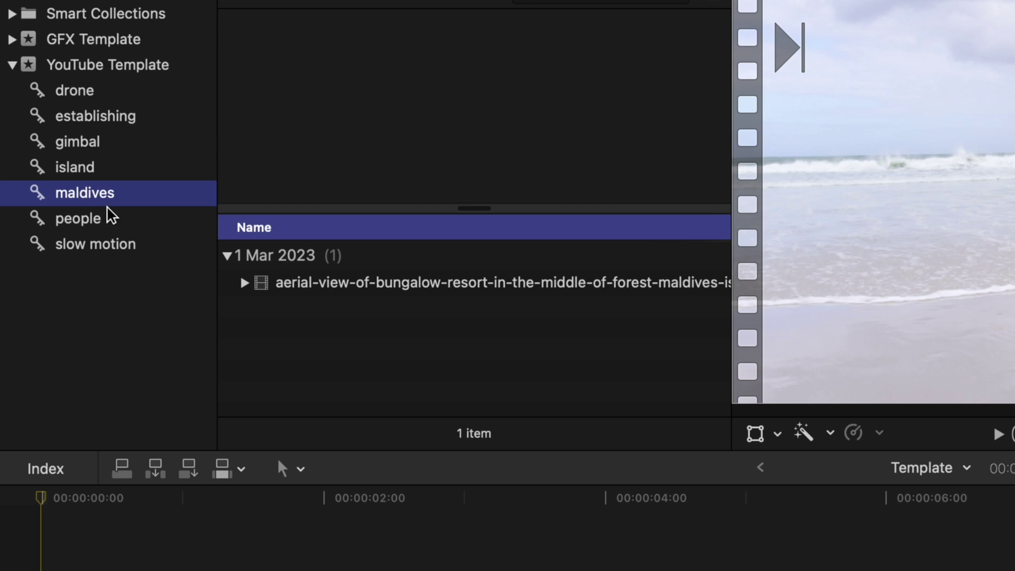
click(104, 220)
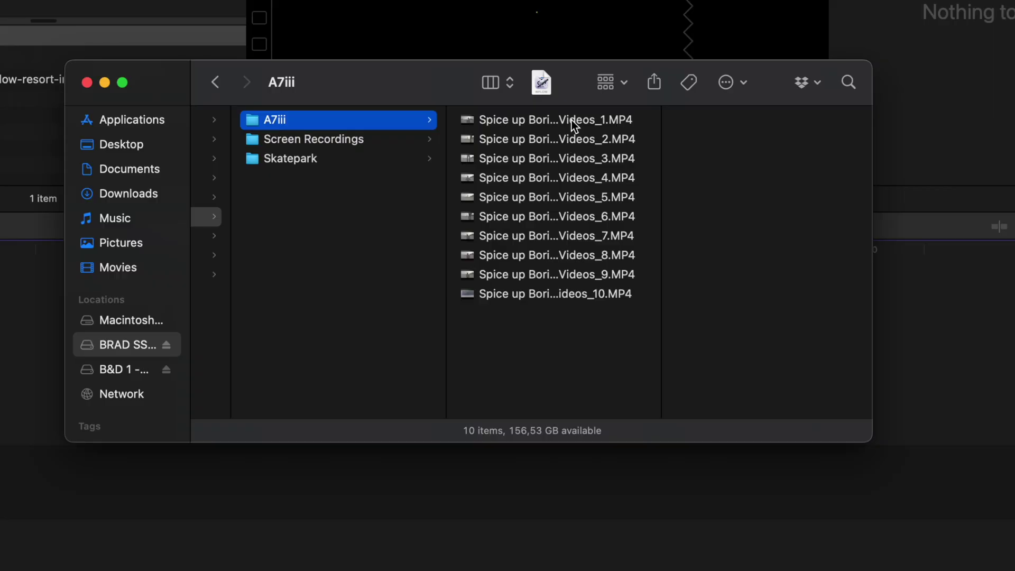
Tag Spice up Boring Videos files 1–7 red and 8–10 green in Finder
click(572, 119)
shift+click(591, 233)
right_click(572, 194)
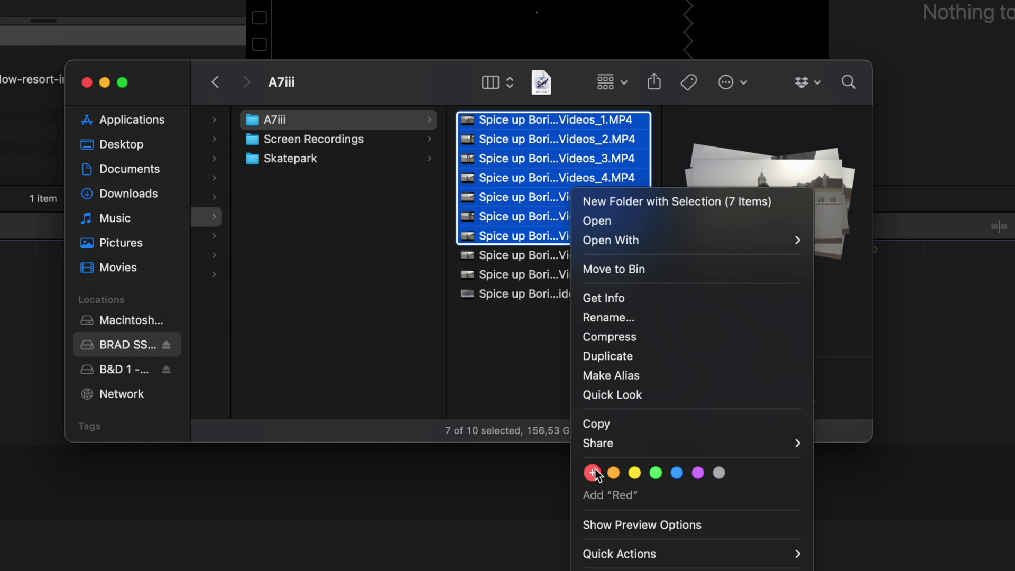
click(593, 473)
click(595, 256)
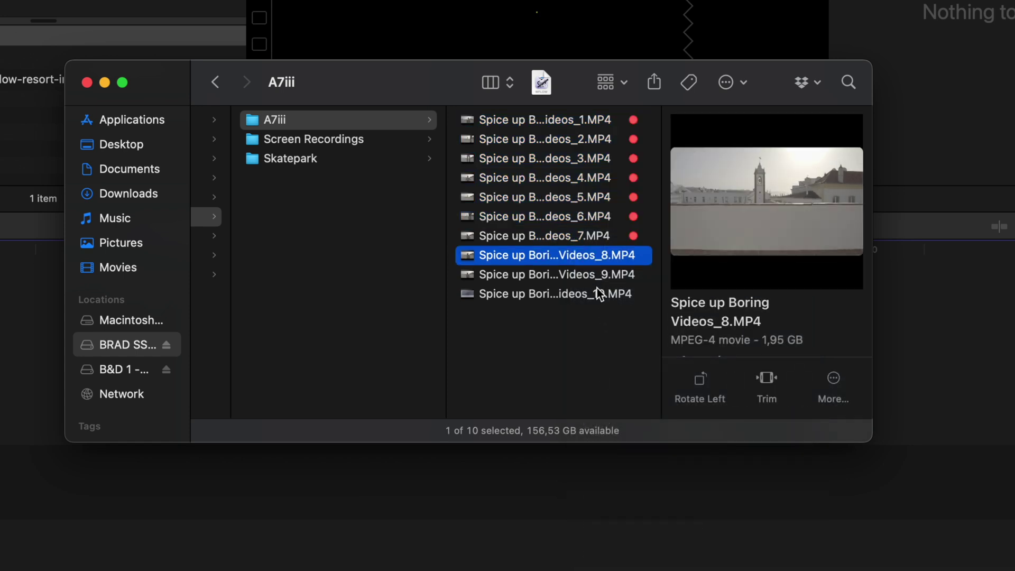
shift+click(599, 294)
right_click(599, 294)
click(682, 538)
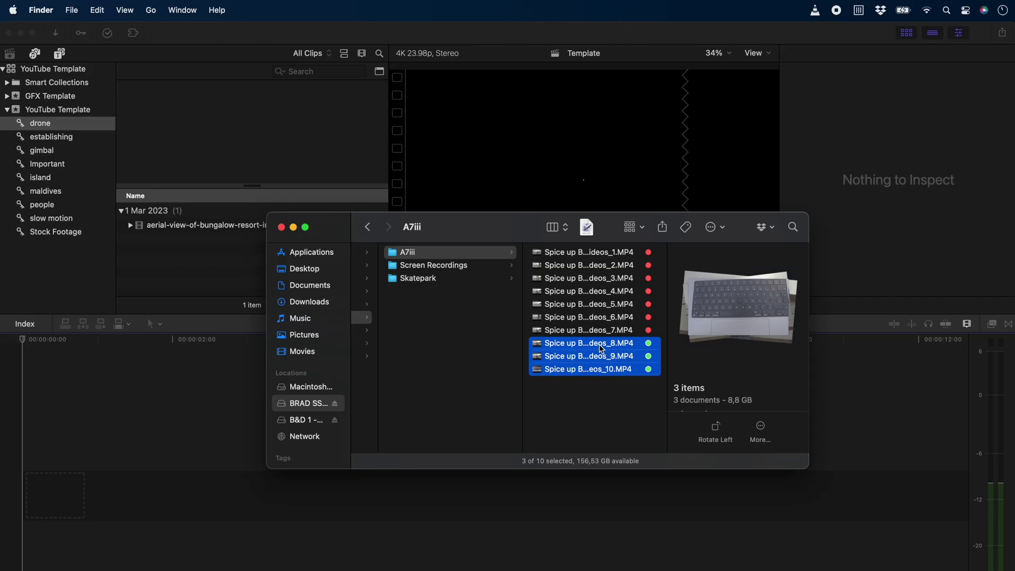
Import all ten clips into the YouTube Template event and view the Red keyword collection
super+click(534, 255)
key(super+a)
drag(466, 116, 85, 47)
drag(280, 204, 52, 109)
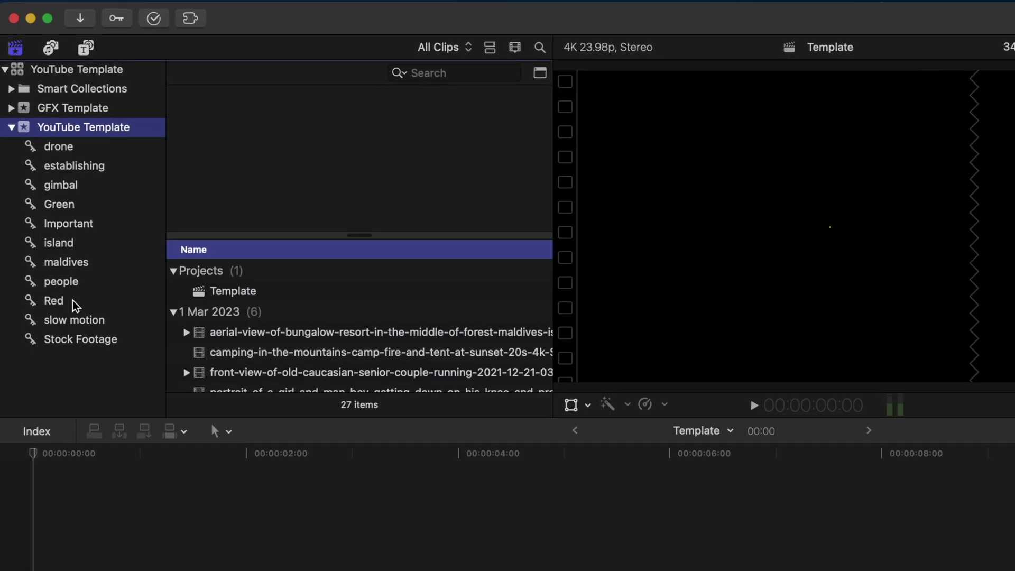
click(76, 306)
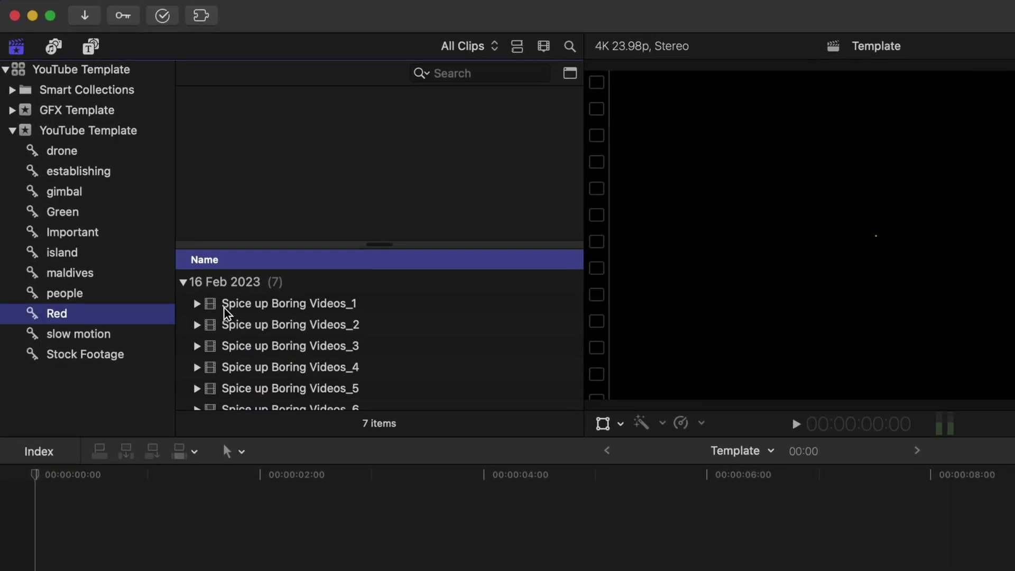
Rename the Green keyword collection to Broll
click(92, 204)
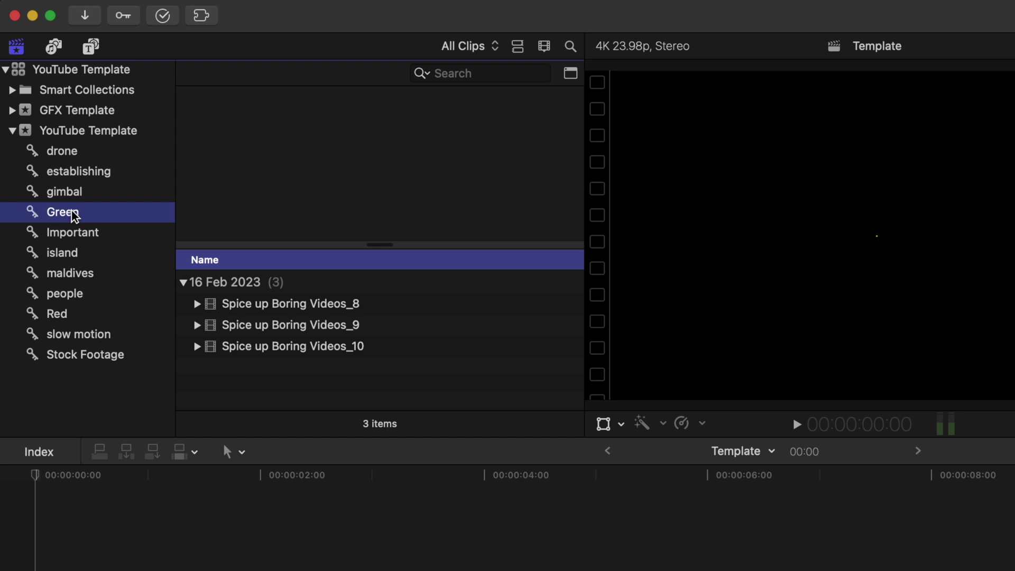
text(Broll)
key(Return)
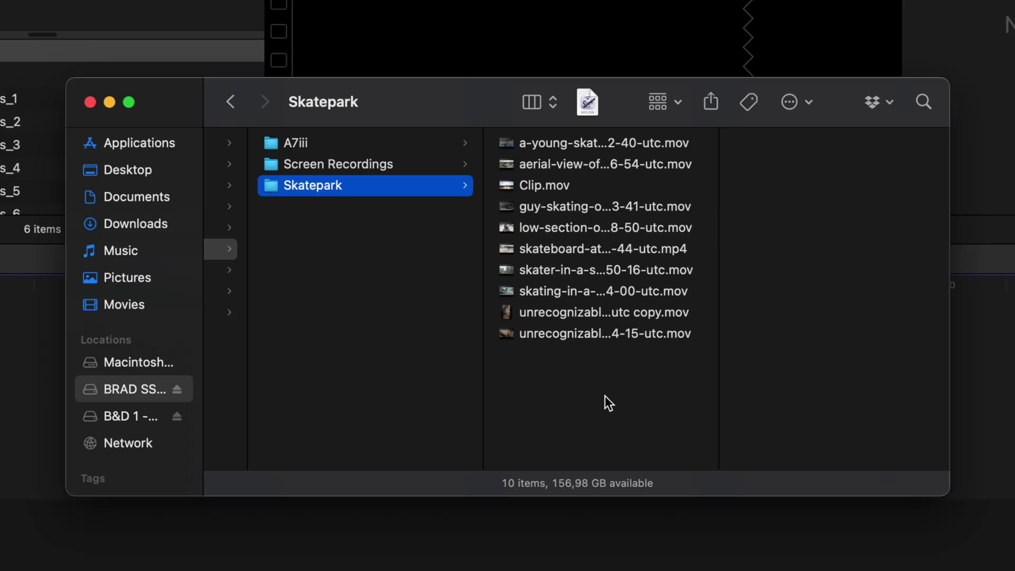
Tag the ten Skatepark files in Finder with Stock Footage
drag(605, 396, 521, 119)
right_click(535, 174)
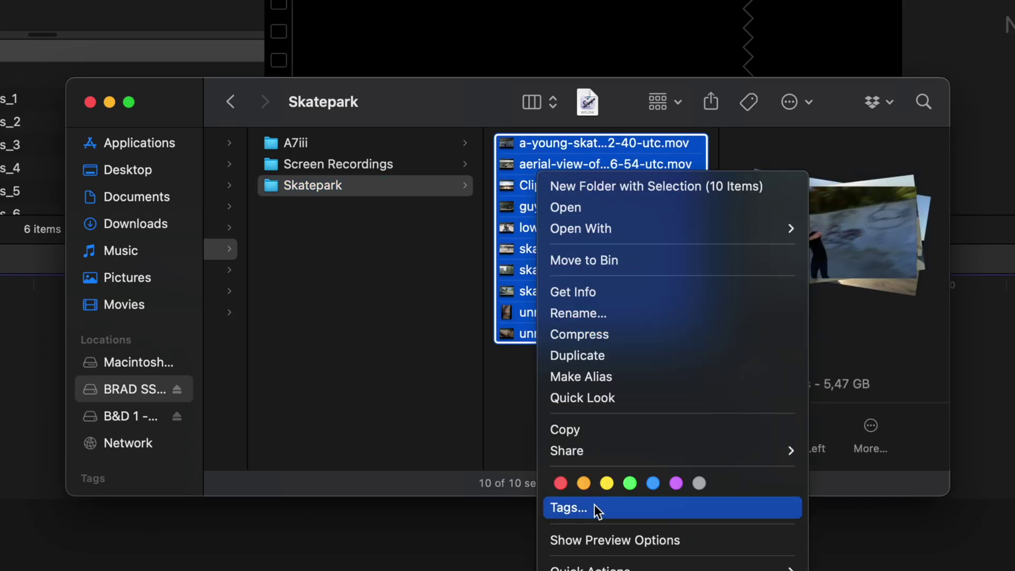
click(618, 508)
text(Stock Footage)
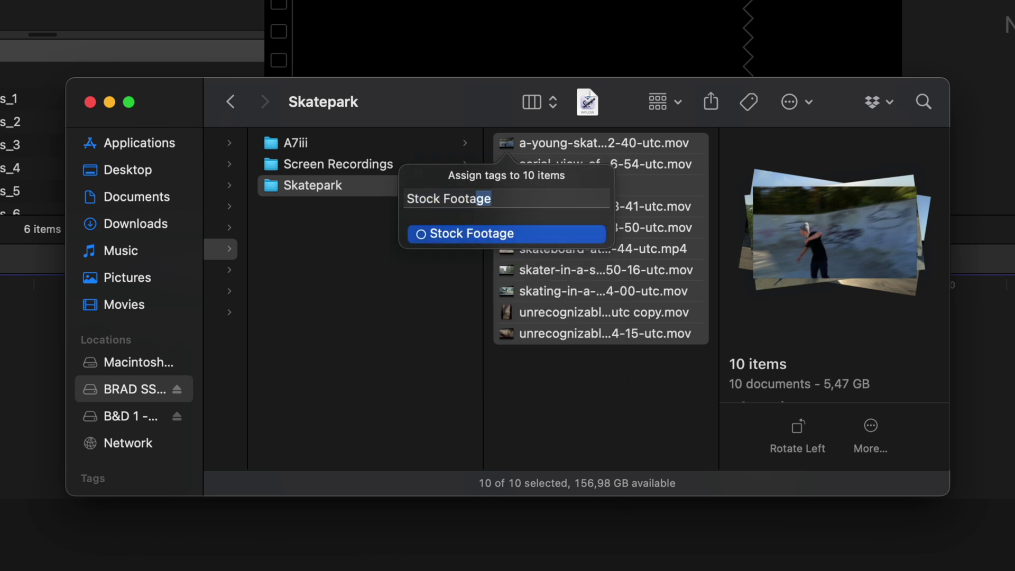
key(Return)
key(Return)
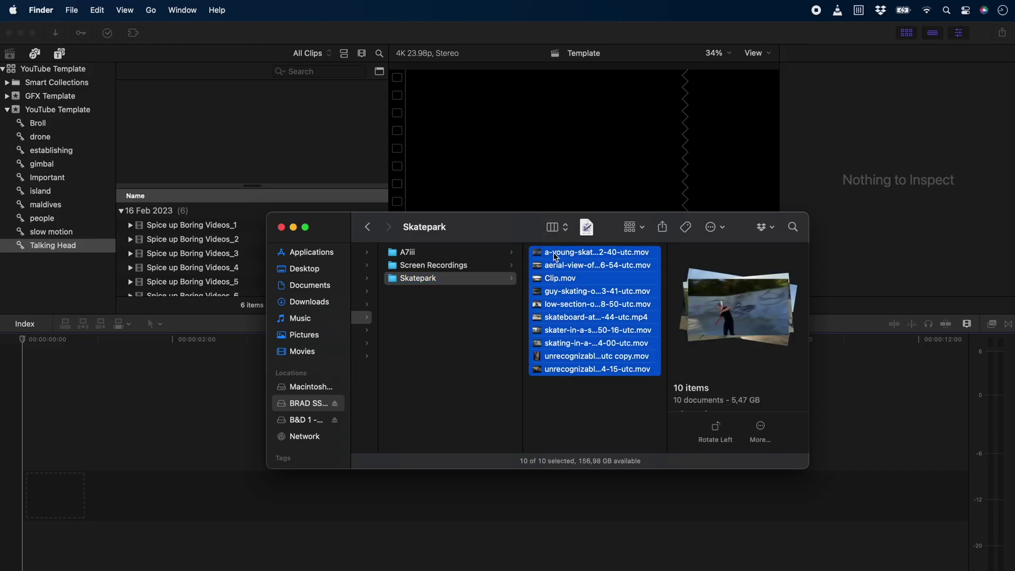
Import the Skatepark clips into the event and check the skating clip's Stock Footage keyword
drag(519, 143, 57, 120)
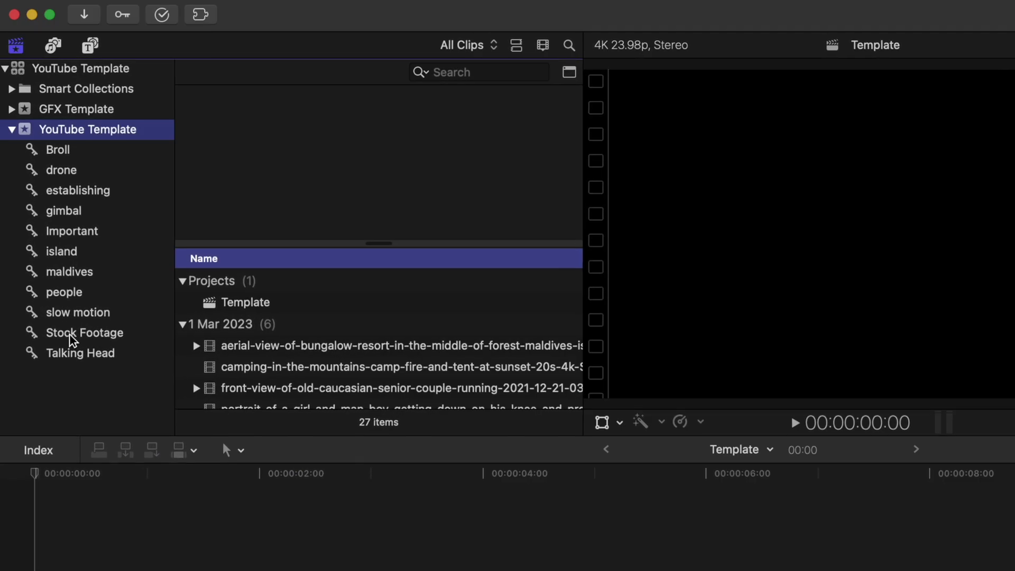
click(70, 339)
scroll(328, 324, down, 5)
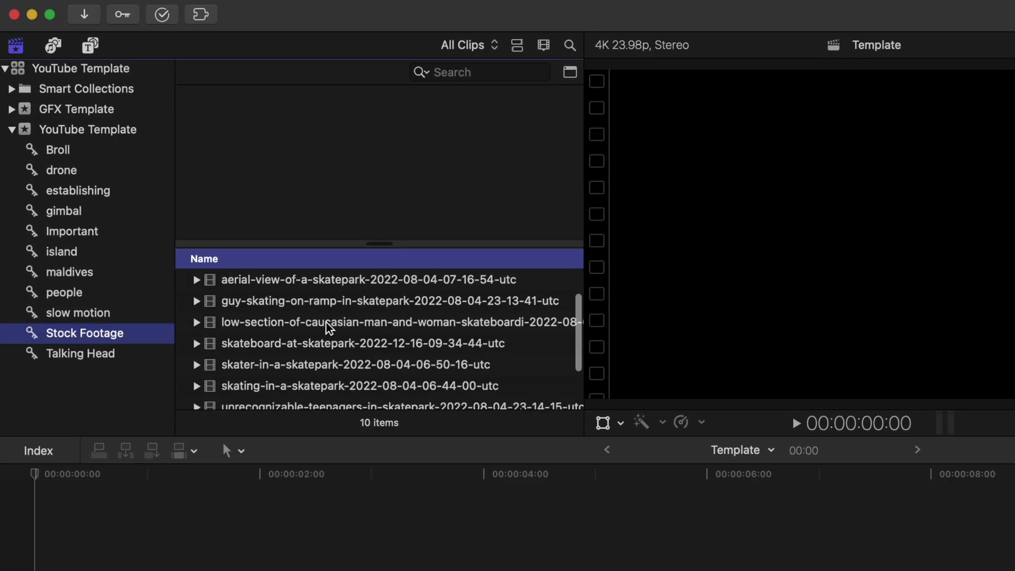
click(326, 320)
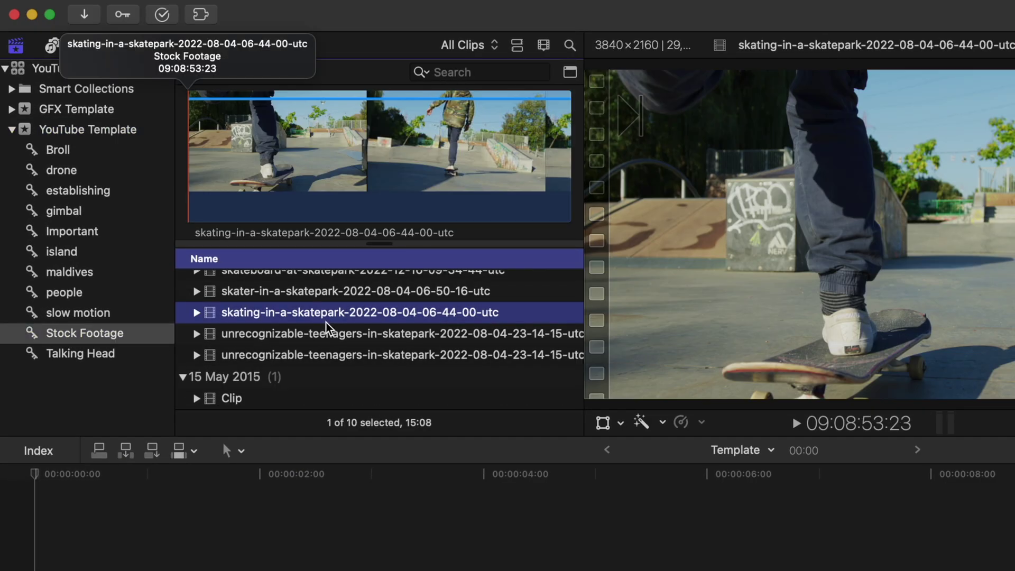
key(super+k)
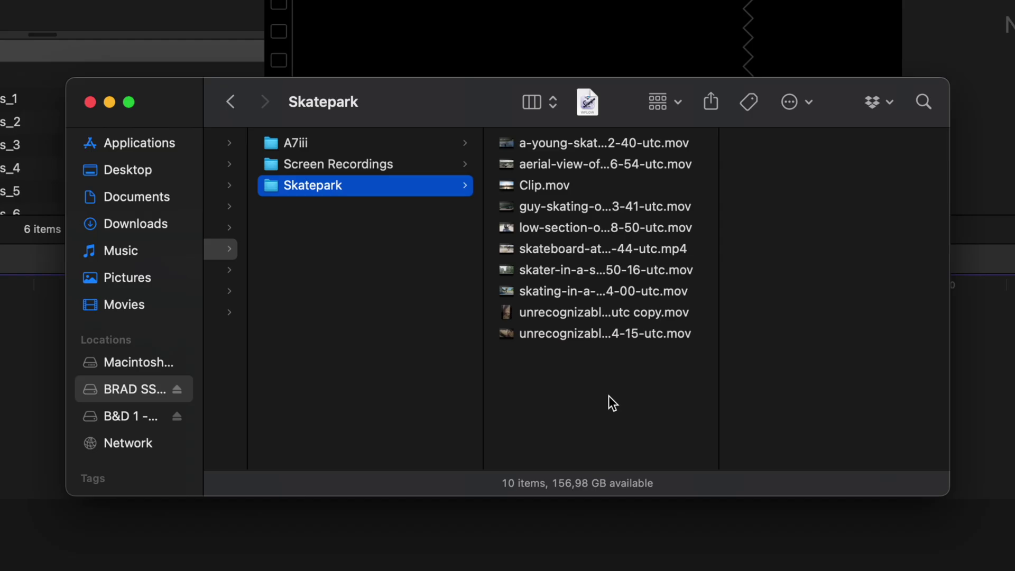
Reapply the Stock Footage tag to all ten Skatepark files
drag(608, 403, 526, 142)
right_click(535, 175)
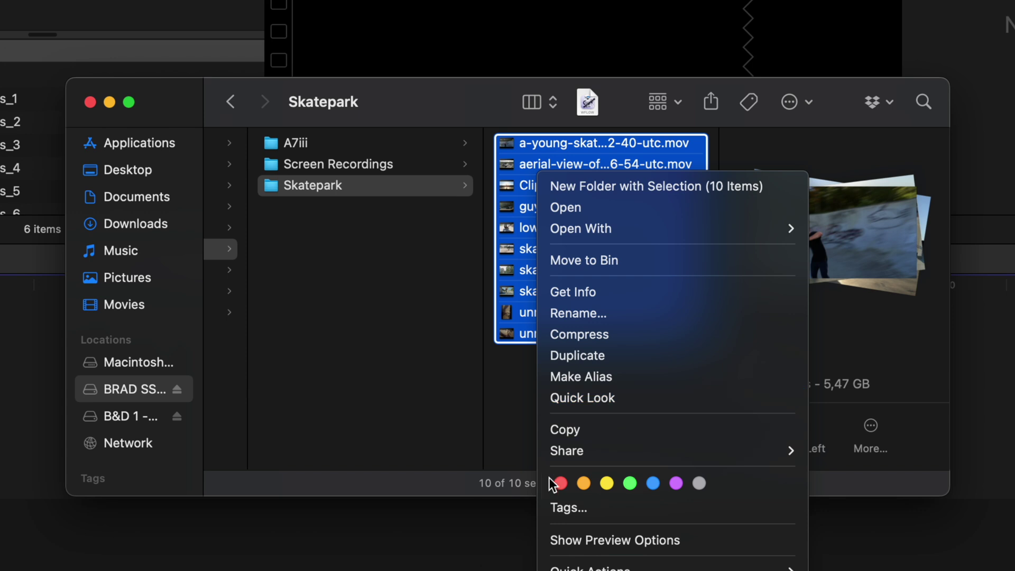
click(615, 507)
text(Stock Footage)
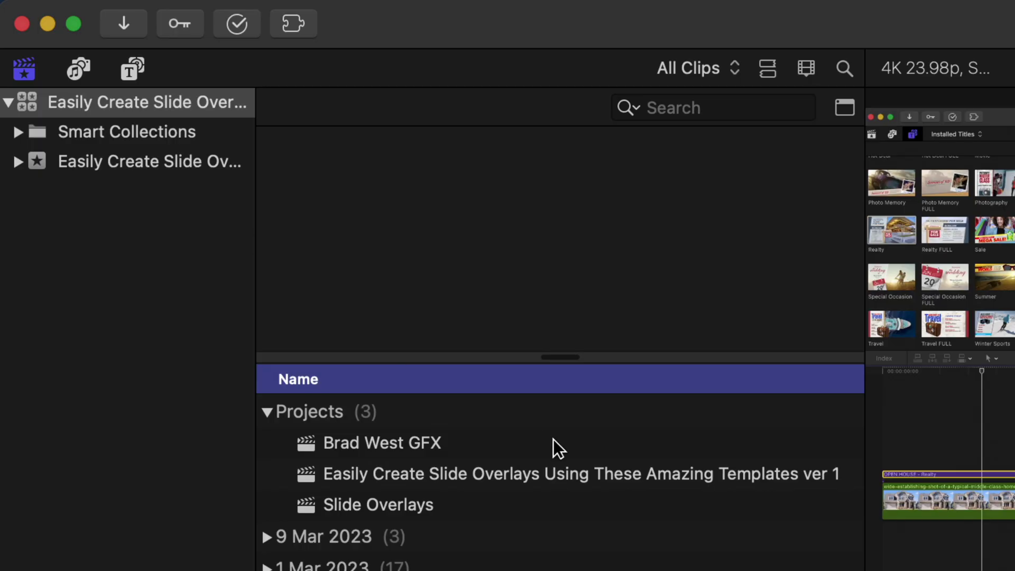
Select the Easily Create Slide Overlays ver 1 project in the library
click(821, 479)
Duplicate the ver 1 slide-overlays project as ver 2 and open it in the timeline
click(821, 479)
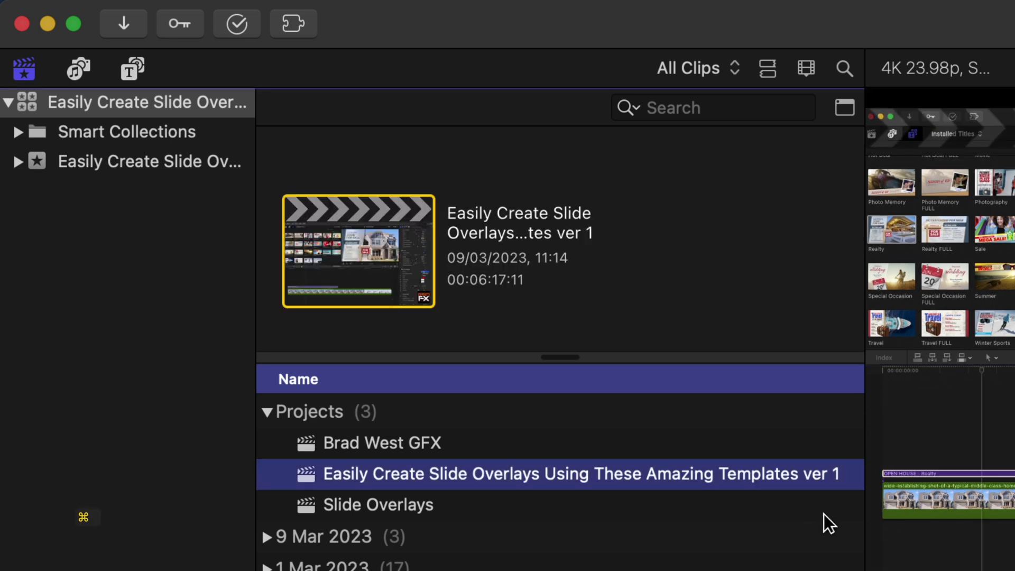
key(super+d)
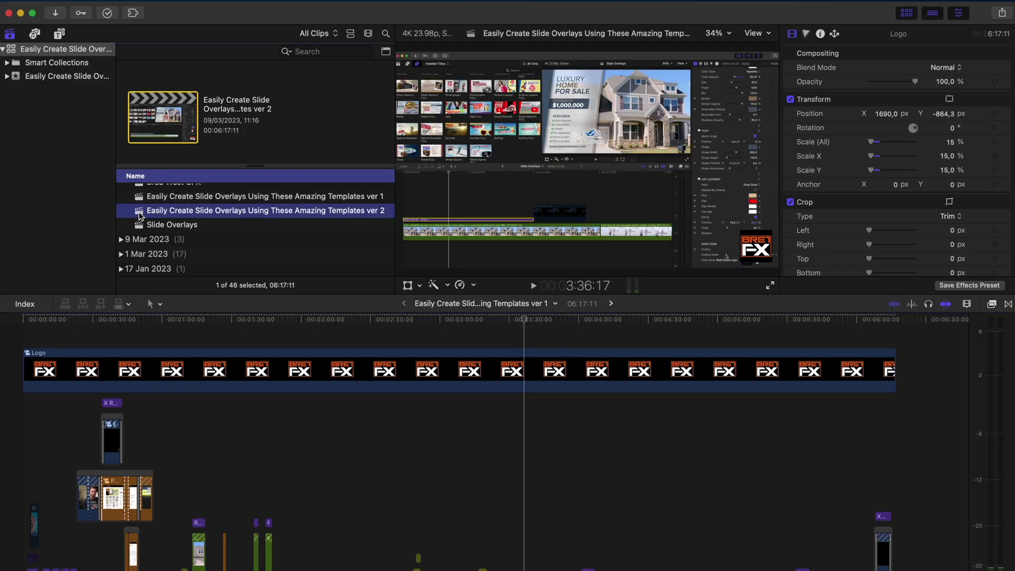
double_click(140, 214)
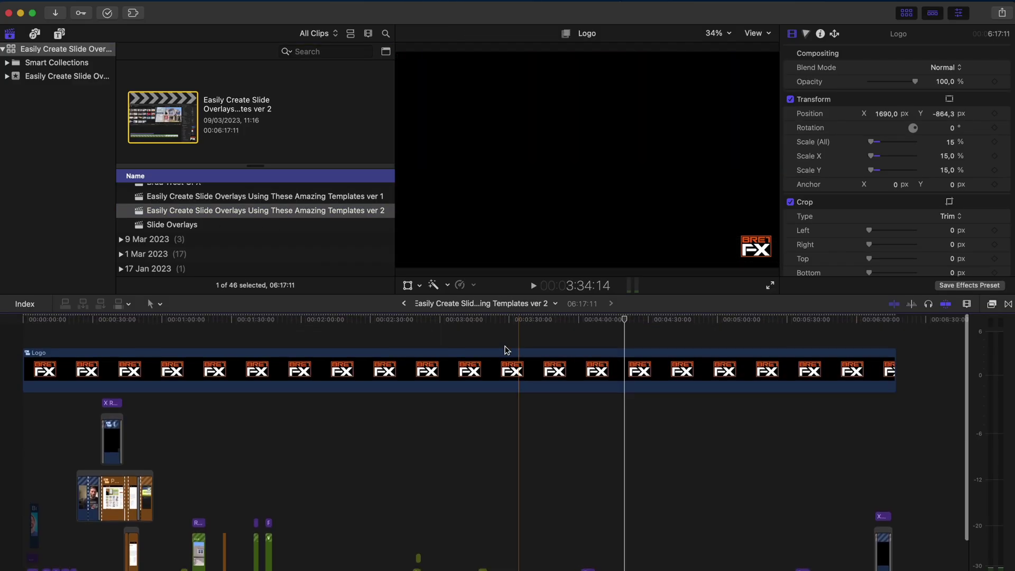
In the Logo compound clip, stretch the white BretFX logo to the end, then return to ver 2
double_click(438, 365)
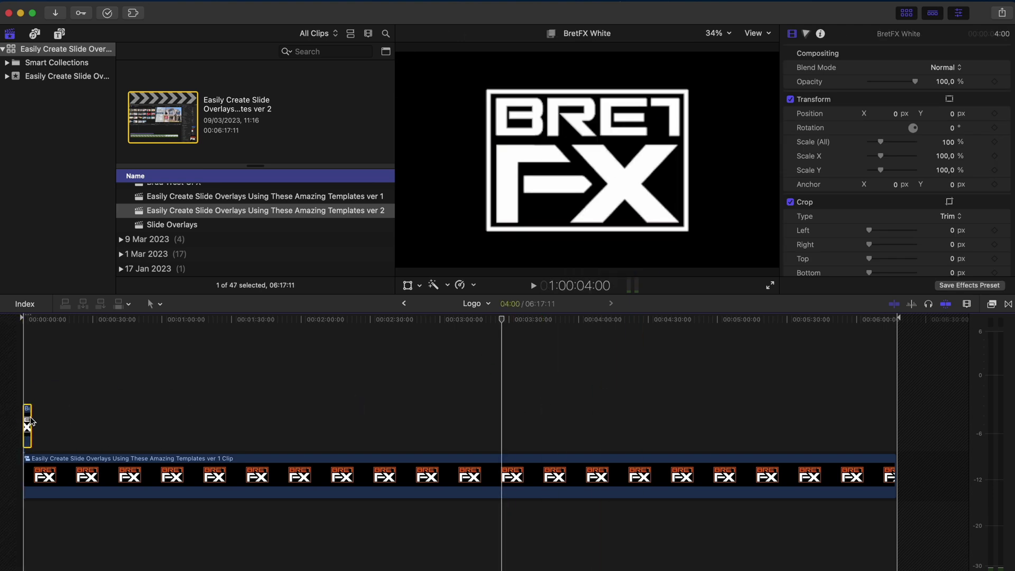
drag(33, 426, 898, 425)
click(403, 303)
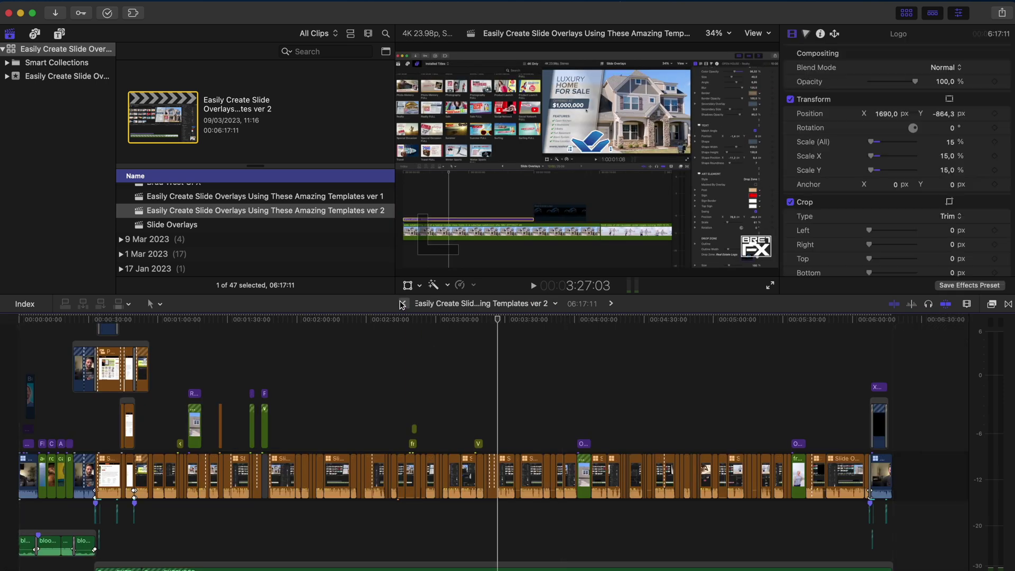
scroll(419, 399, up, 5)
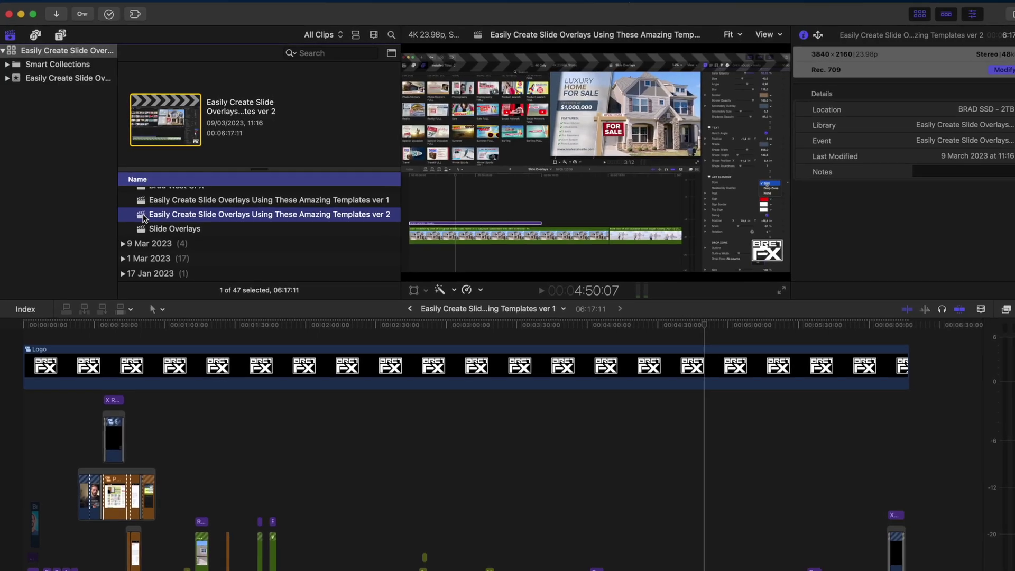
Take a snapshot of the ver 2 project and open the snapshot in the timeline
key(super+shift+d)
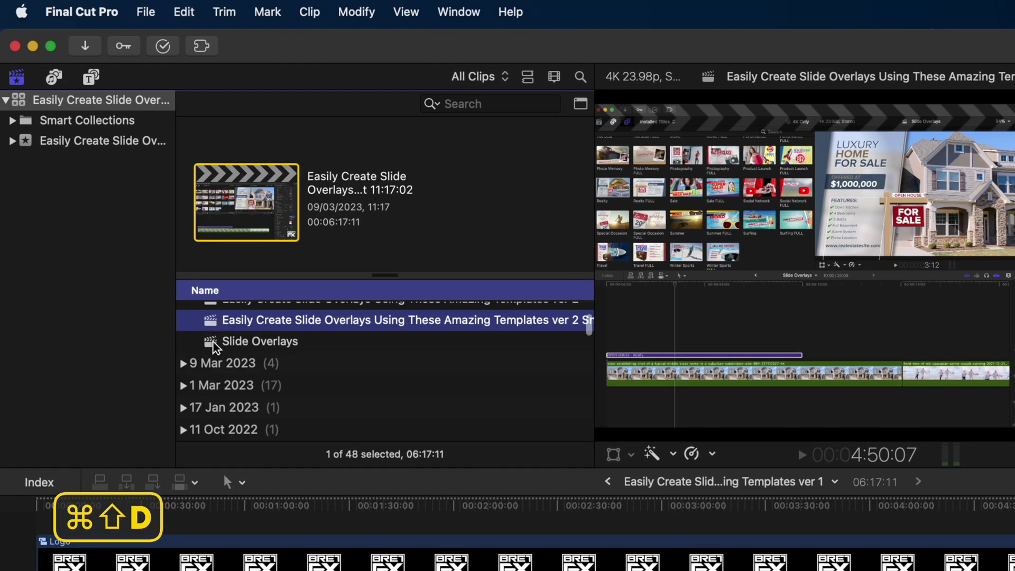
scroll(273, 385, up, 3)
scroll(338, 390, right, 5)
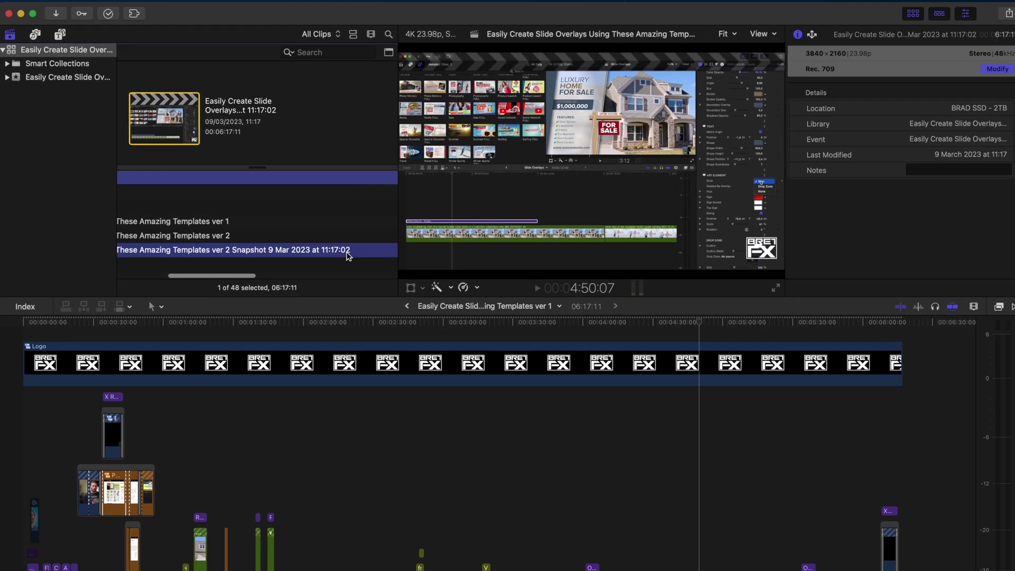
scroll(522, 408, left, 5)
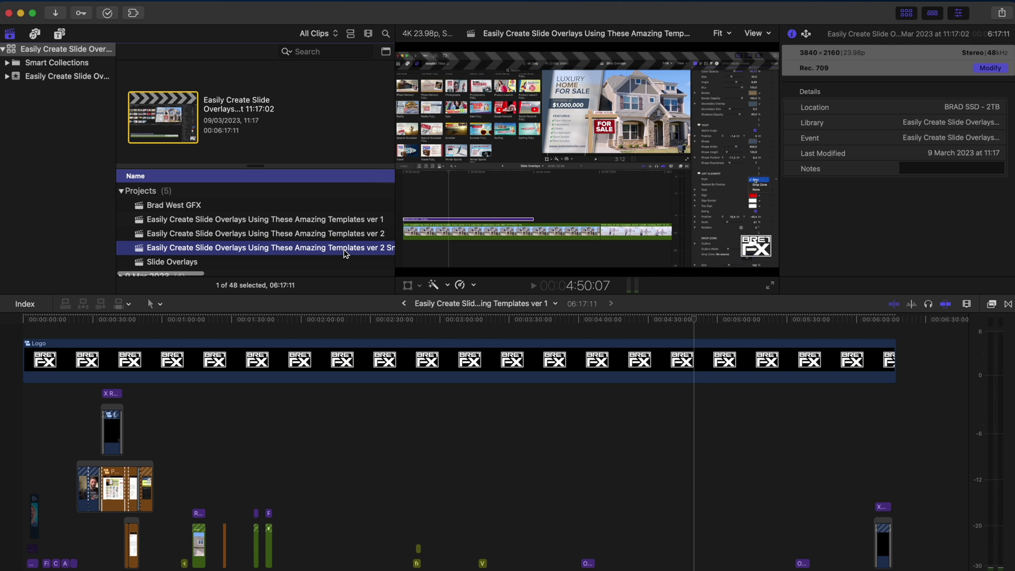
double_click(141, 250)
Apply a Color Wheels correction to the Slide Overlays clip inside the Slide Overlay SR compound clip
scroll(265, 248, down, 3)
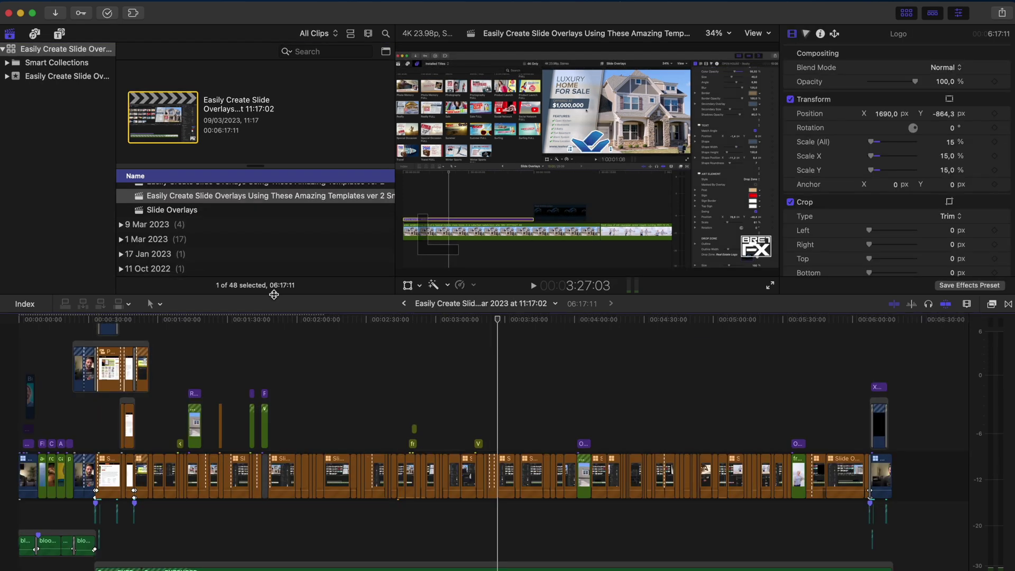
double_click(349, 473)
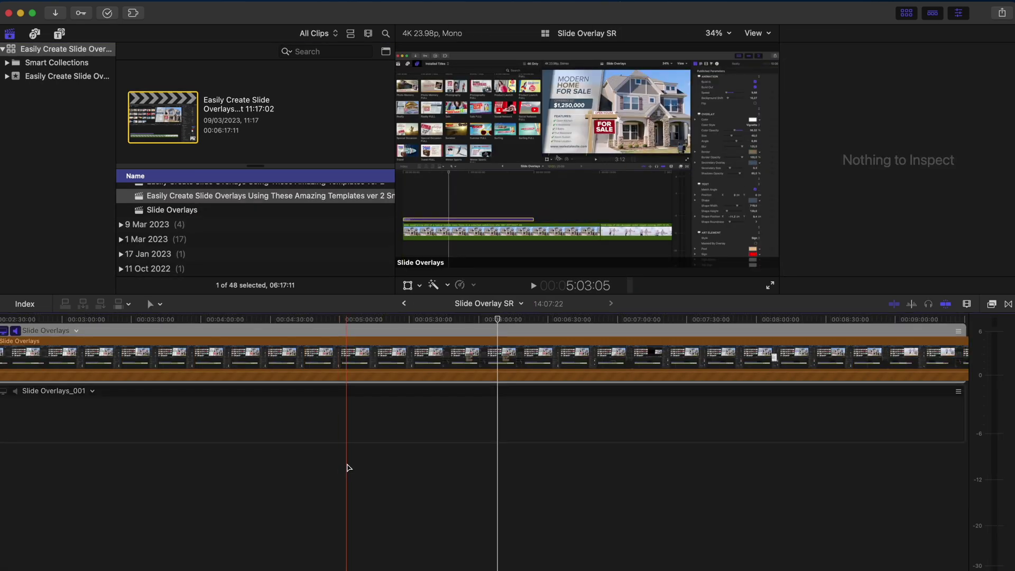
key(shift+z)
key(c)
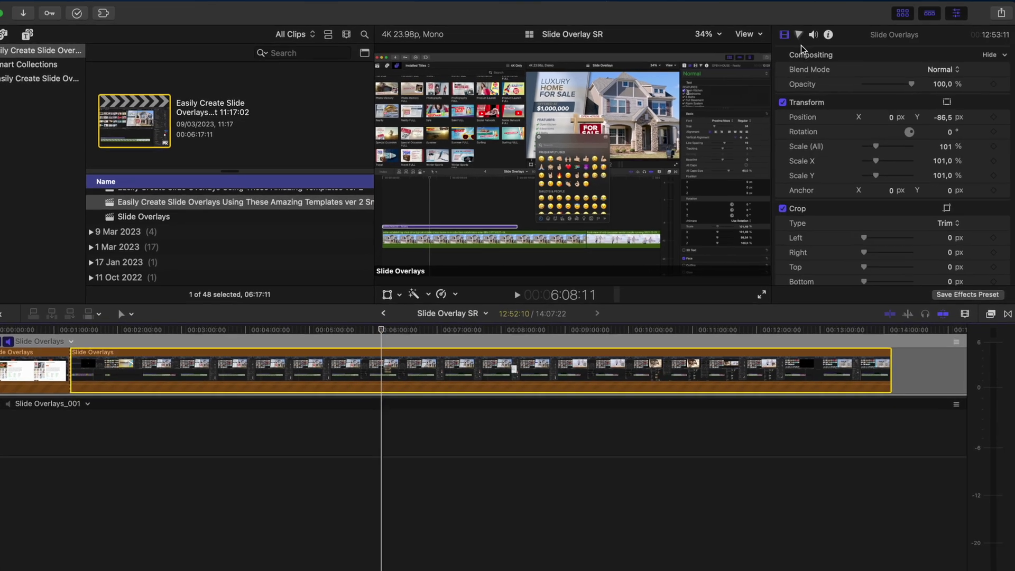
click(799, 35)
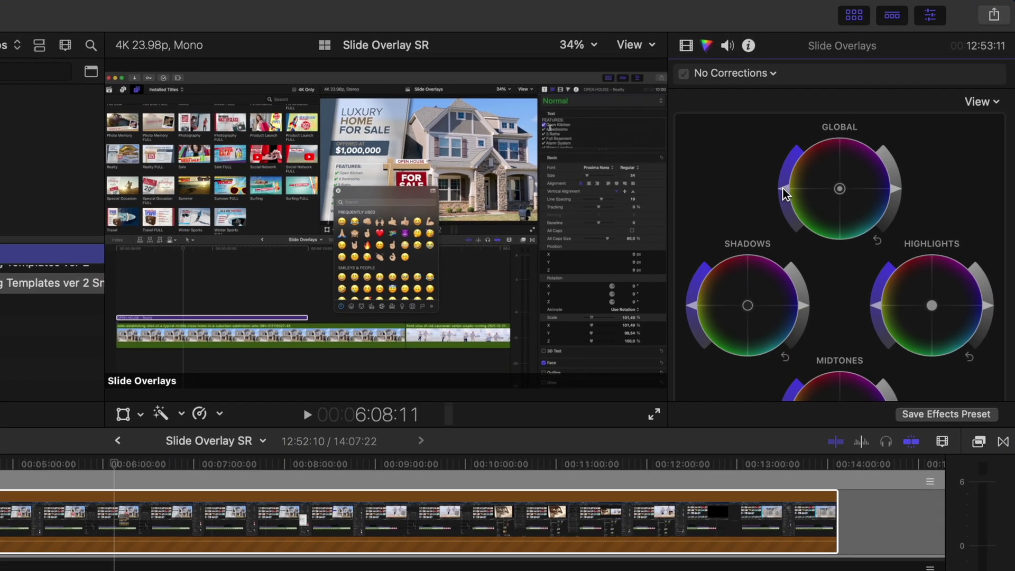
click(792, 189)
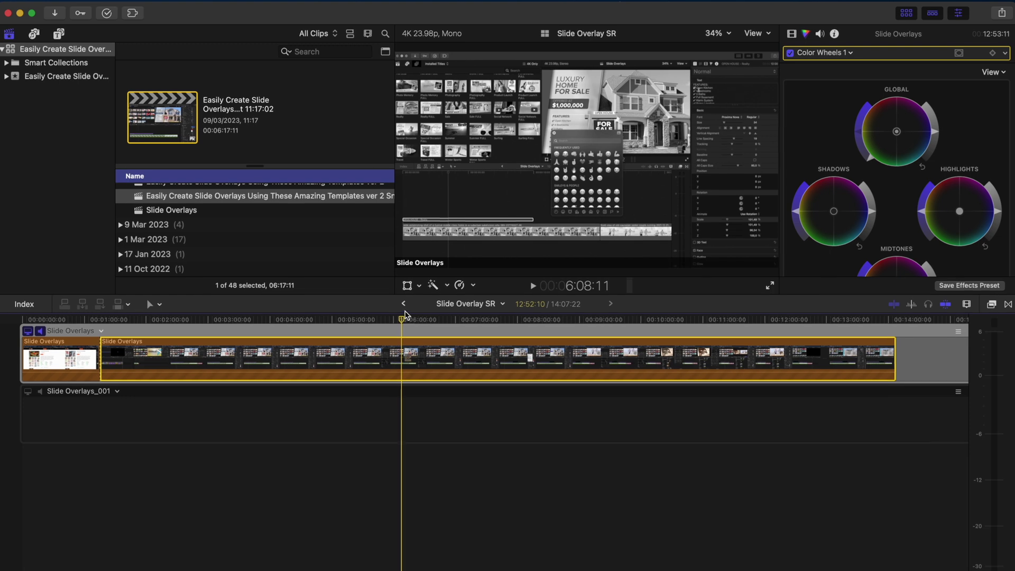
Return to the snapshot and open the ver 2 project for comparison
click(404, 304)
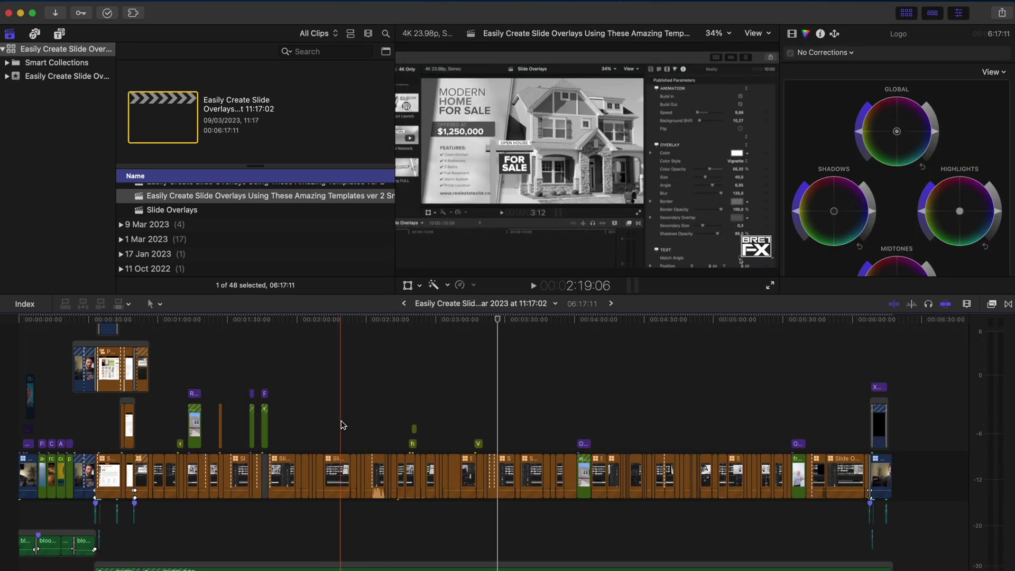
scroll(204, 234, up, 2)
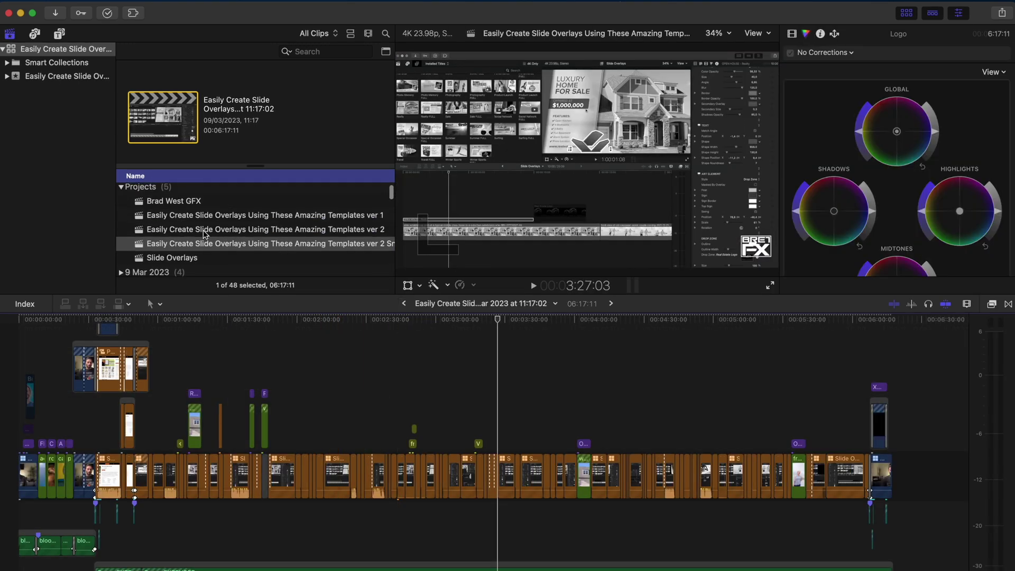
double_click(140, 230)
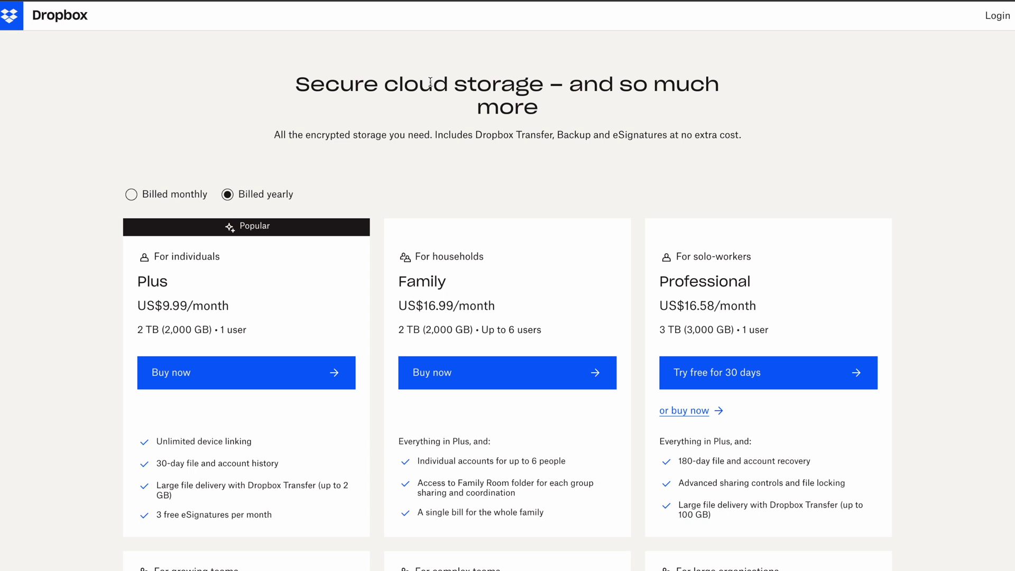
Scroll through Backblaze's $7/month unlimited backup offer, then show the Dropbox folder in Finder
scroll(430, 83, down, 10)
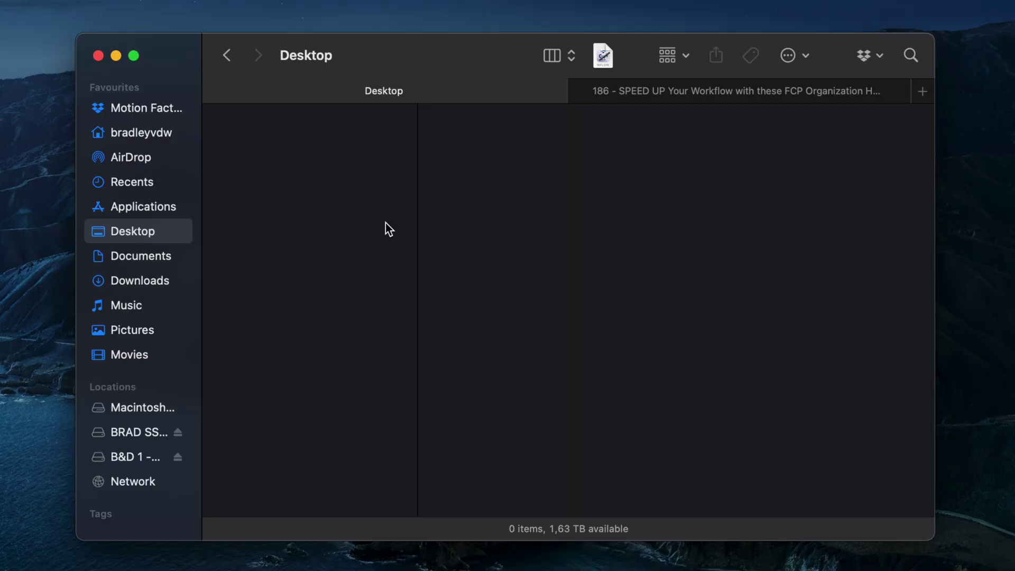
click(123, 106)
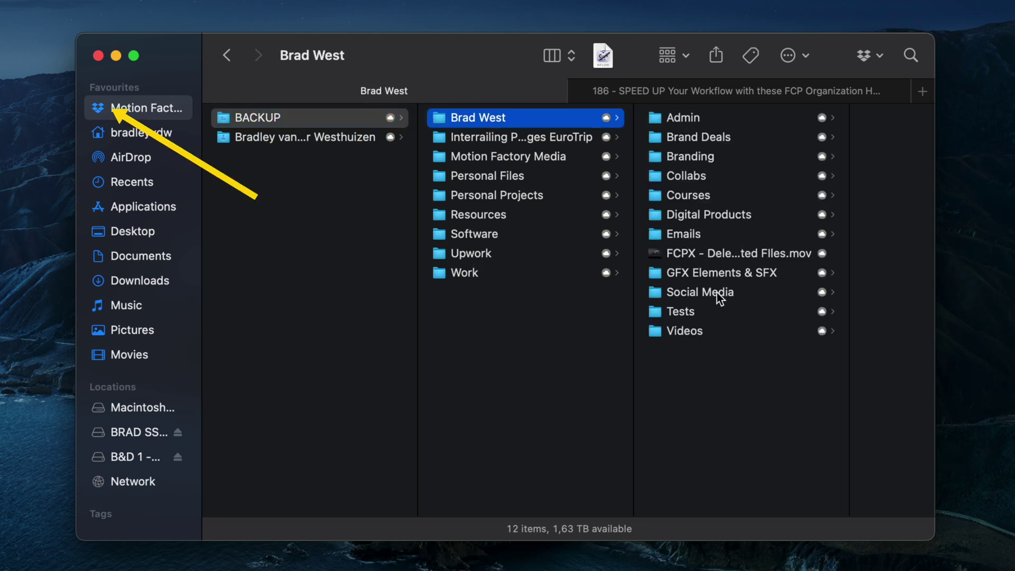
Open the Videos folder under BACKUP > Brad West in the Dropbox folder
click(697, 331)
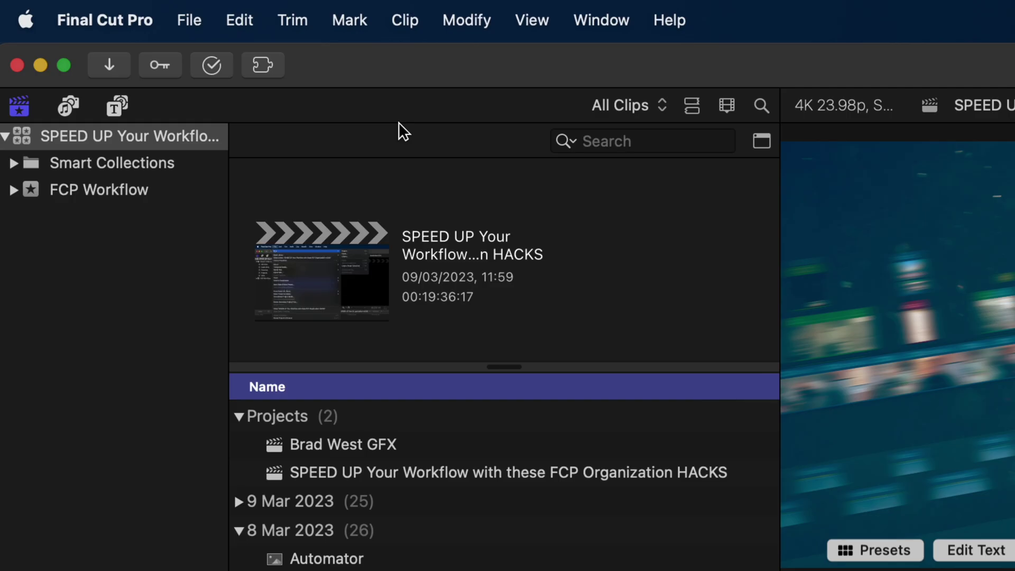
Delete the library's generated files: all render files and the optimized media
click(28, 139)
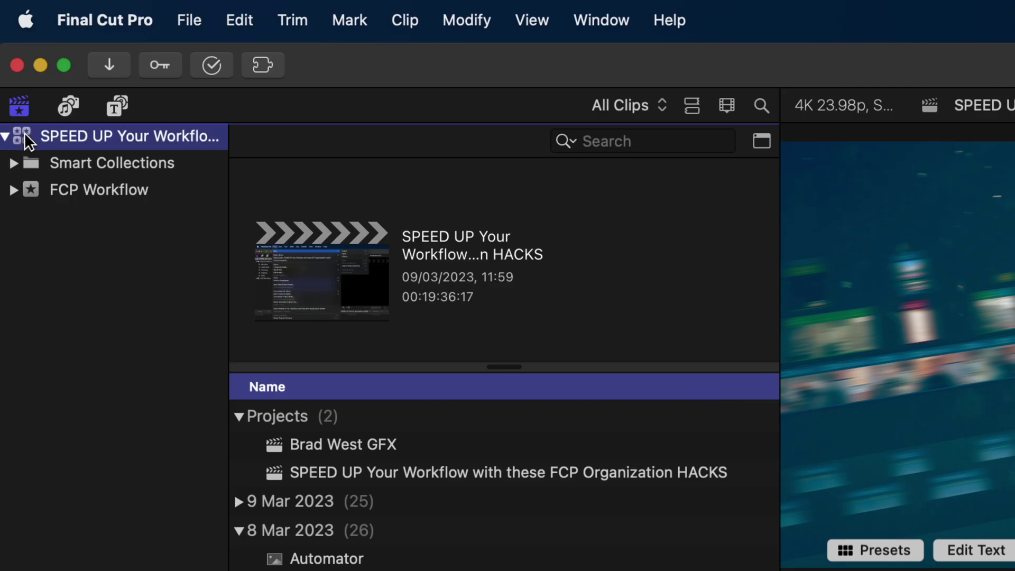
click(179, 30)
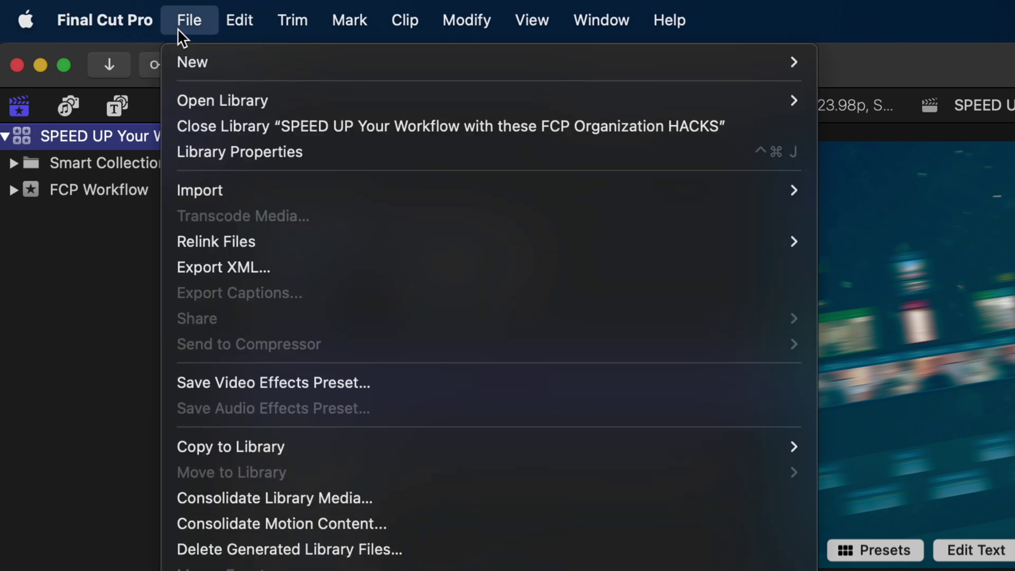
click(253, 544)
click(373, 321)
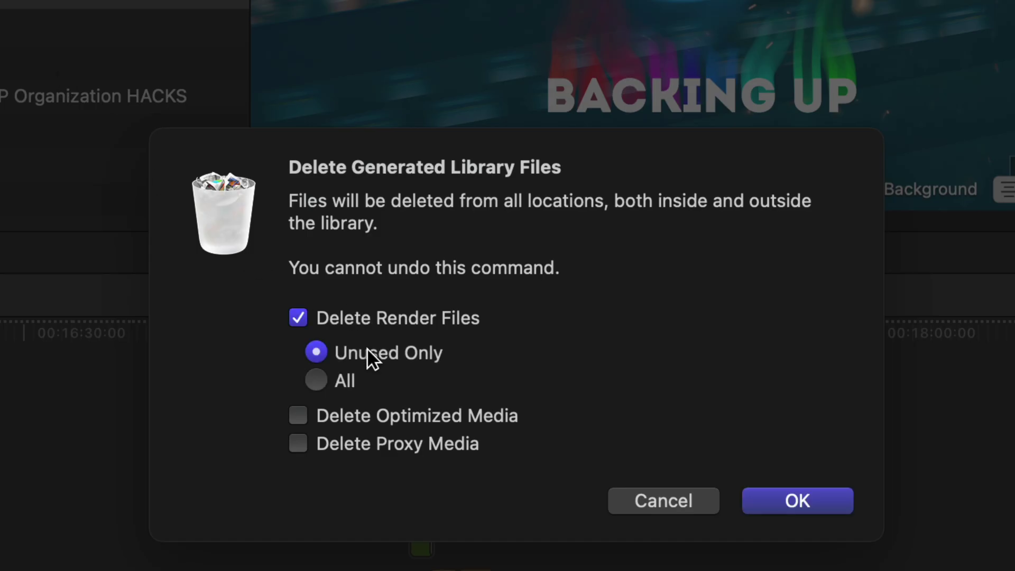
click(344, 377)
click(357, 415)
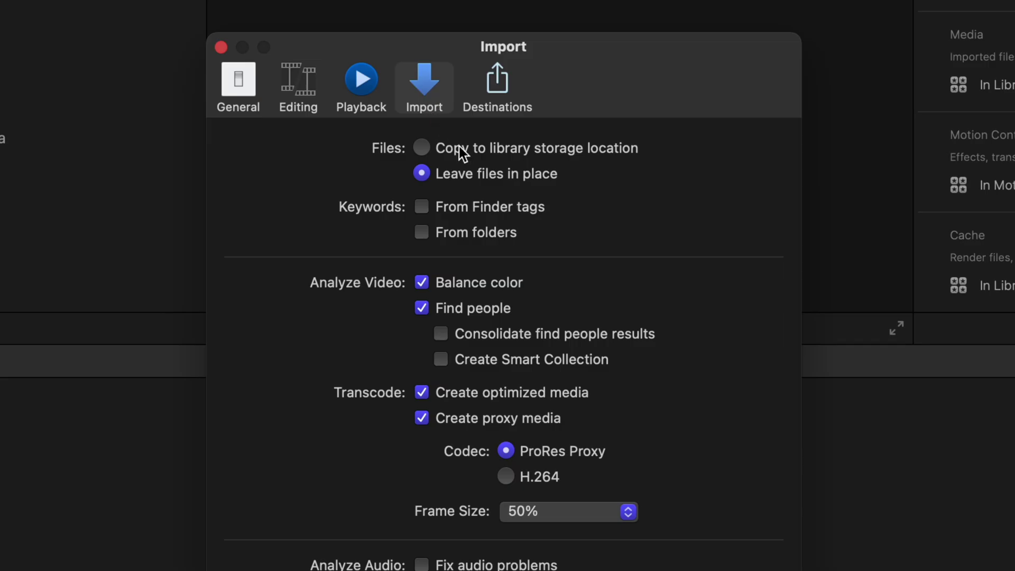
Set imports to copy files into library storage, then close the SPEED UP library
click(514, 149)
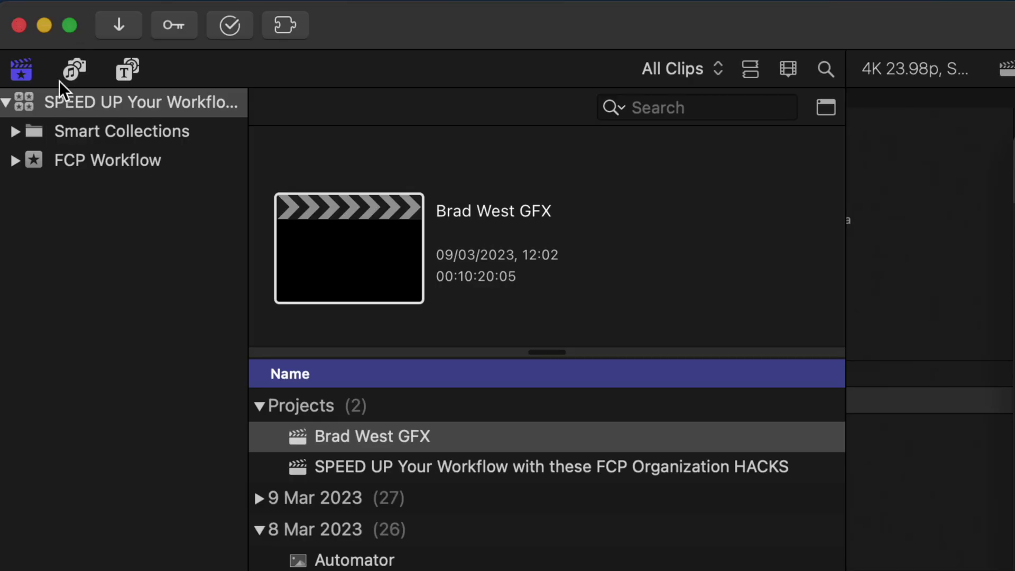
right_click(56, 94)
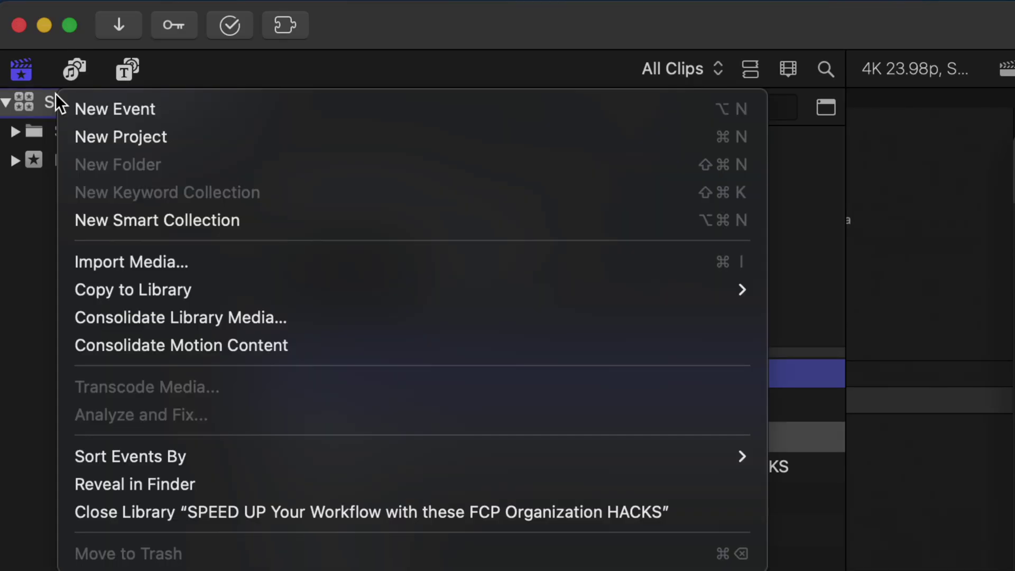
click(527, 516)
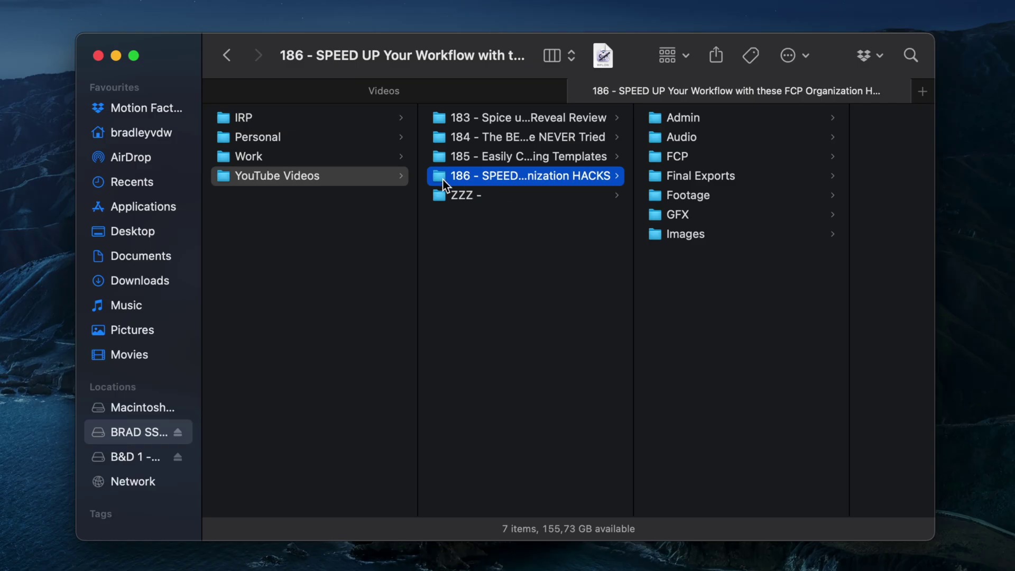
Move the 186 project folder into Dropbox Videos and make it online-only once synced
drag(442, 182, 813, 484)
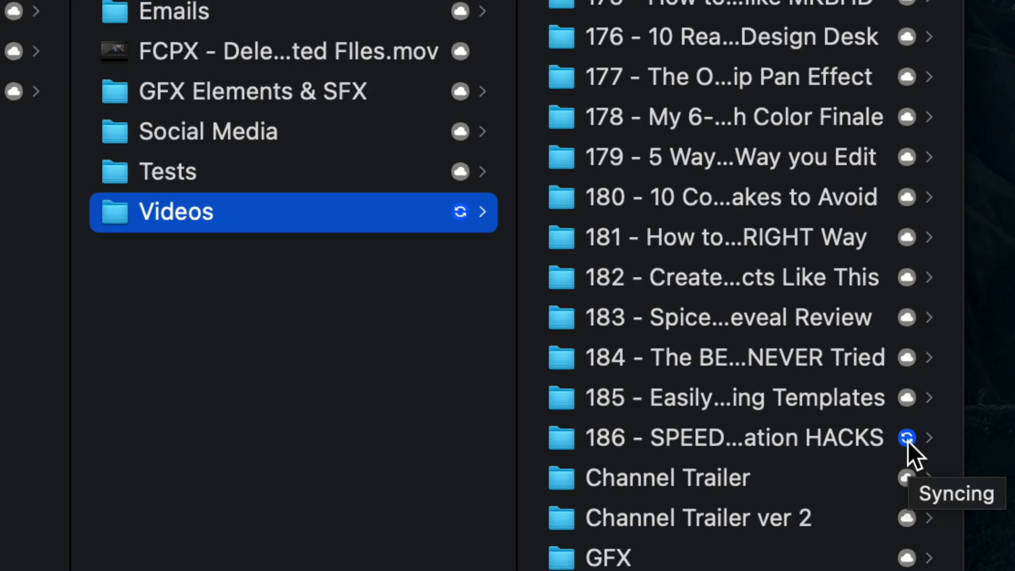
click(885, 446)
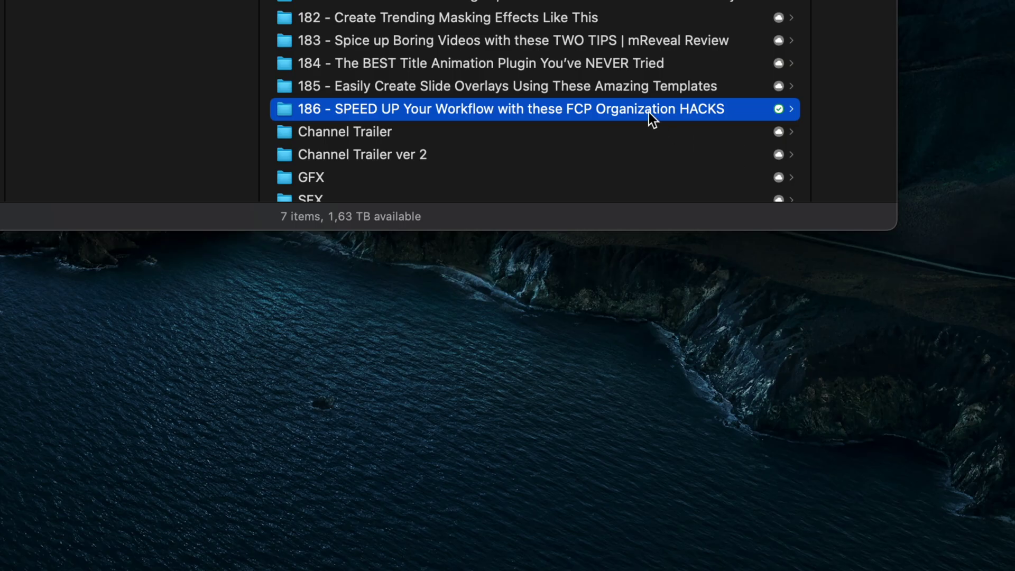
right_click(251, 324)
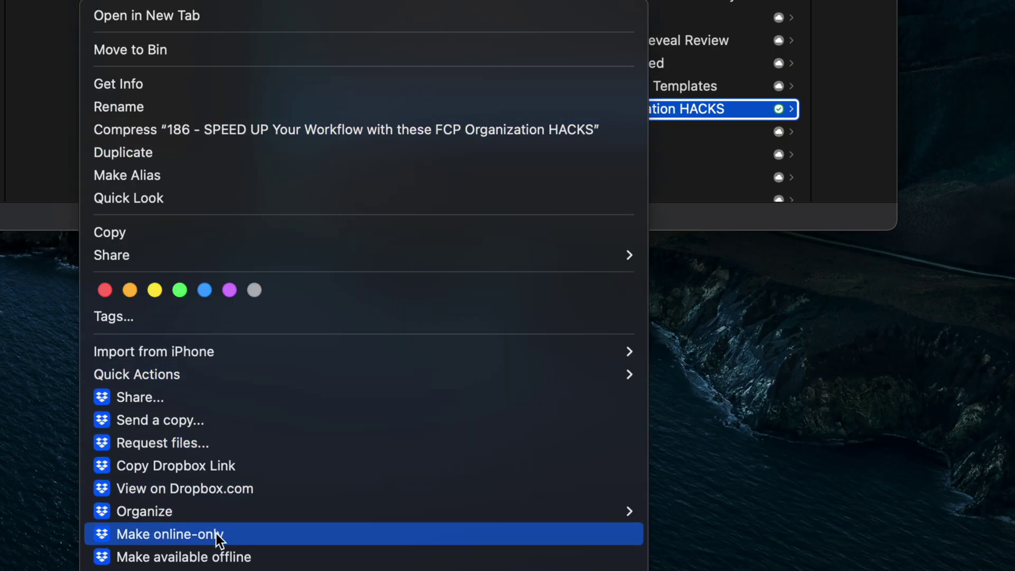
click(253, 534)
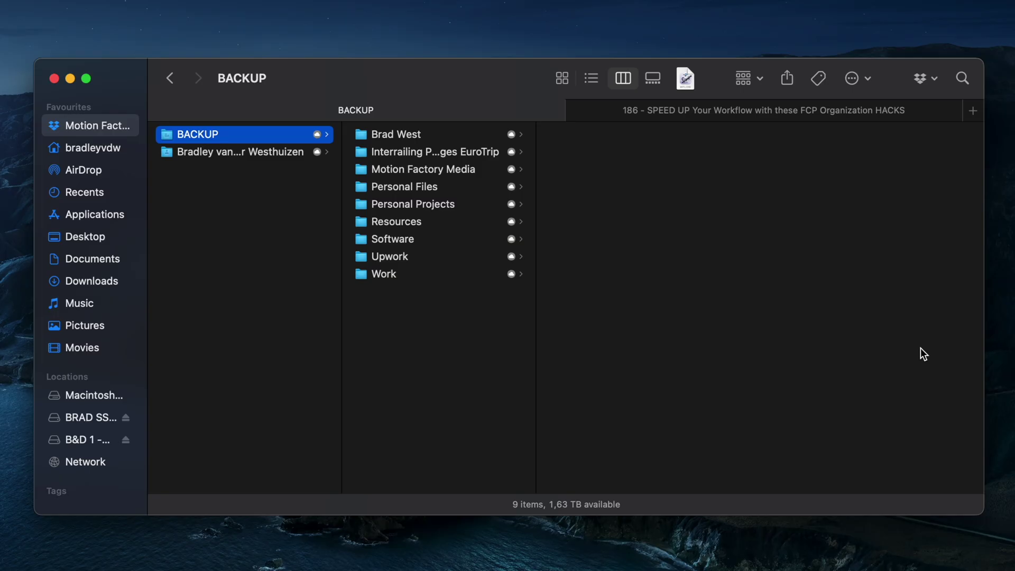
Find the 186 project folder via Spotlight and bring up options for its Audio folder
key(super+space)
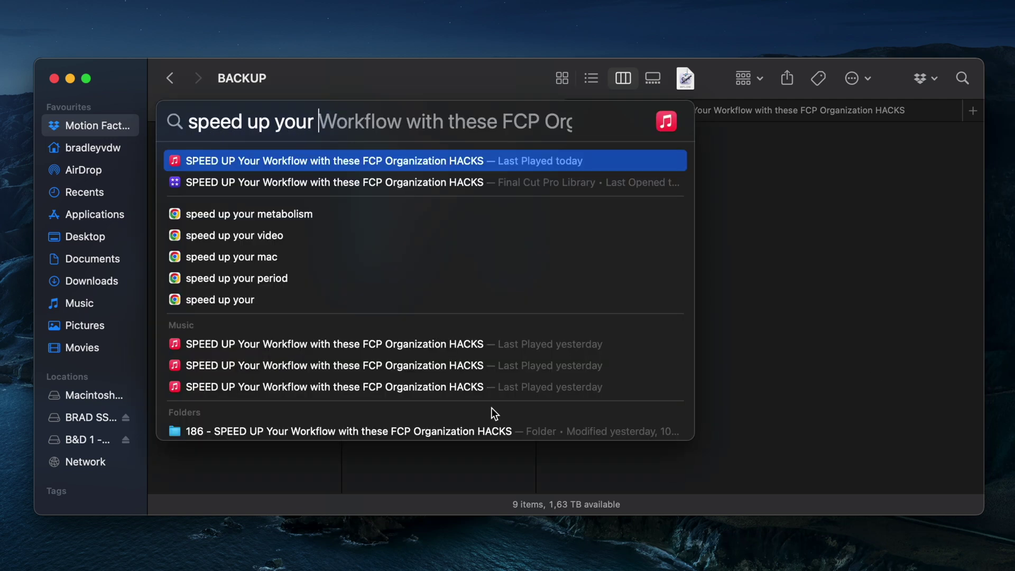
scroll(373, 343, down, 10)
click(242, 423)
click(225, 183)
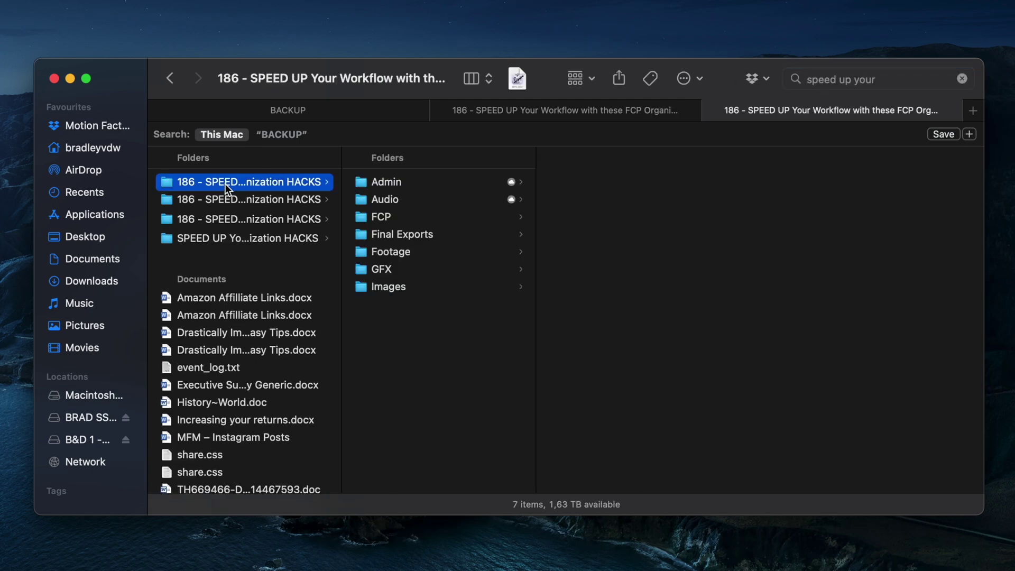
right_click(400, 199)
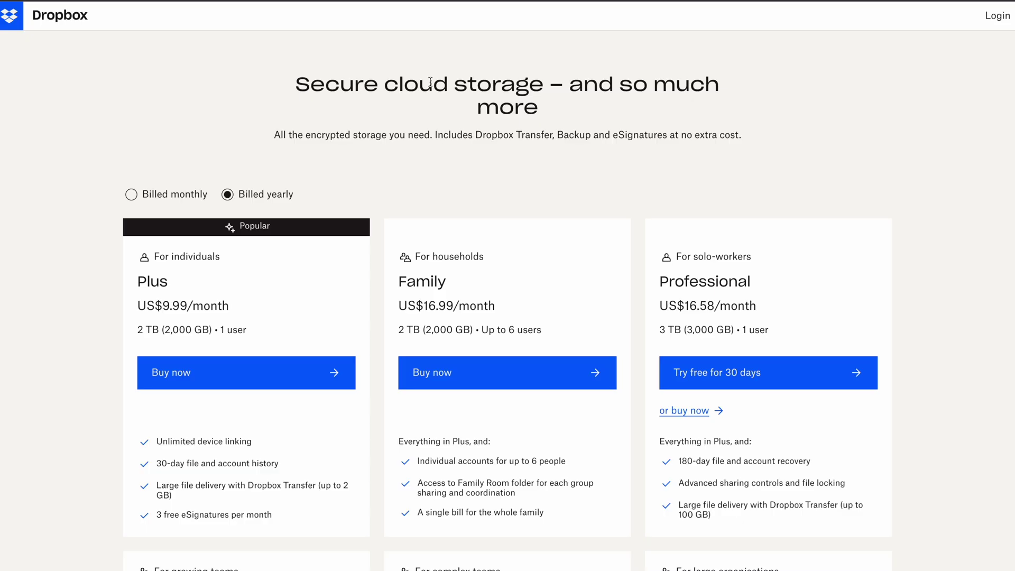
Highlight the Advanced team plan's US$24/user/month price and unlimited storage description
scroll(418, 87, down, 10)
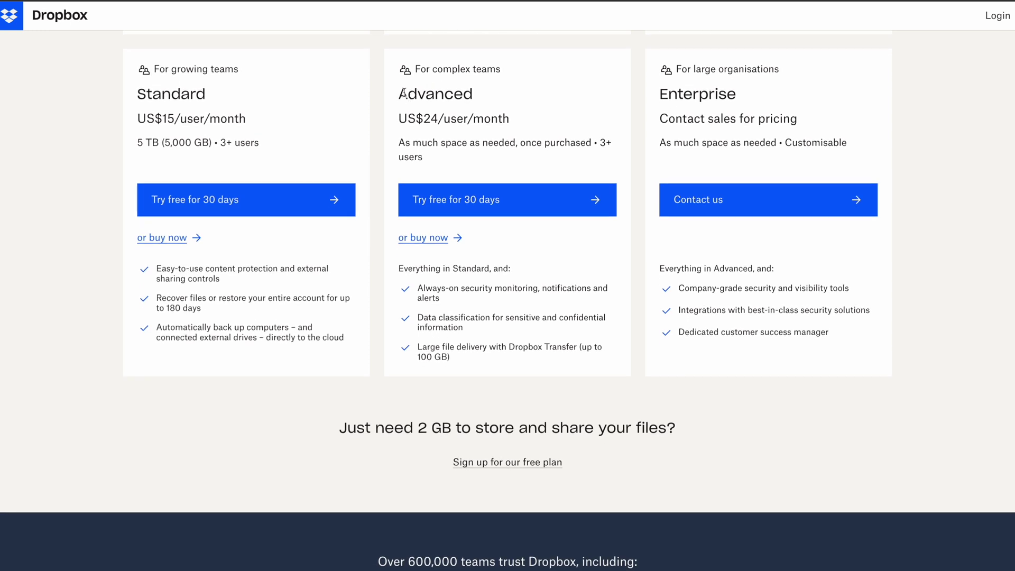
drag(399, 94, 508, 165)
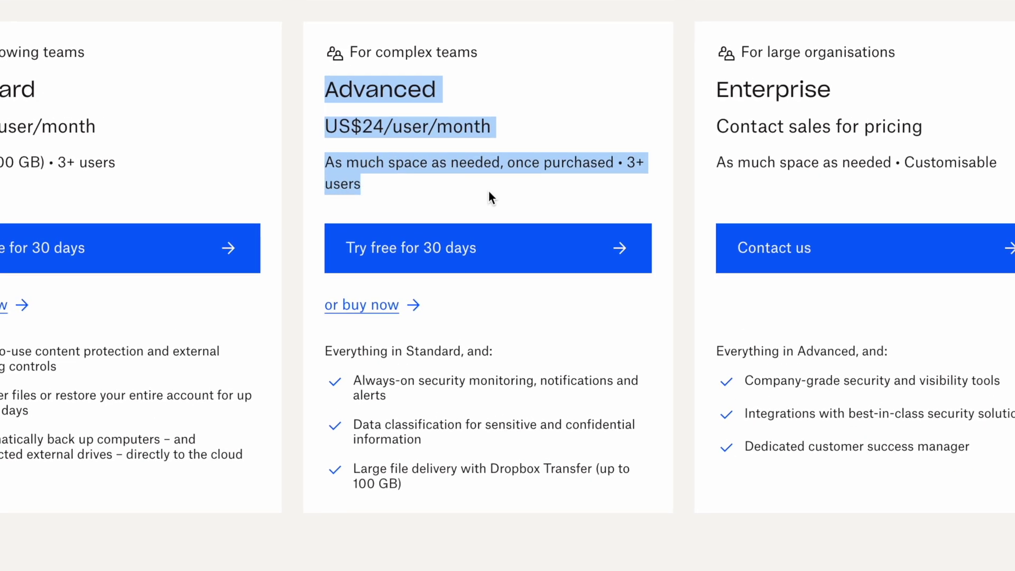